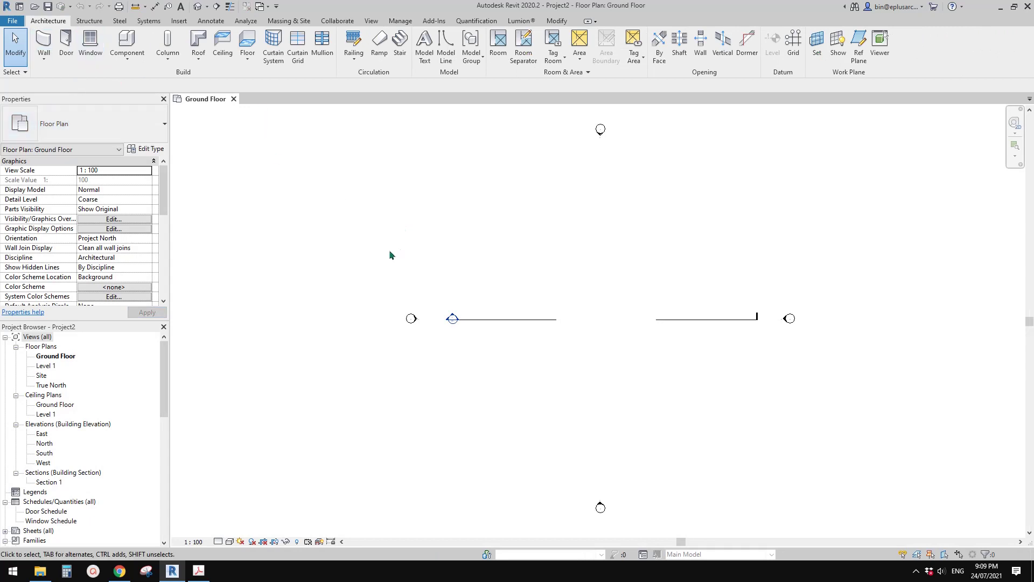
Expand Sheets (all) and open sheet A101 - Unnamed
middle_click_drag(415, 255, 397, 250)
scroll(108, 431, "down", 1)
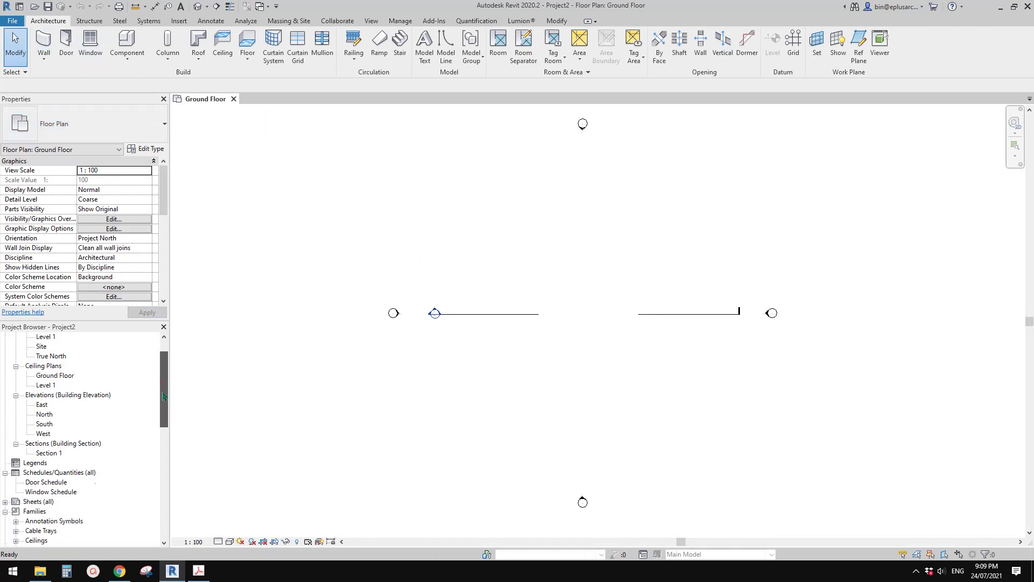
left_click(28, 501)
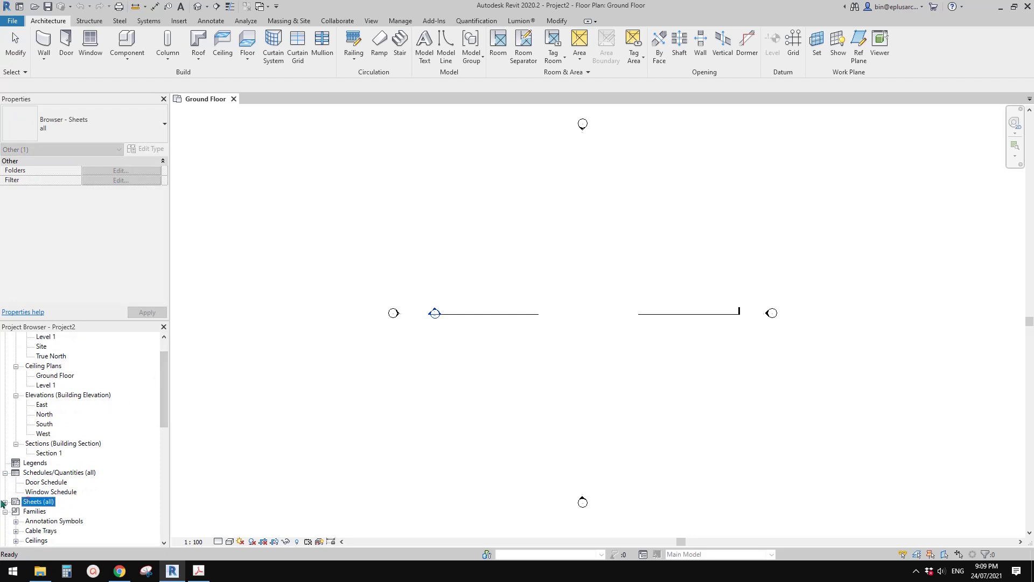
left_click(6, 502)
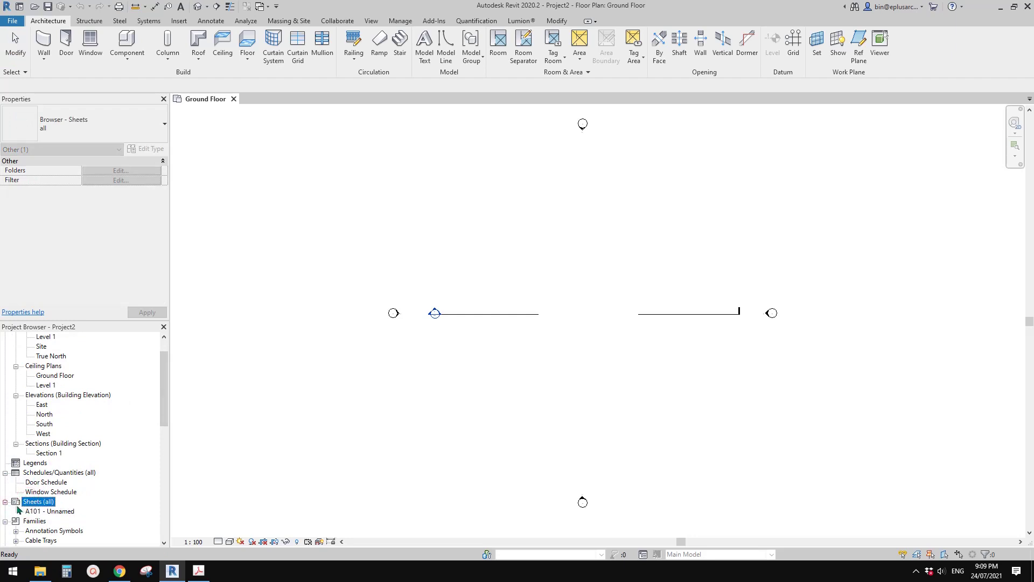
double_click(44, 511)
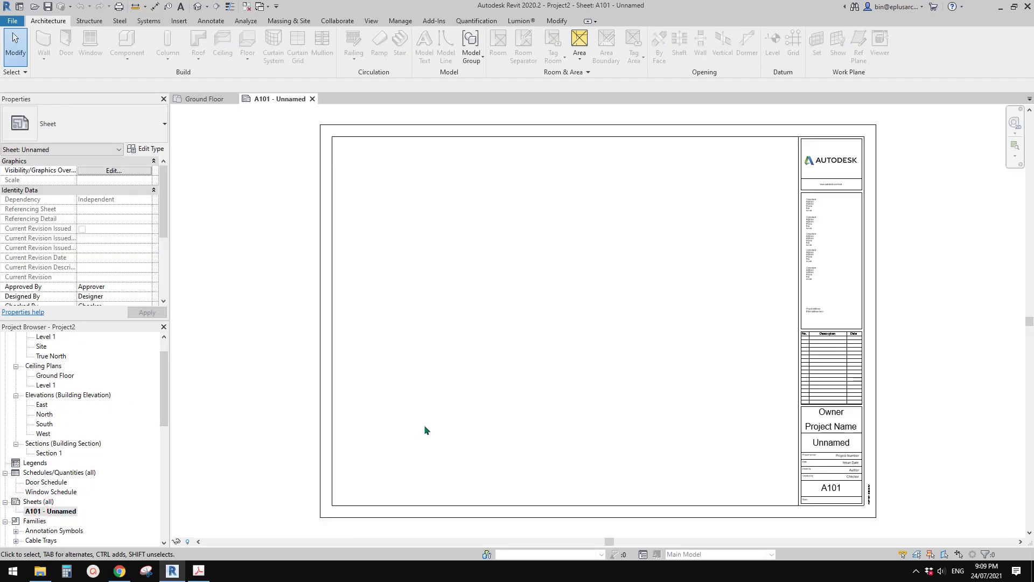
Select and inspect the A0 metric landscape title block on sheet A101
left_click(720, 293)
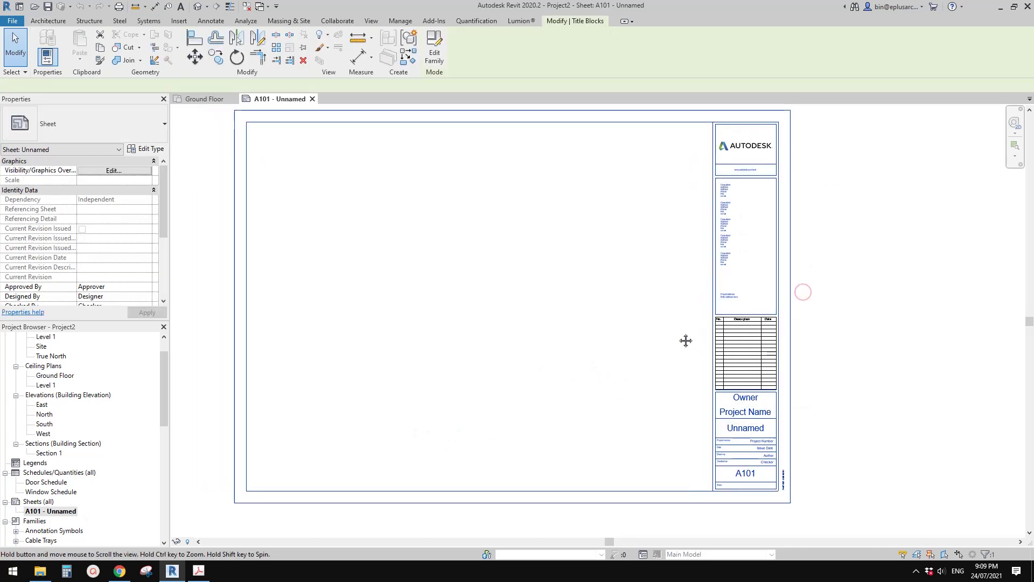
scroll(697, 307, "down", 1)
left_click(784, 195)
left_click(747, 199)
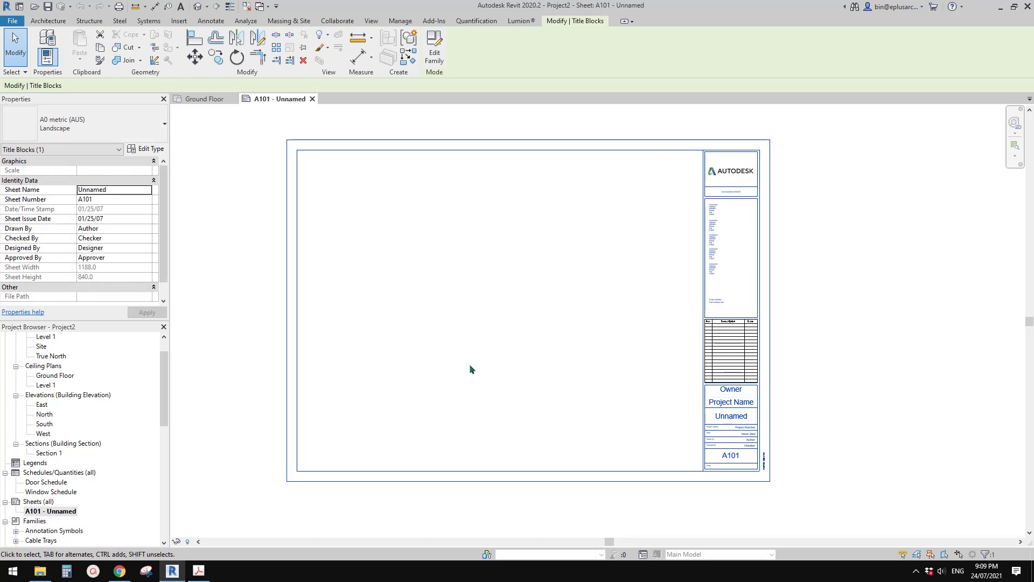
middle_click_drag(612, 394, 625, 395)
left_click(563, 374)
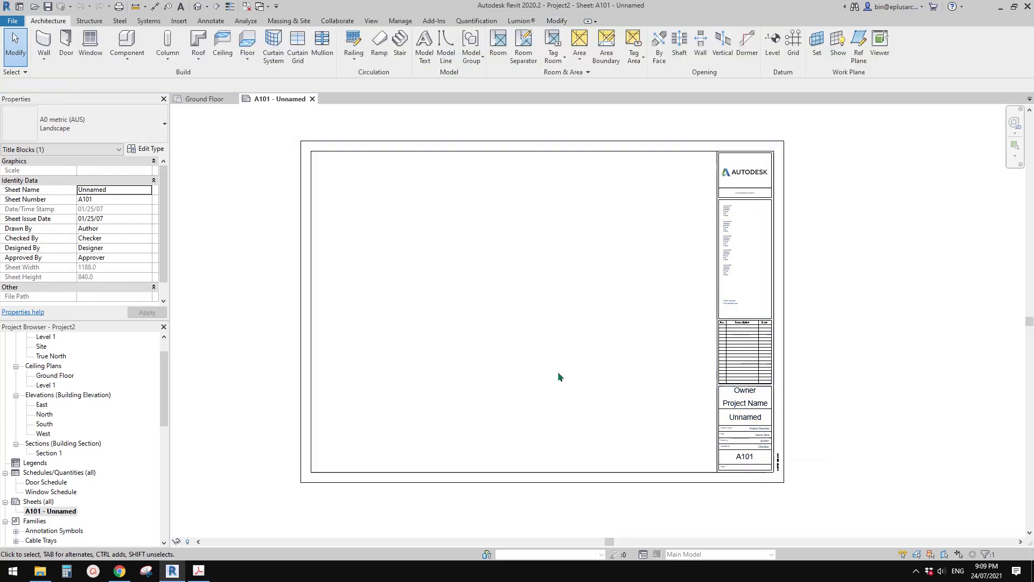
left_click(316, 167)
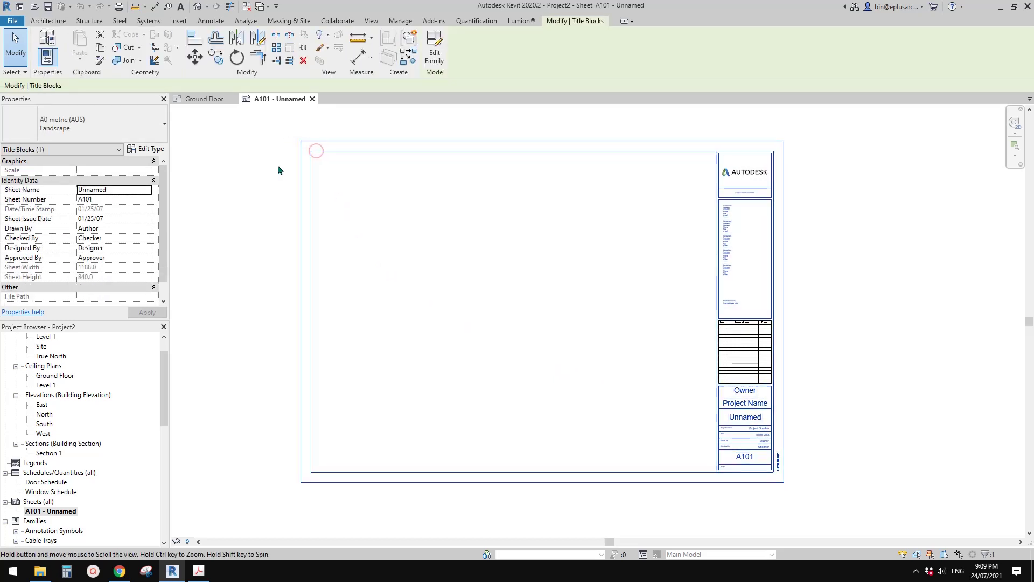
middle_click_drag(370, 166, 360, 165)
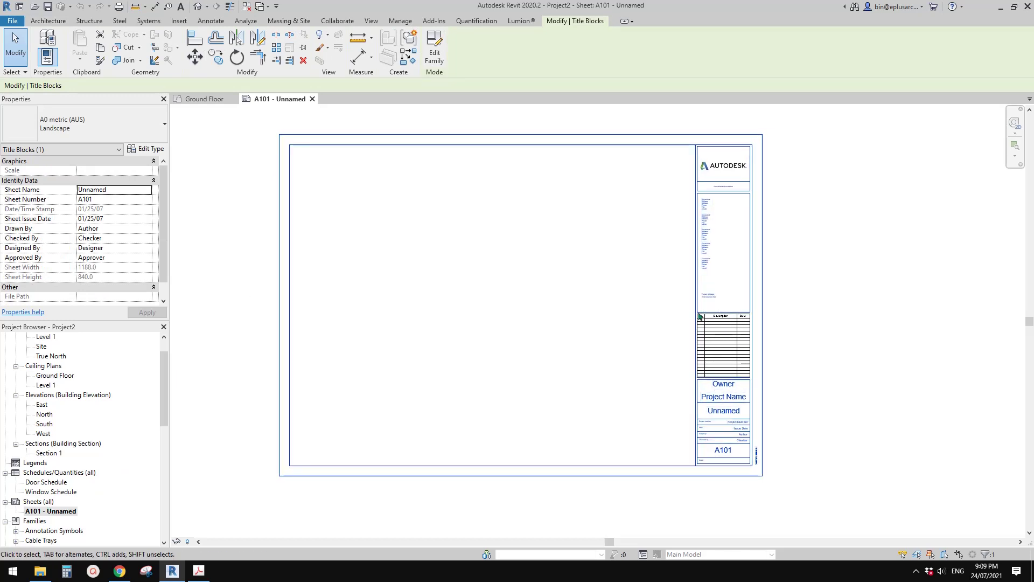
scroll(699, 316, "up", 1)
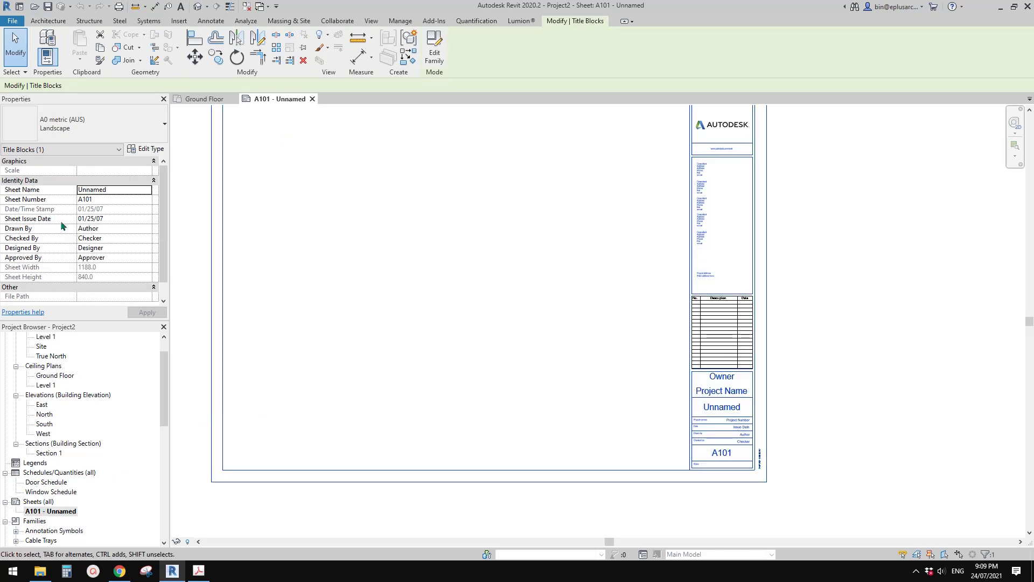
Reselect A101 and its title block, then bring up the Sheets (all) context menu
left_click(44, 508)
left_click(42, 503)
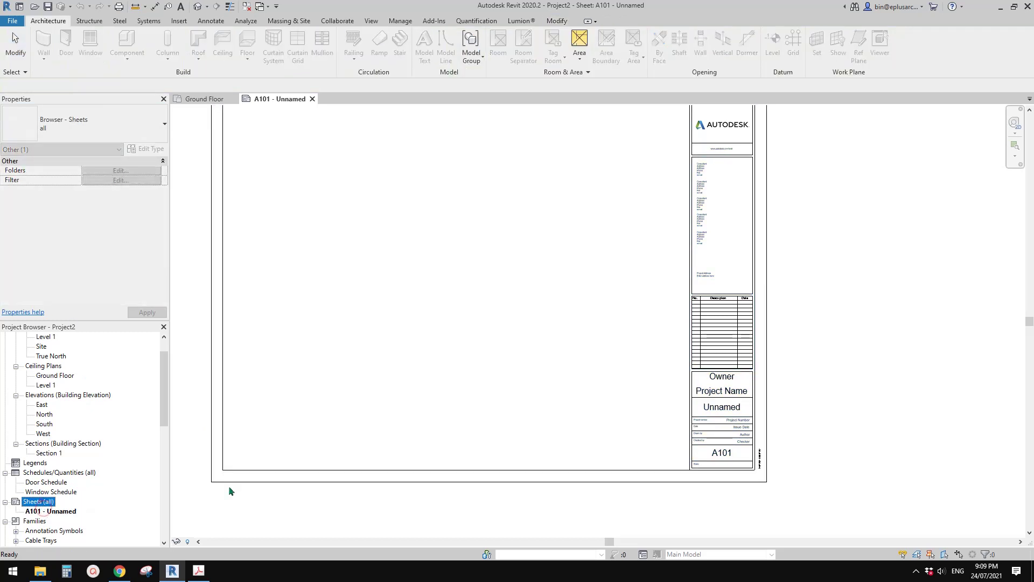
left_click(724, 357)
left_click(800, 320)
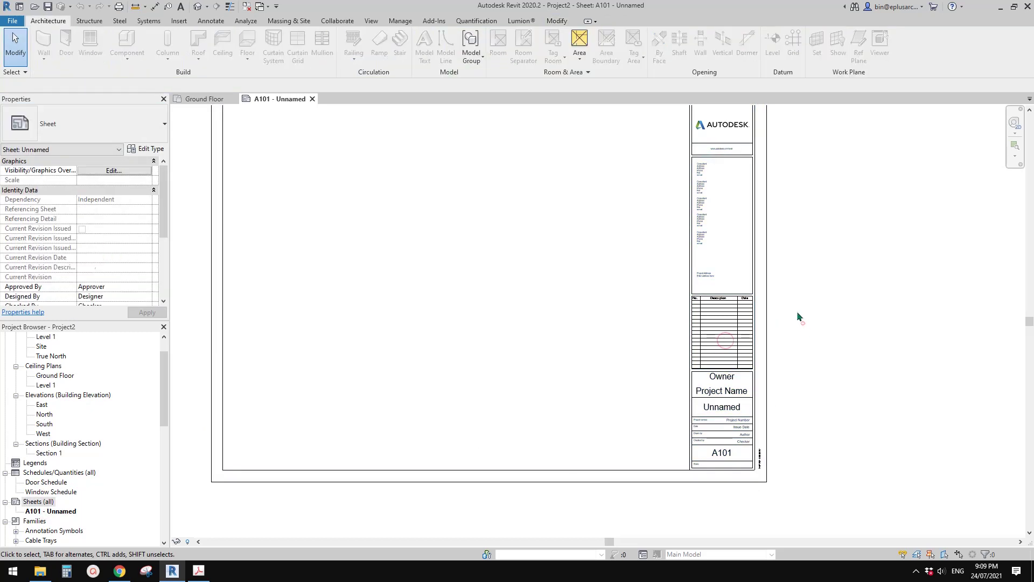
right_click(39, 502)
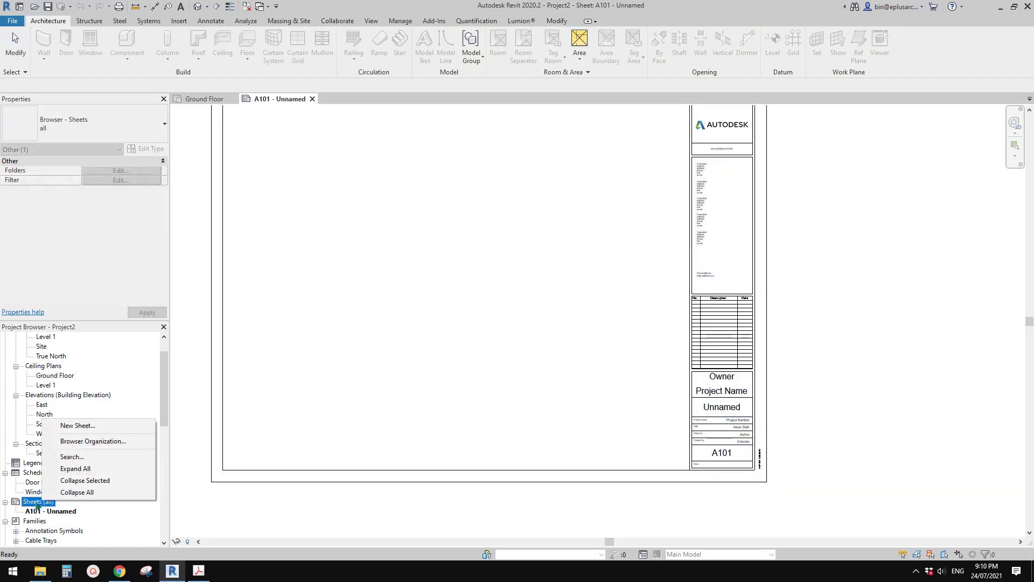
Start a new sheet and browse to the Australian Titleblocks library folder
left_click(86, 429)
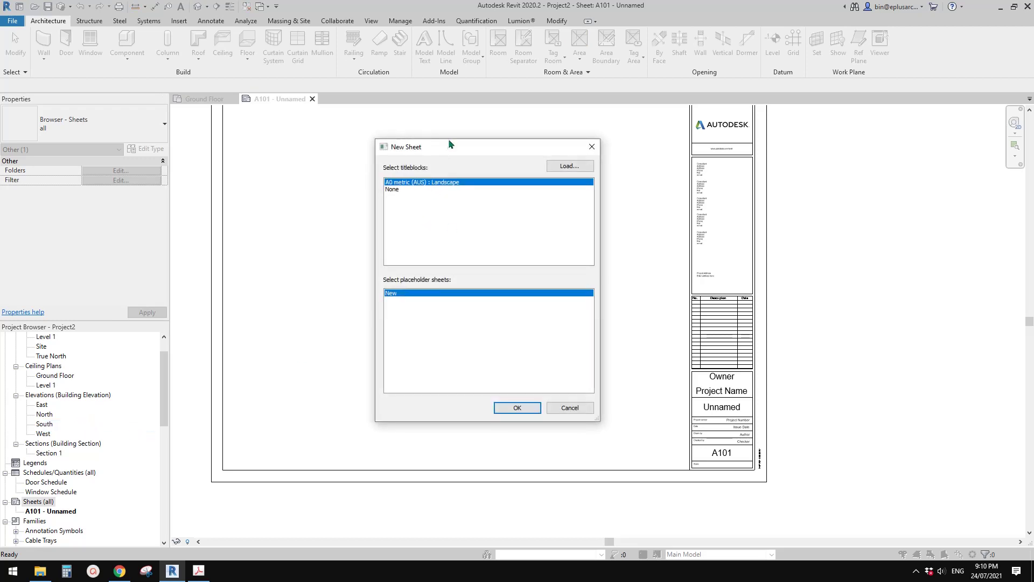
left_click_drag(450, 144, 430, 146)
left_click(545, 165)
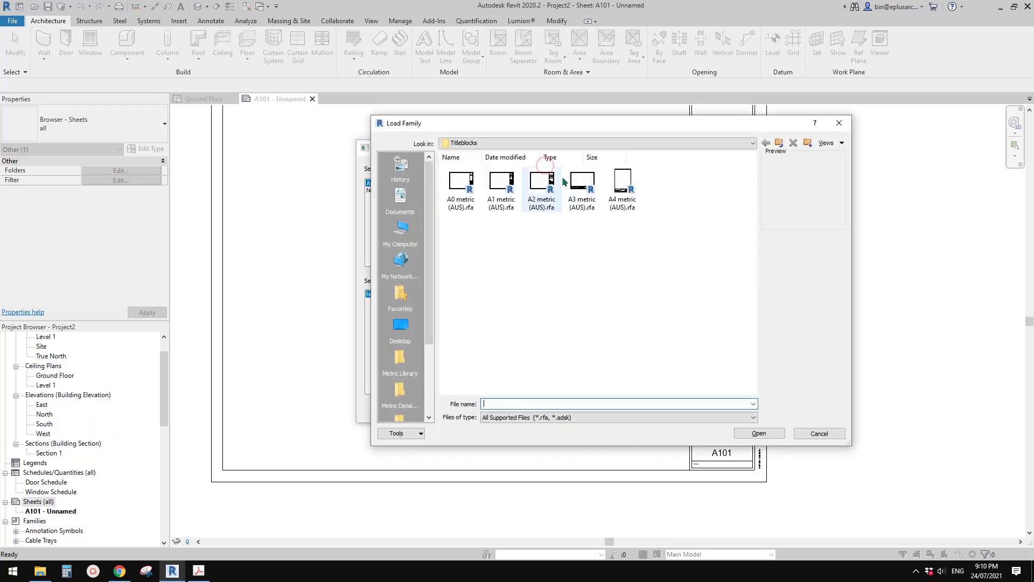
left_click_drag(584, 124, 639, 111)
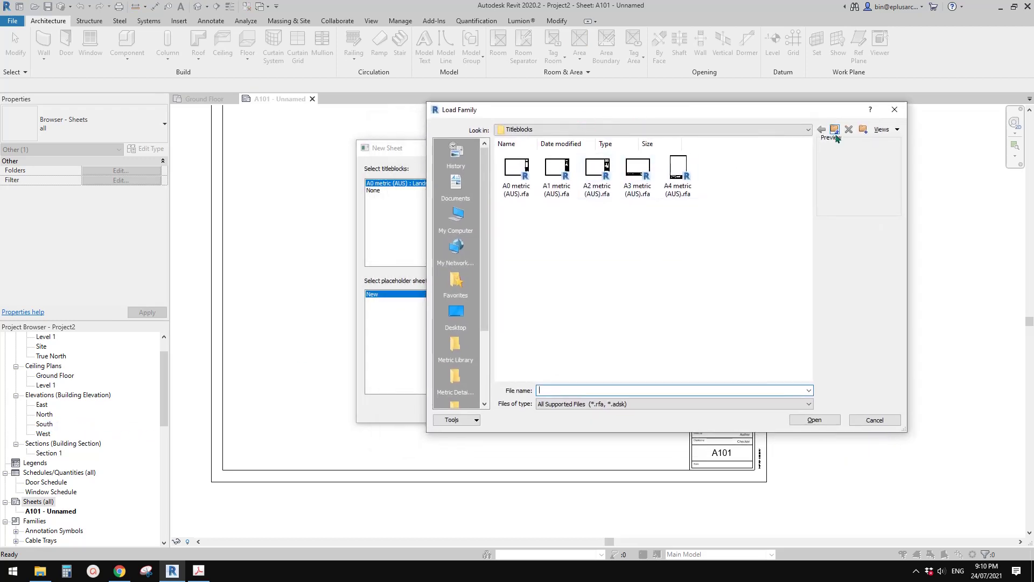
left_click(834, 129)
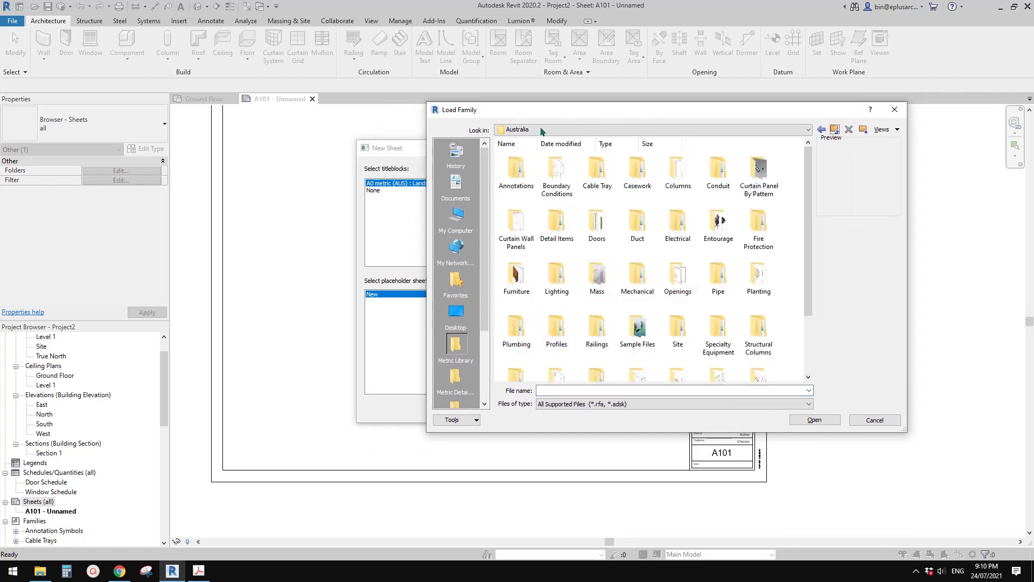
scroll(608, 278, "down", 3)
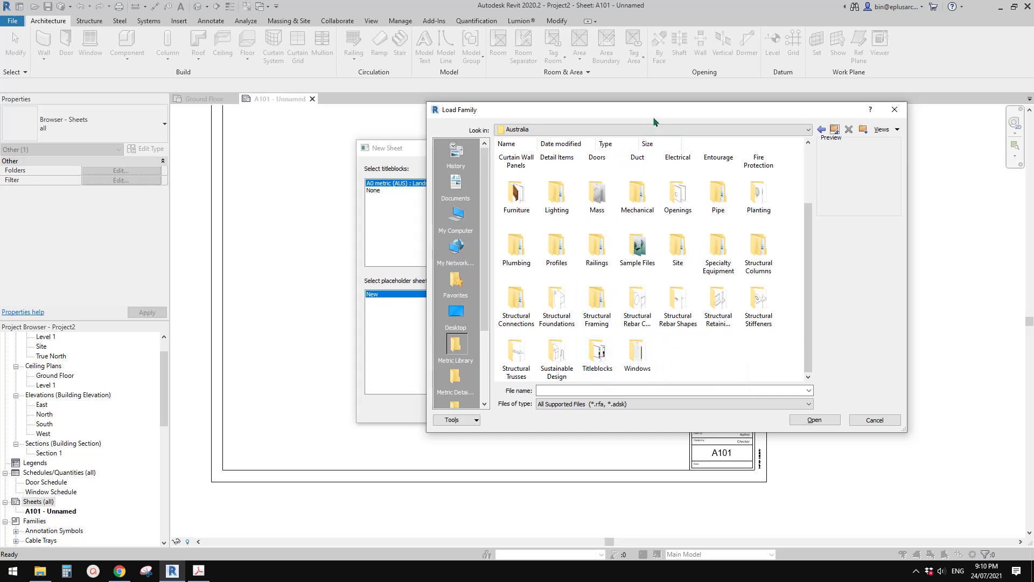
left_click_drag(650, 106, 616, 76)
double_click(569, 333)
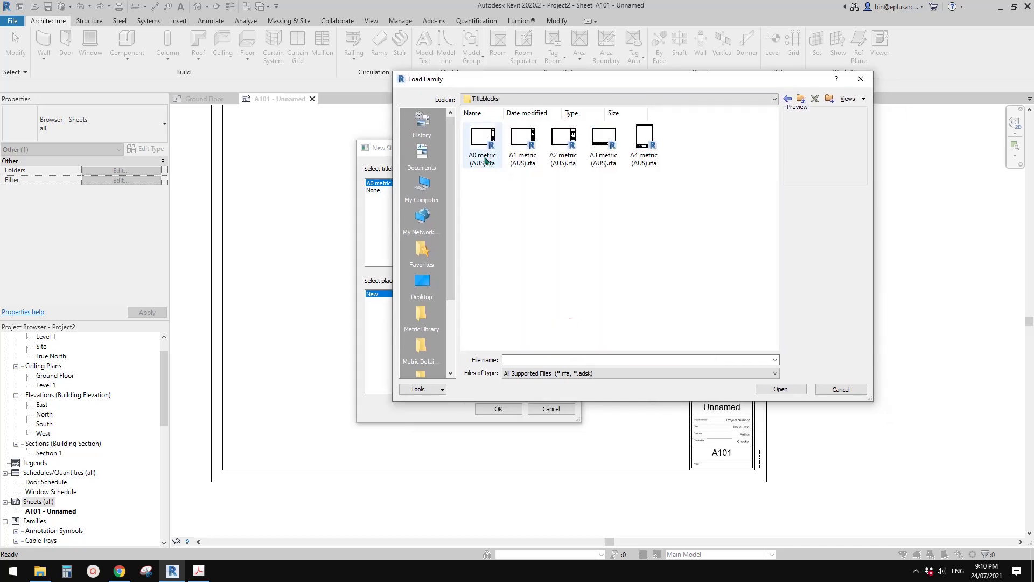
Load A3 metric (AUS).rfa and create sheet A102 with it
left_click(601, 157)
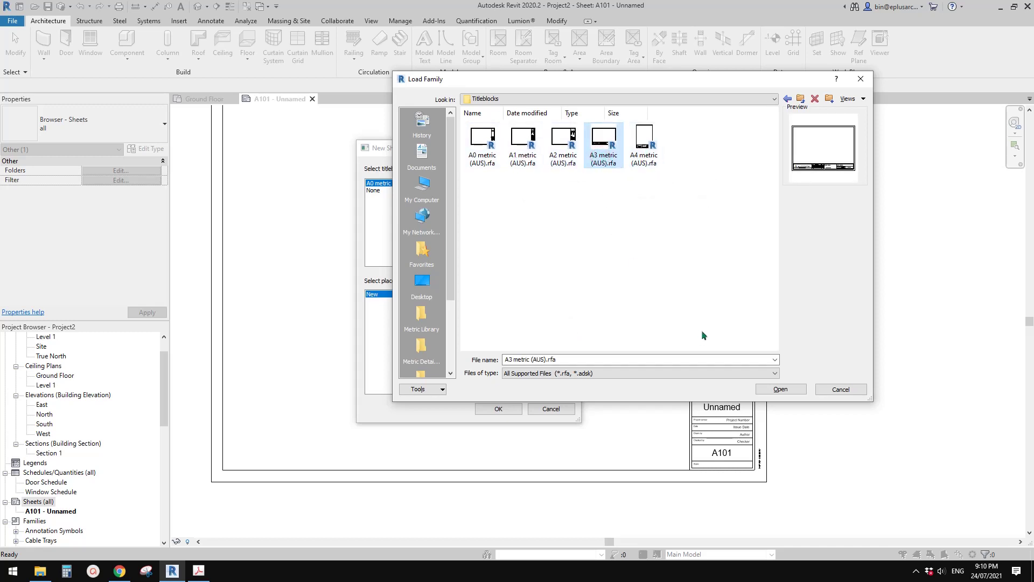
left_click(781, 388)
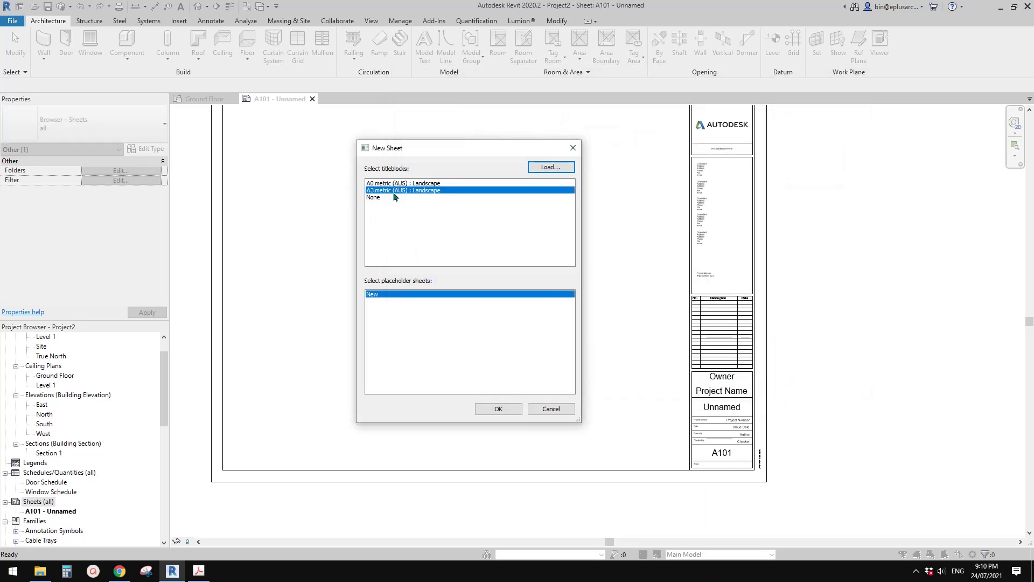
left_click(499, 409)
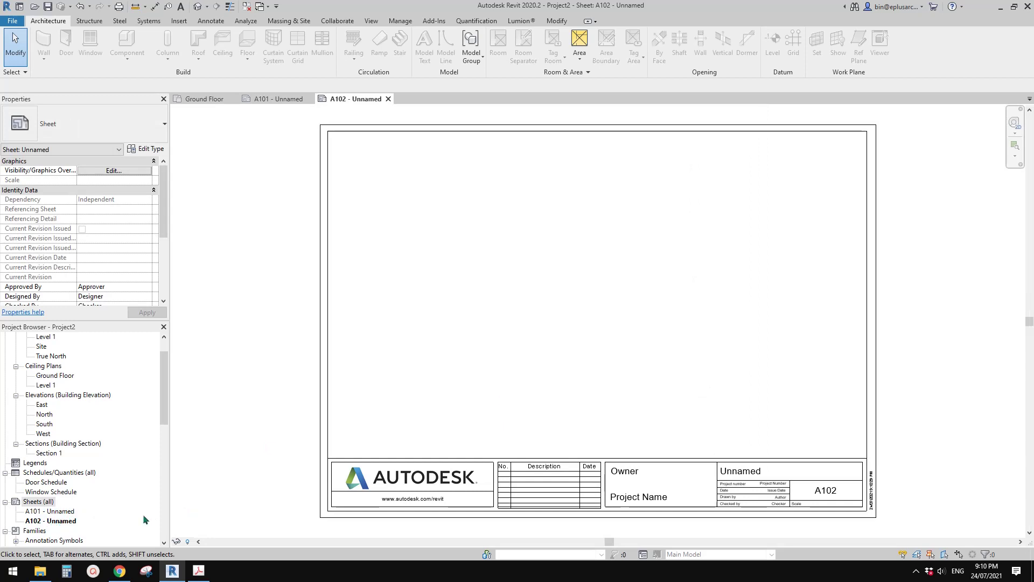
Select the title block on sheet A102 and nudge it right and down
scroll(577, 416, "down", 2)
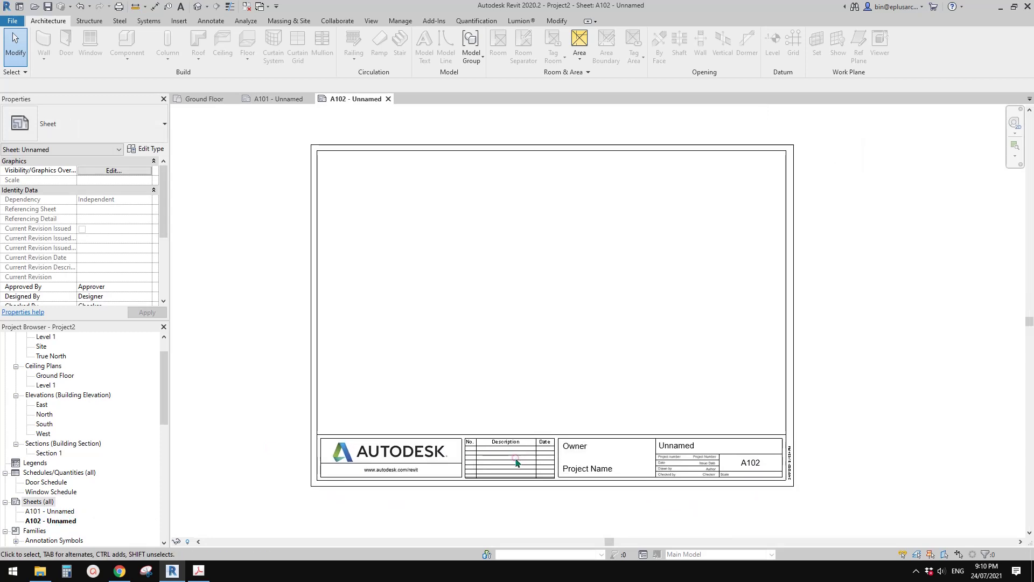
left_click(459, 495)
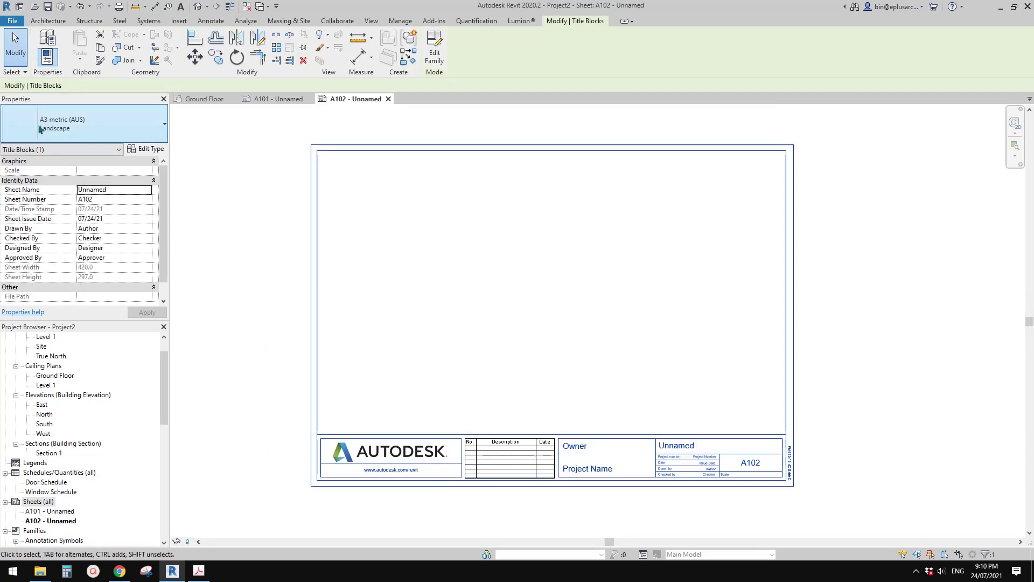
scroll(384, 314, "down", 3)
left_click(383, 320)
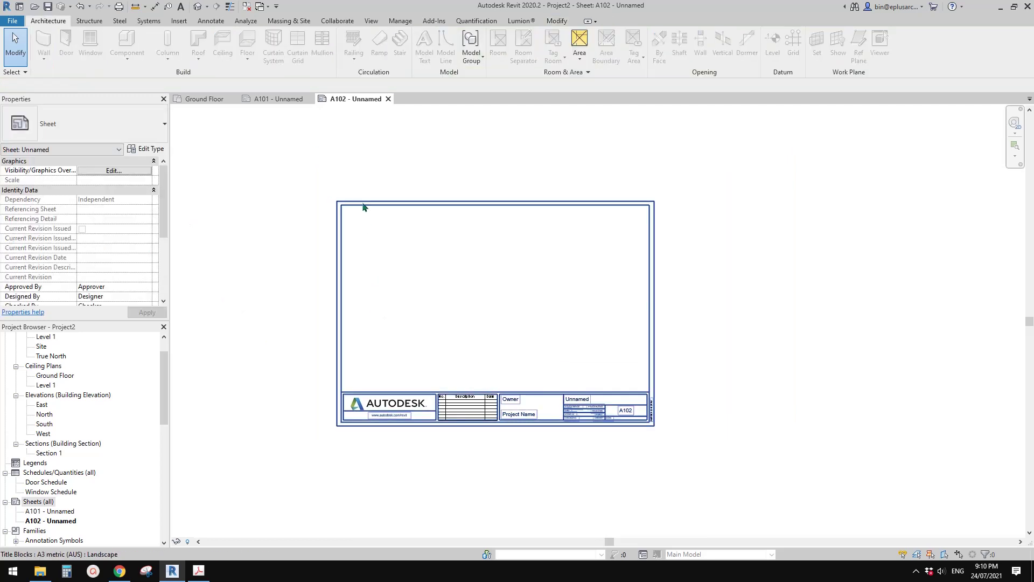
left_click(362, 202)
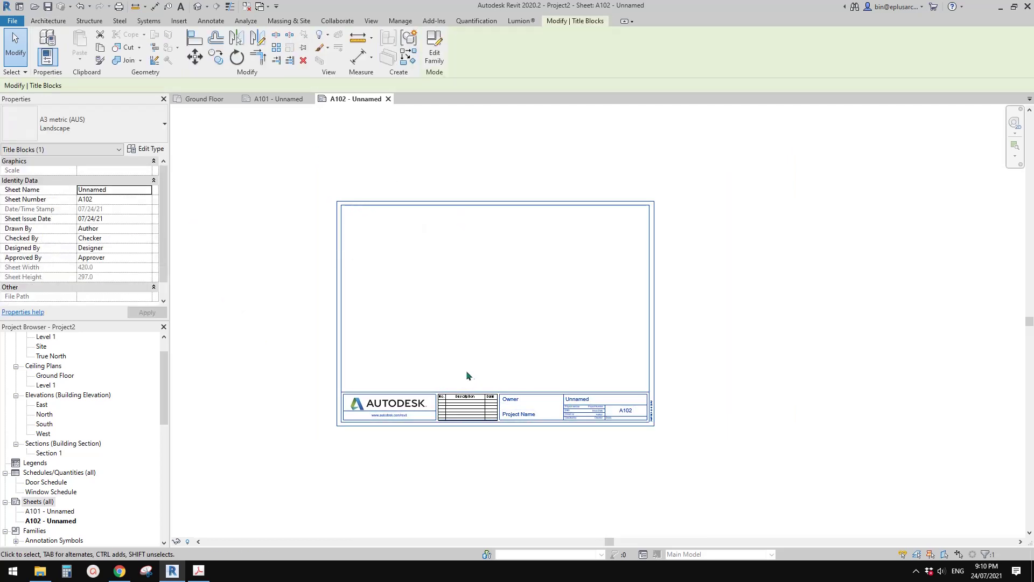
left_click_drag(489, 390, 533, 402)
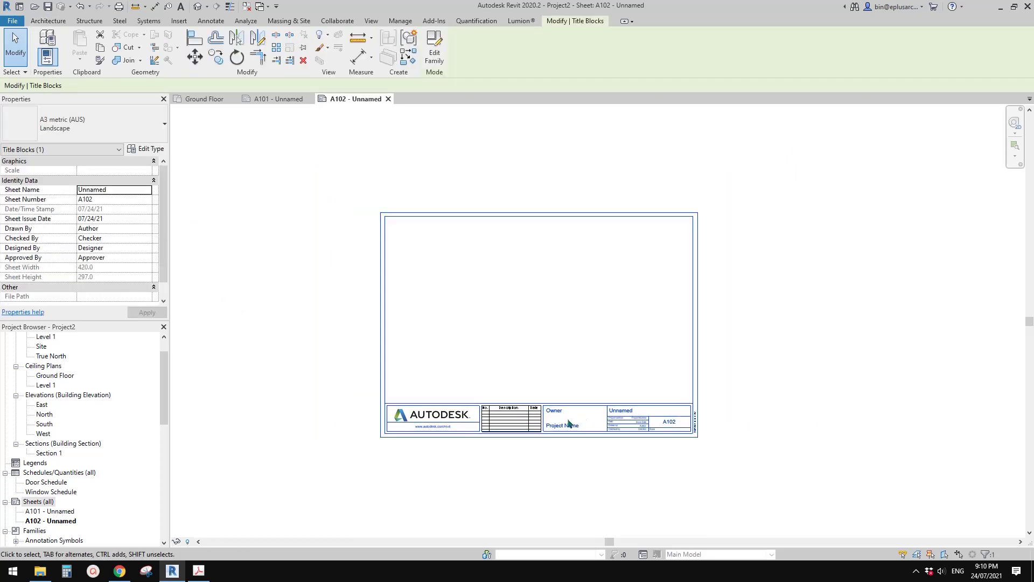
Swap the title block type to A0 metric Landscape, then back to A3 metric Landscape
left_click(81, 127)
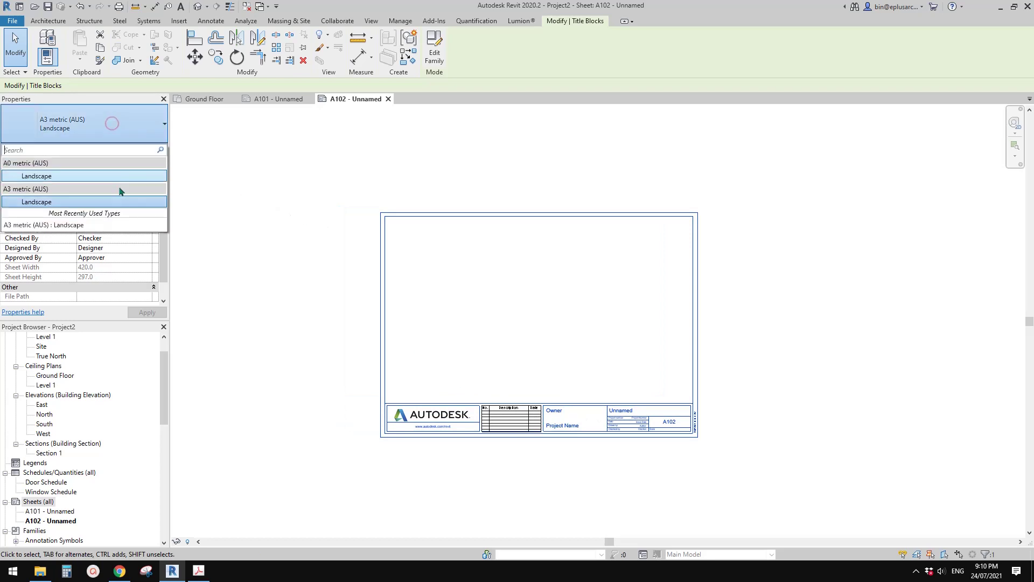
left_click(46, 180)
scroll(285, 242, "down", 5)
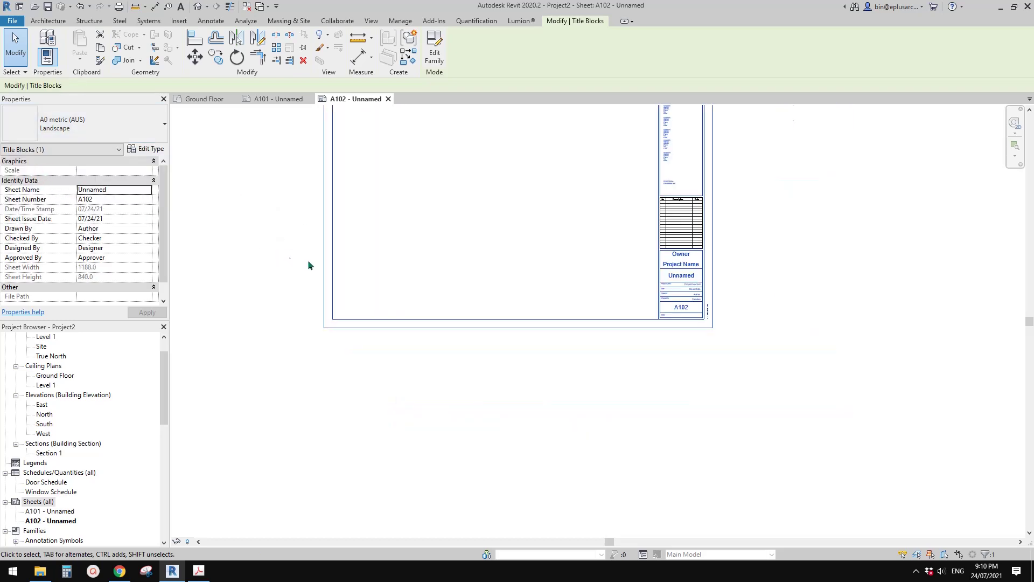
left_click(119, 134)
left_click(44, 198)
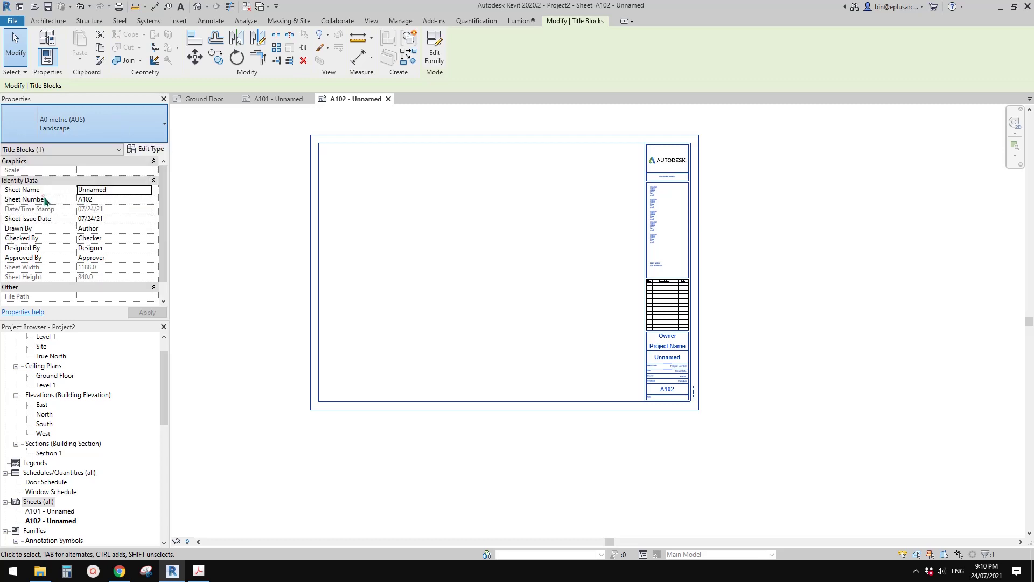
Reselect the A3 title block and open its family for editing
left_click(344, 309)
scroll(369, 385, "up", 5)
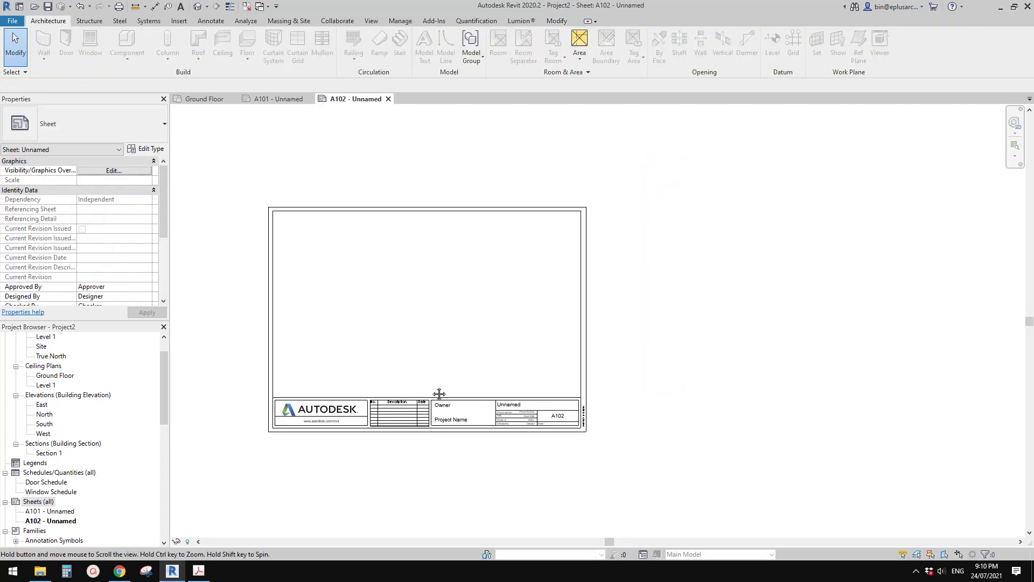
left_click(445, 417)
scroll(445, 417, "up", 1)
middle_click_drag(452, 406, 482, 406)
left_click(483, 406)
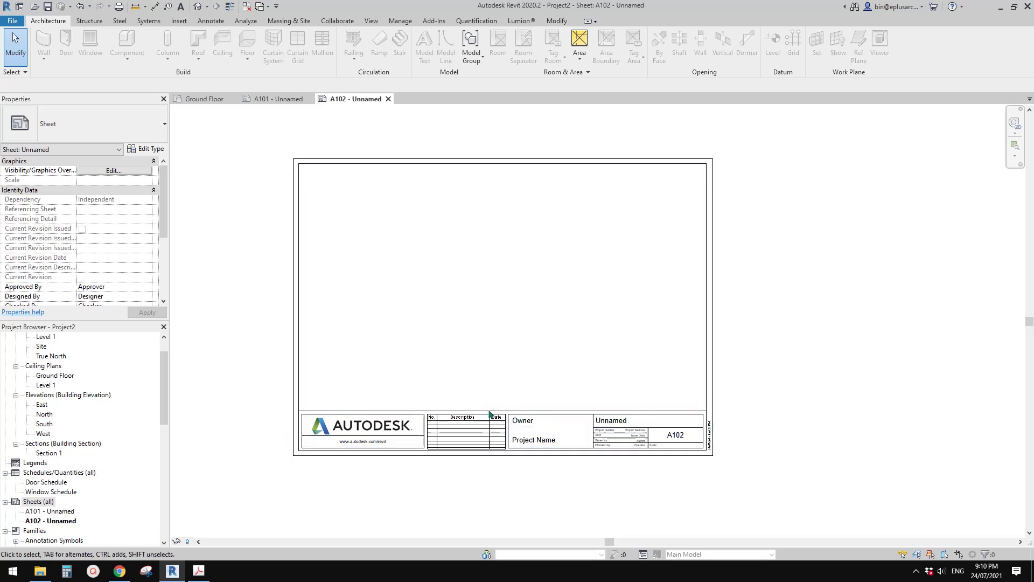
left_click(560, 414)
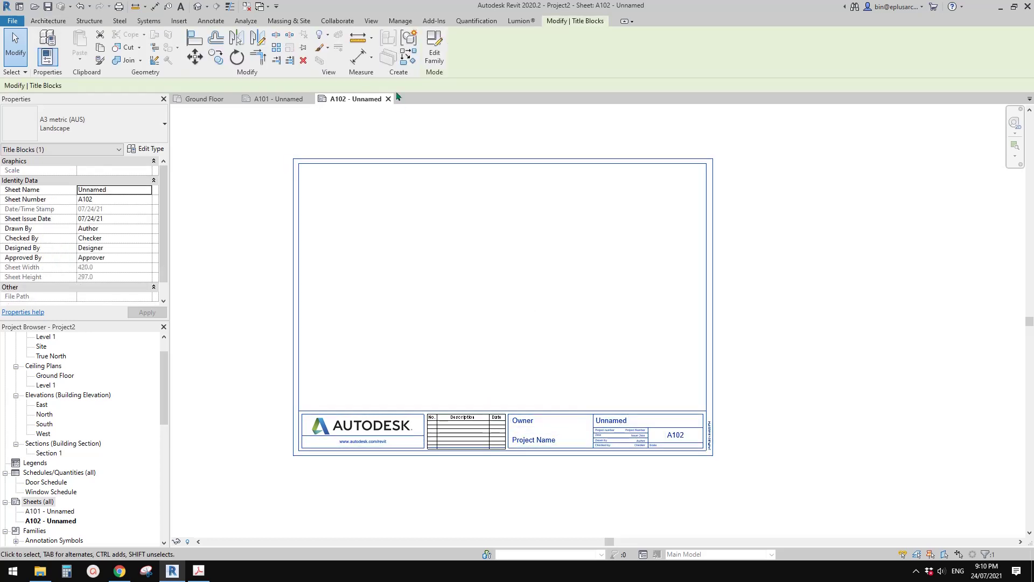
left_click(434, 52)
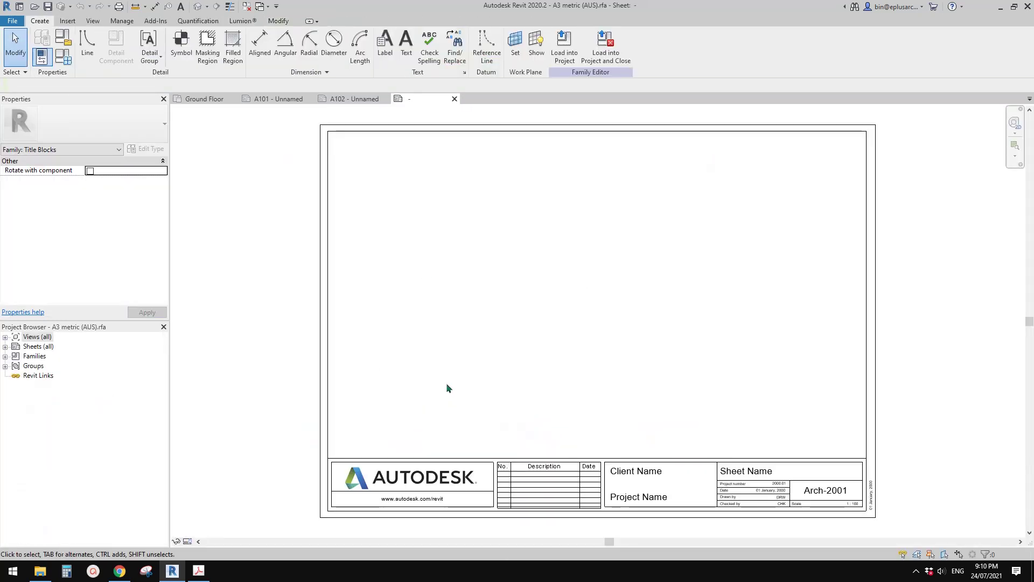
scroll(447, 384, "down", 1)
middle_click_drag(454, 377, 383, 332)
middle_click_drag(460, 338, 448, 344)
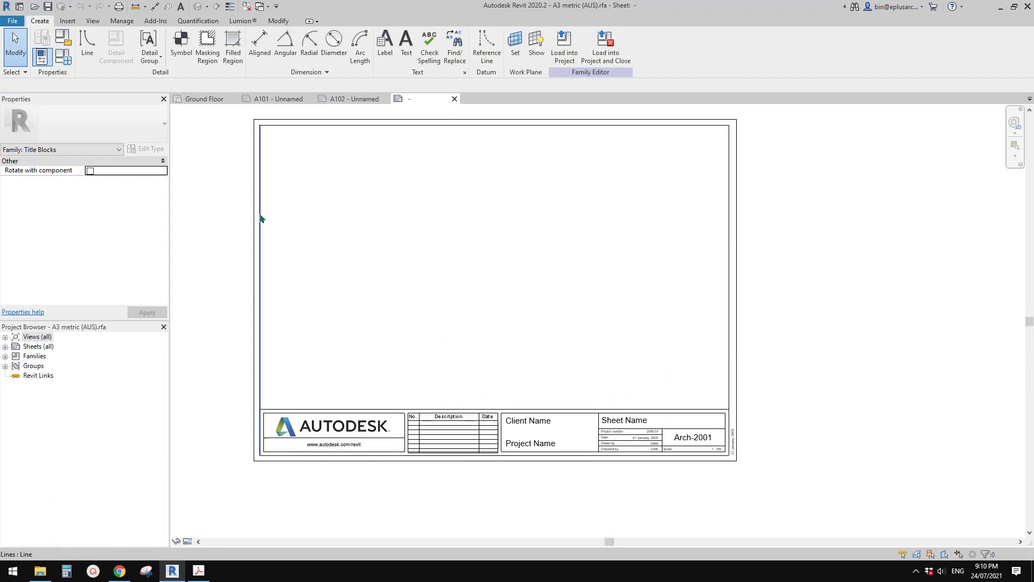
scroll(307, 437, "up", 5)
left_click(299, 348)
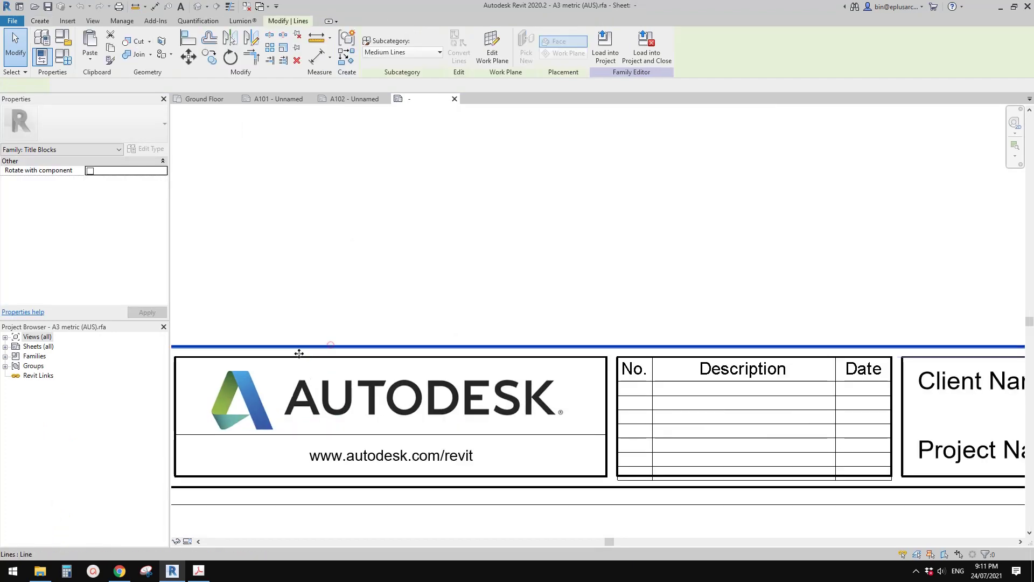
scroll(316, 300, "down", 2)
left_click(310, 306)
scroll(308, 295, "down", 2)
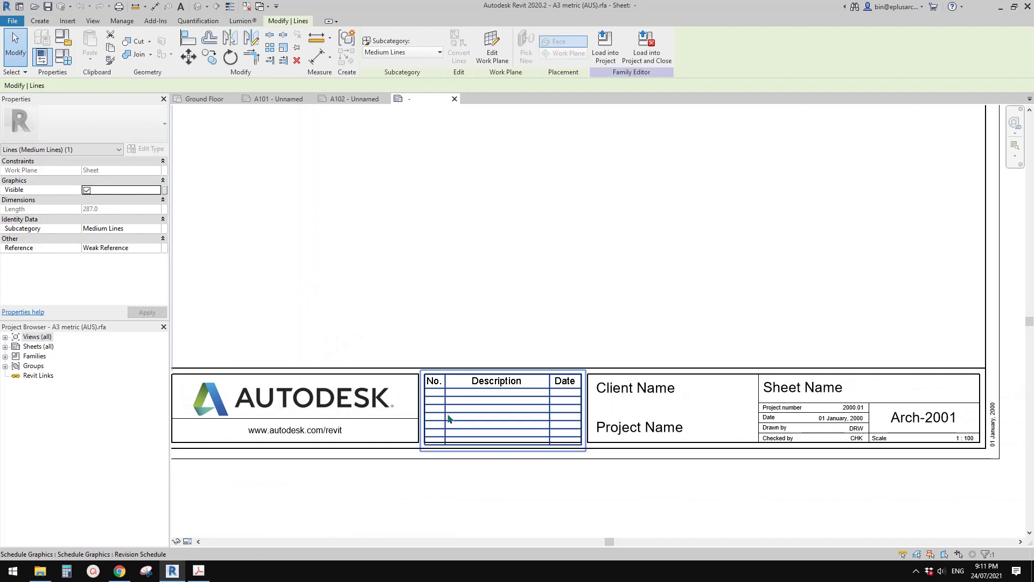
left_click(228, 389)
middle_click_drag(206, 363, 281, 361)
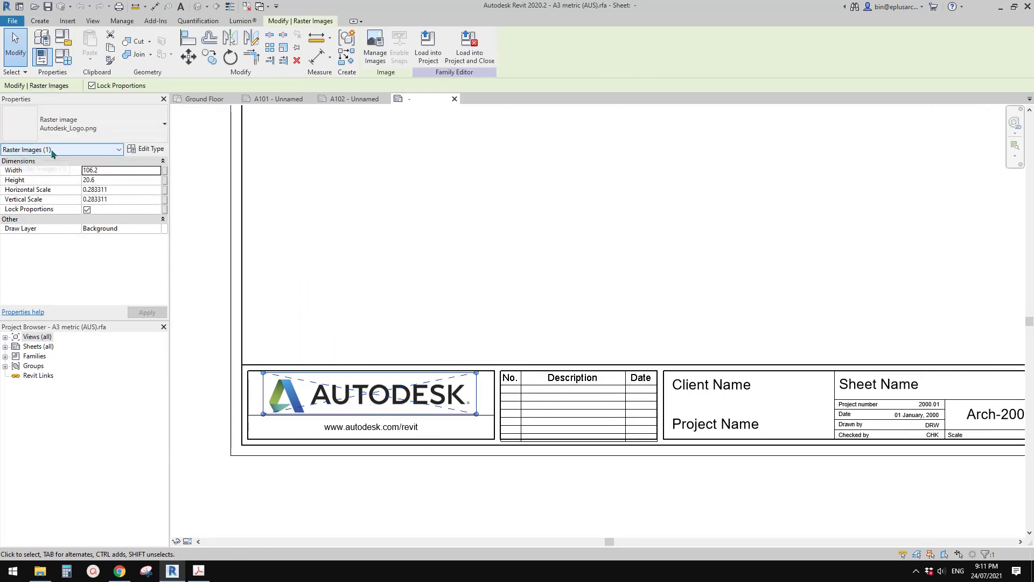
scroll(350, 426, "up", 3)
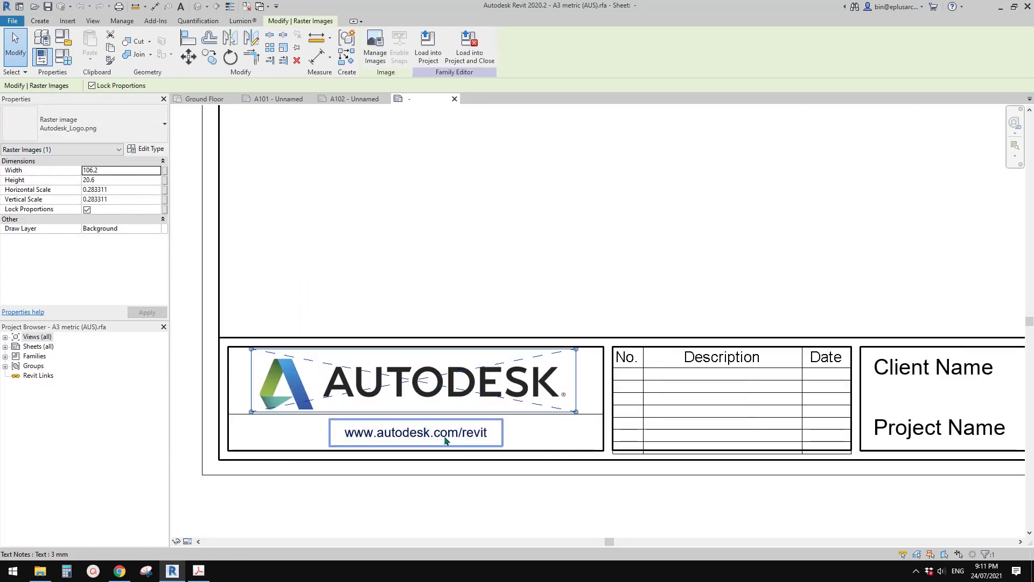
left_click(445, 439)
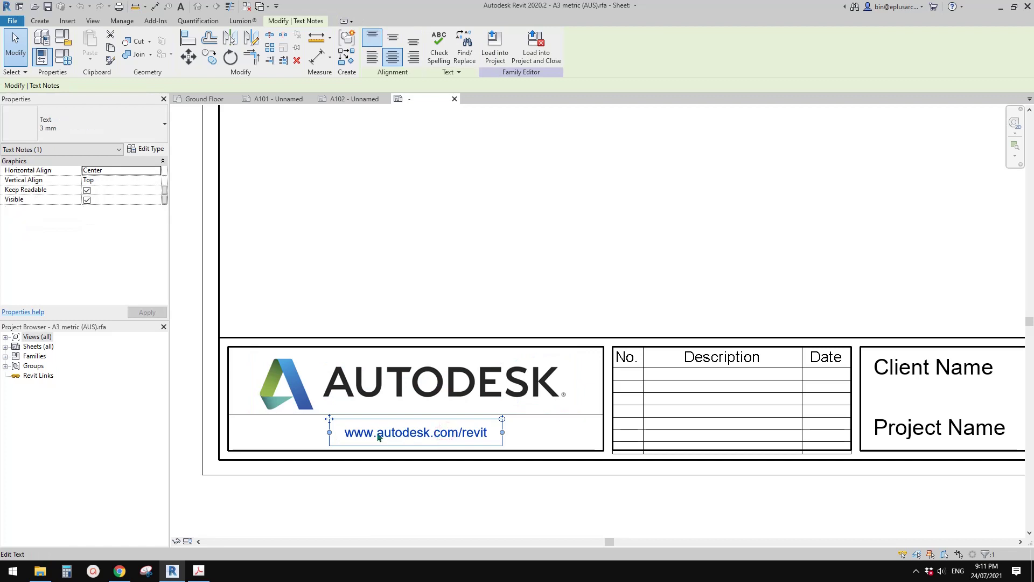
scroll(378, 436, "down", 3)
middle_click_drag(635, 429, 560, 406)
scroll(419, 399, "up", 1)
left_click(424, 383)
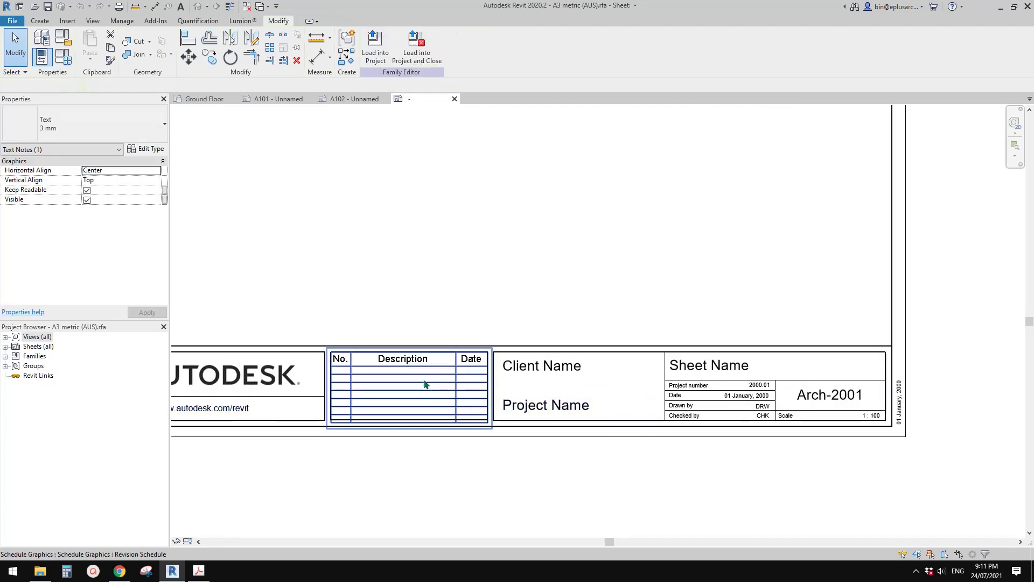
left_click(426, 383)
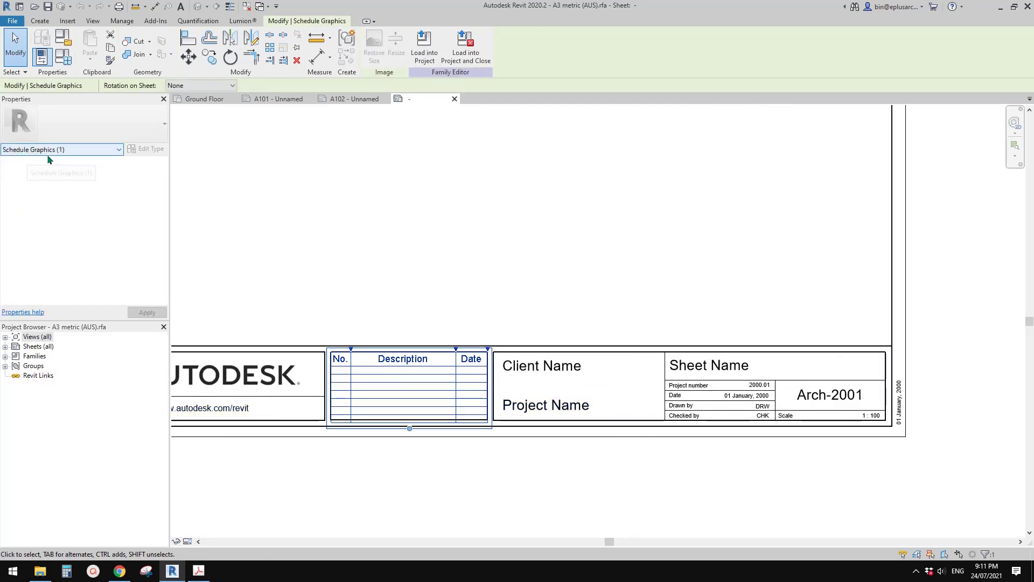
mouse_move(407, 322)
middle_mouse_down()
mouse_move(469, 311)
mouse_move(405, 305)
middle_mouse_up()
left_click(502, 364)
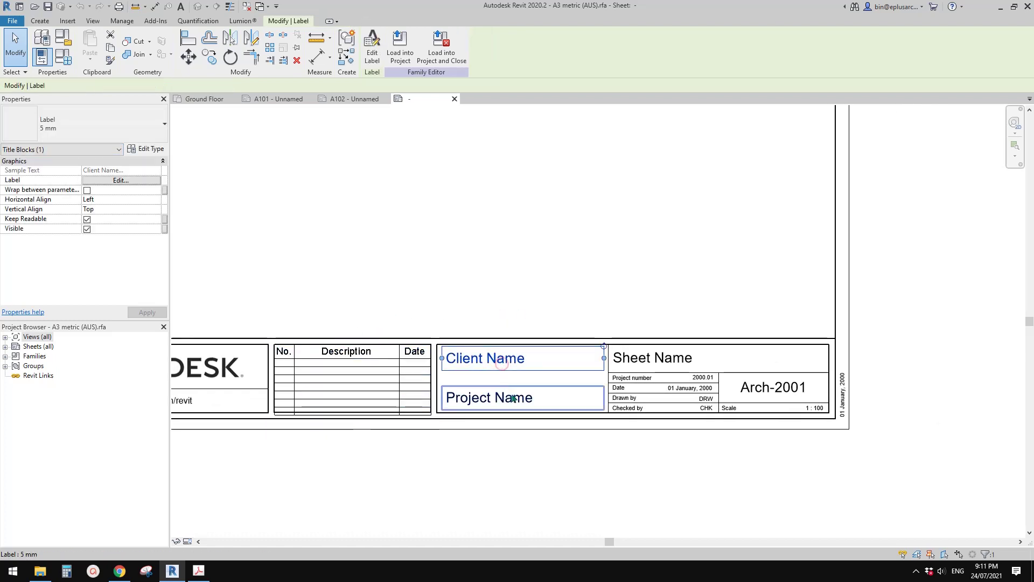
left_click(652, 359)
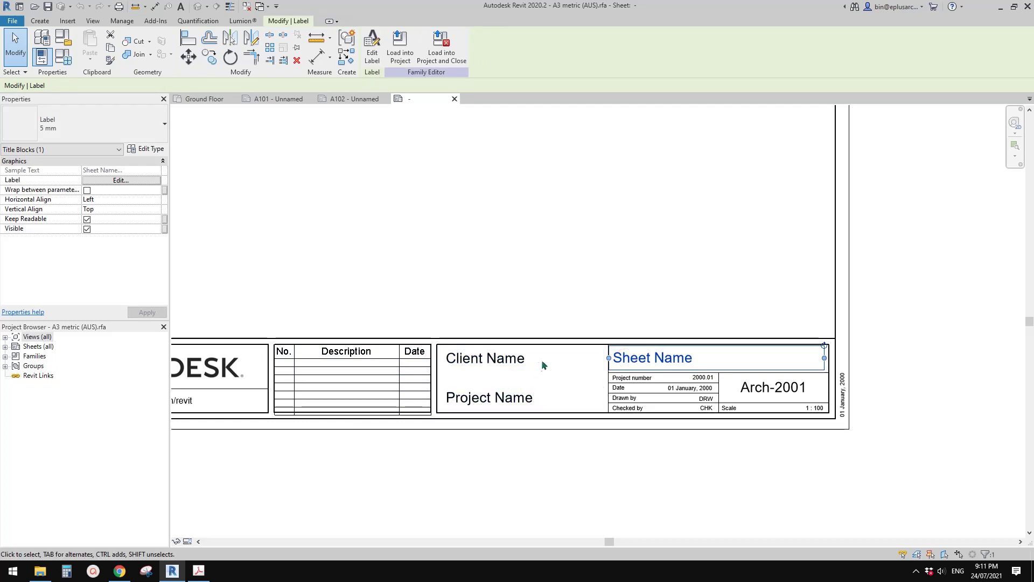
scroll(500, 398, "up", 4)
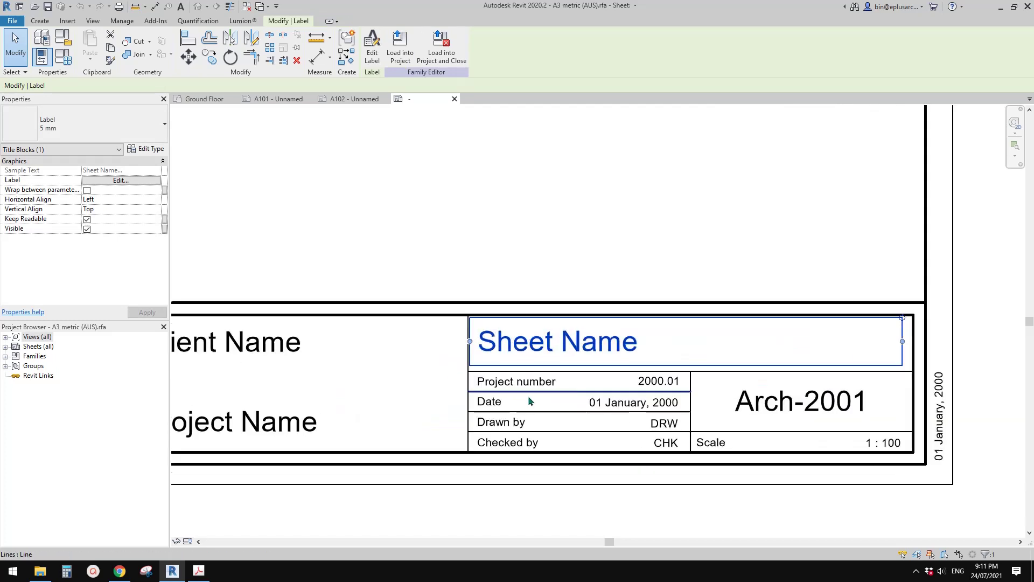
left_click(528, 386)
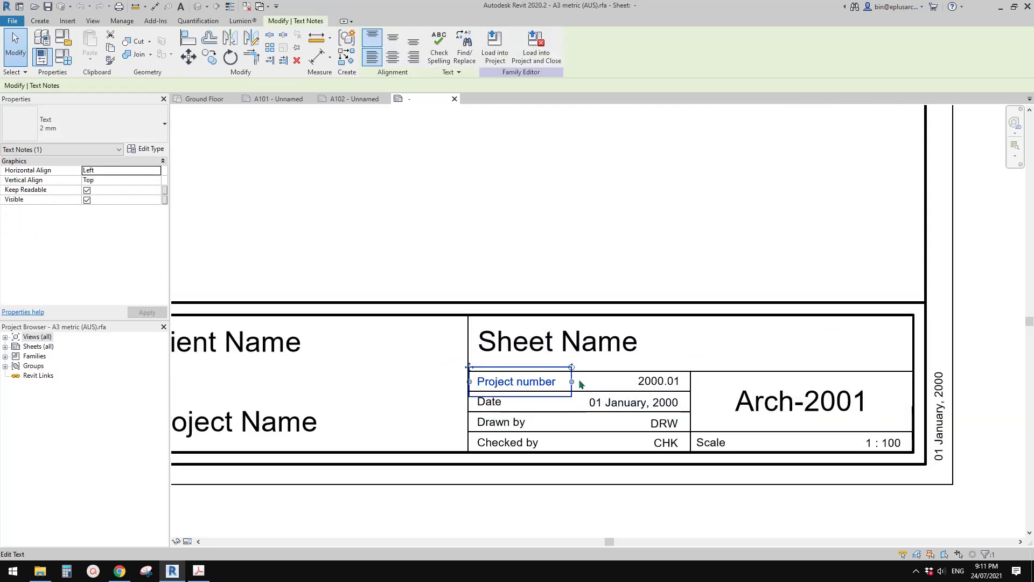
middle_click_drag(582, 385, 529, 386)
left_click(607, 376)
left_click(460, 243)
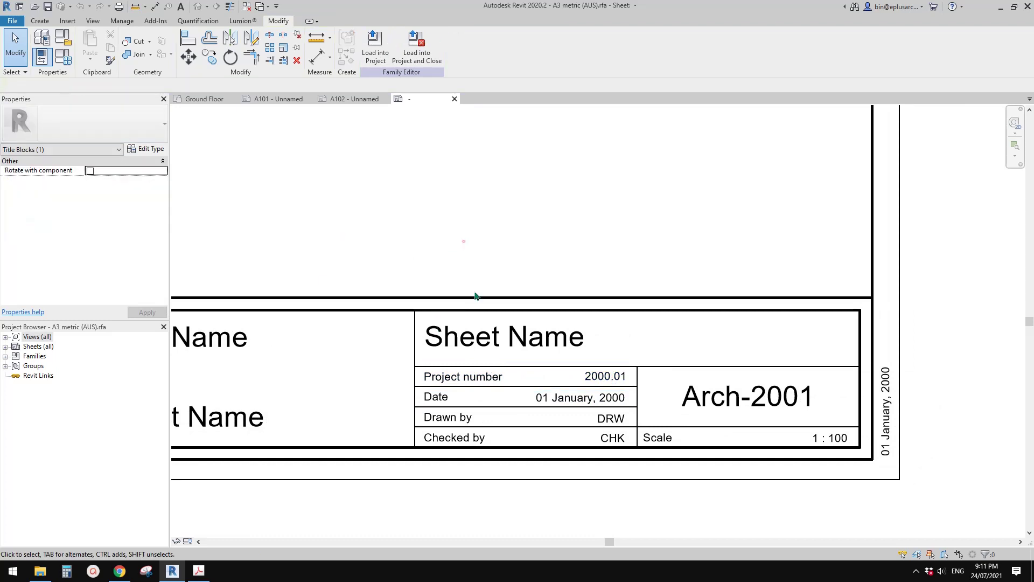
left_click(463, 376)
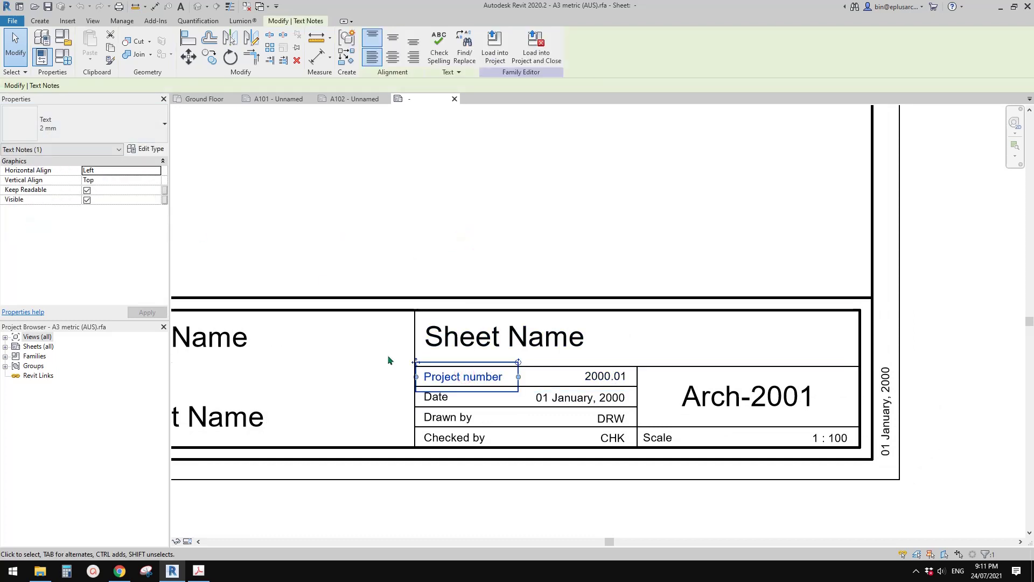
left_click(606, 376)
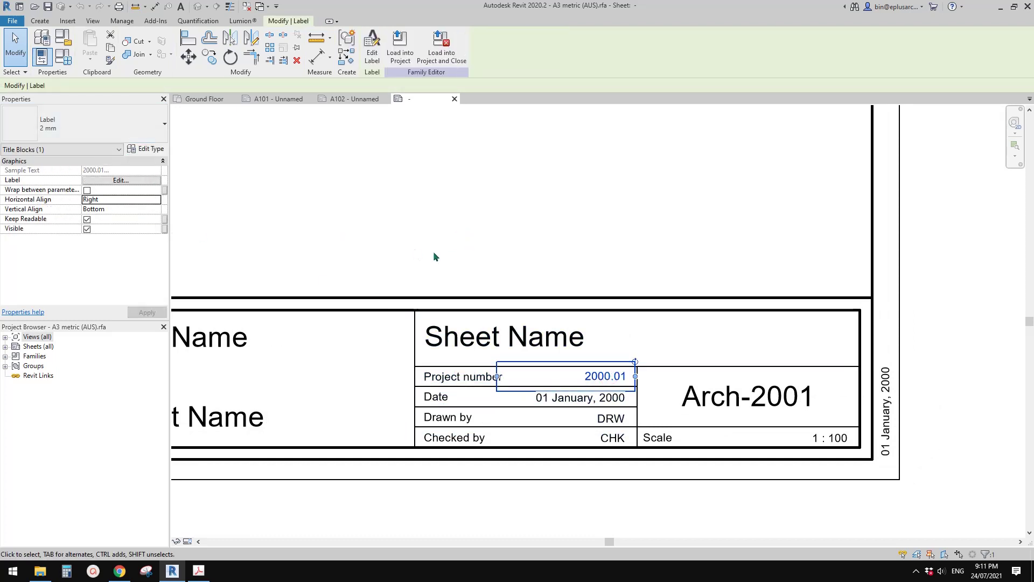
scroll(495, 334, "down", 1)
scroll(498, 364, "up", 3)
left_click(497, 364)
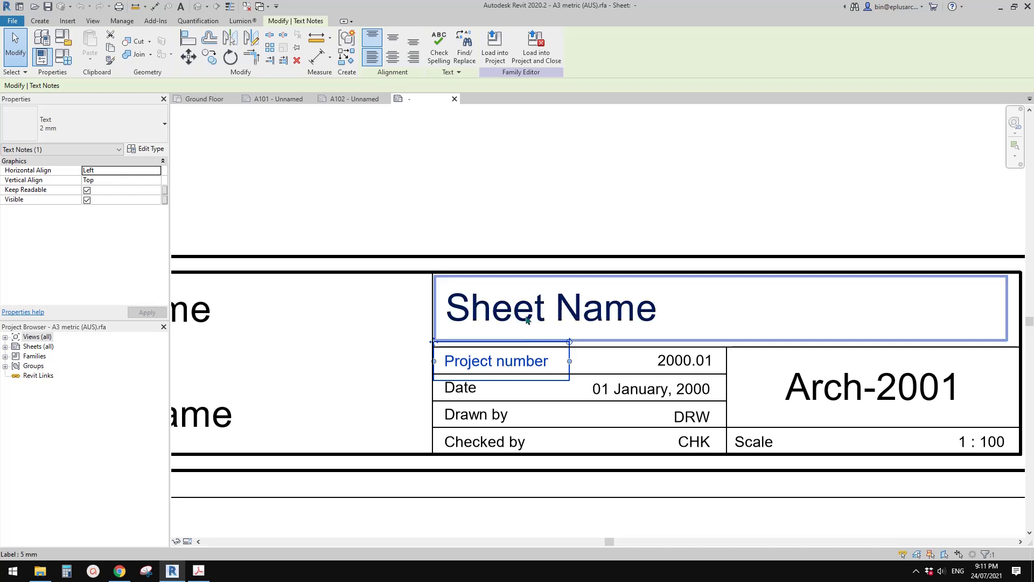
middle_click_drag(675, 358, 605, 353)
left_click(602, 356)
scroll(602, 356, "down", 1)
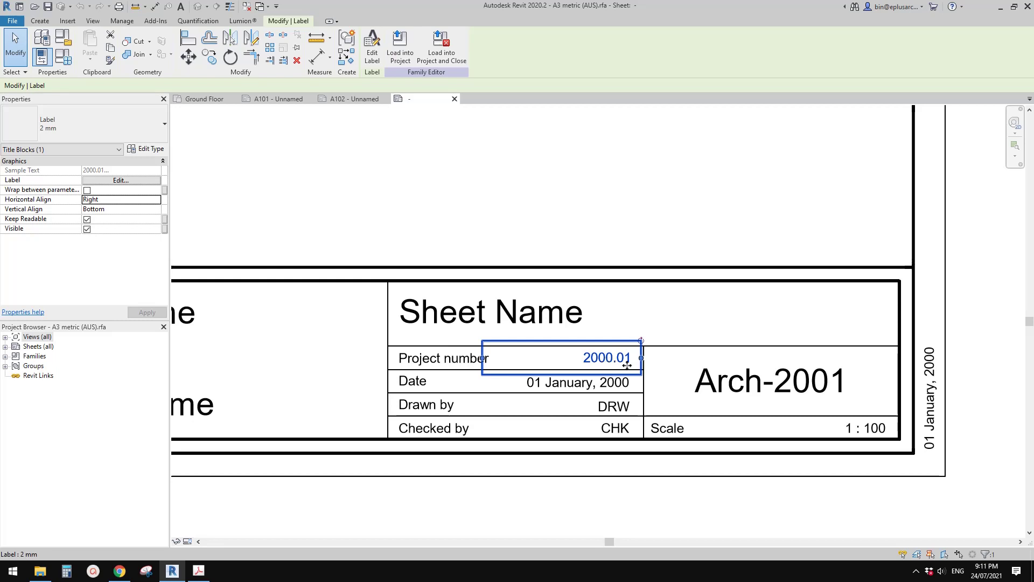
scroll(619, 367, "up", 1)
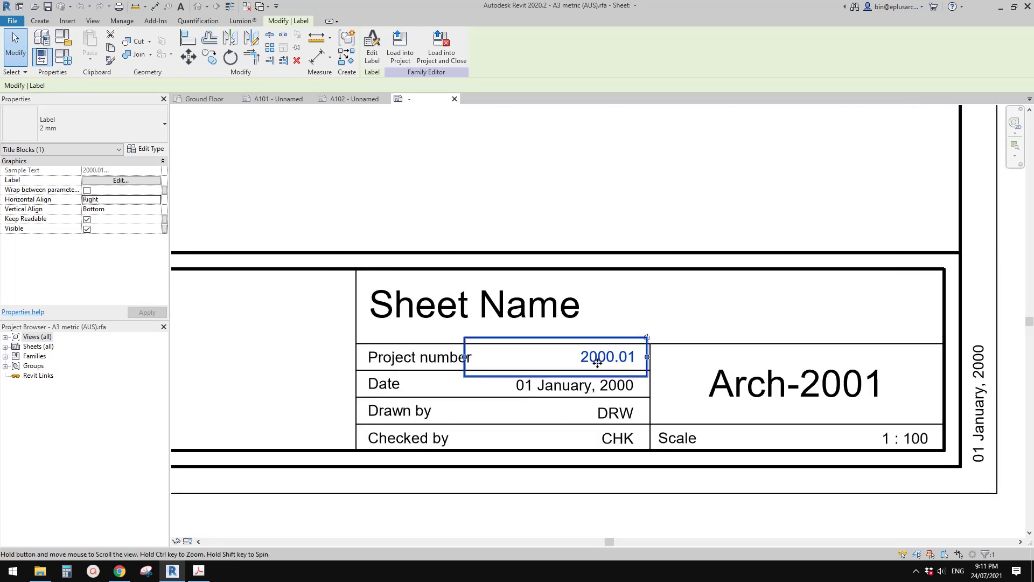
scroll(611, 366, "up", 1)
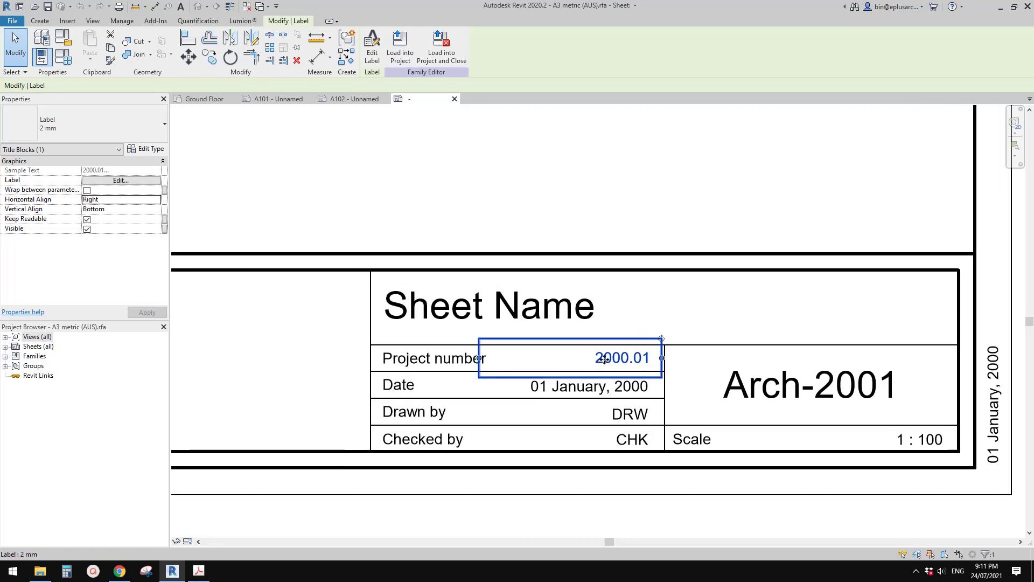
middle_click_drag(607, 358, 613, 351)
key("Escape")
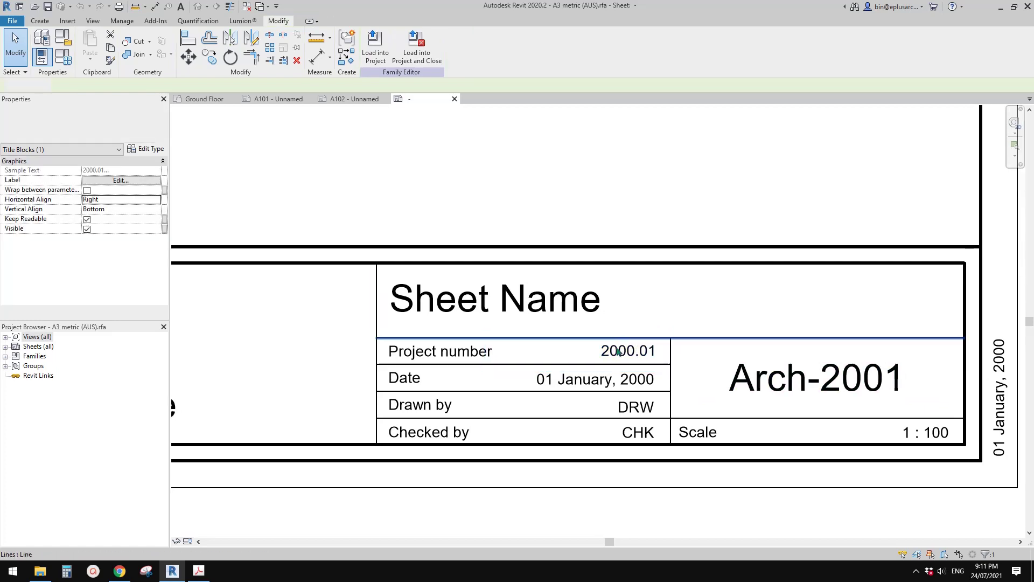
left_click(439, 298)
scroll(515, 319, "down", 1)
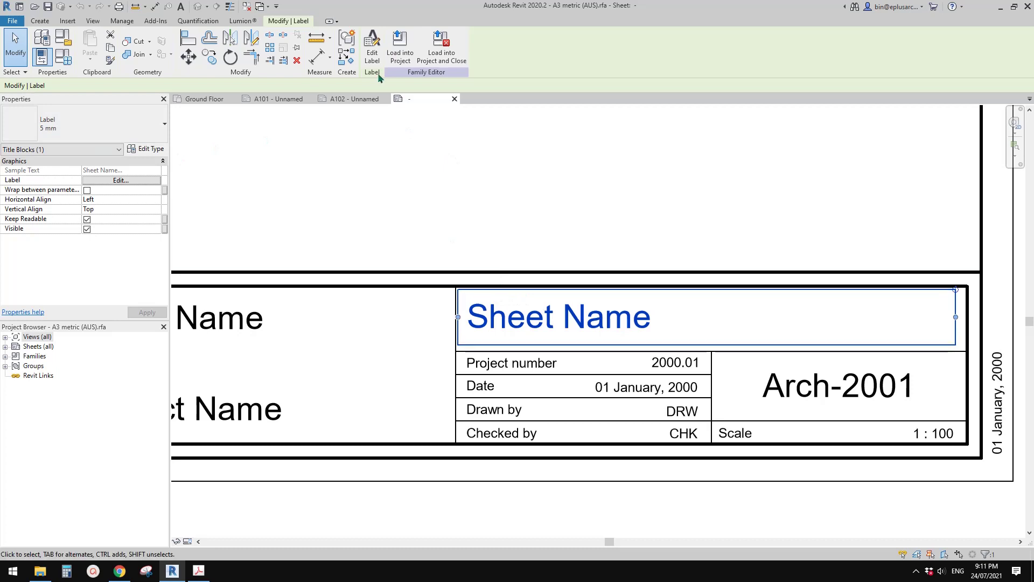
Review the label's parameters without changes, then return to the Ground Floor plan
left_click(372, 46)
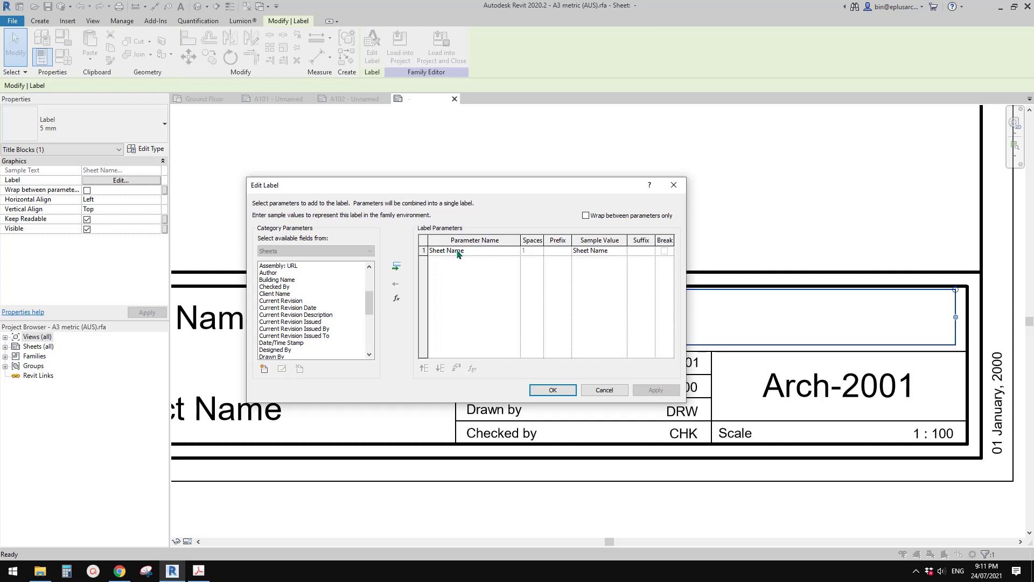
left_click_drag(478, 185, 560, 173)
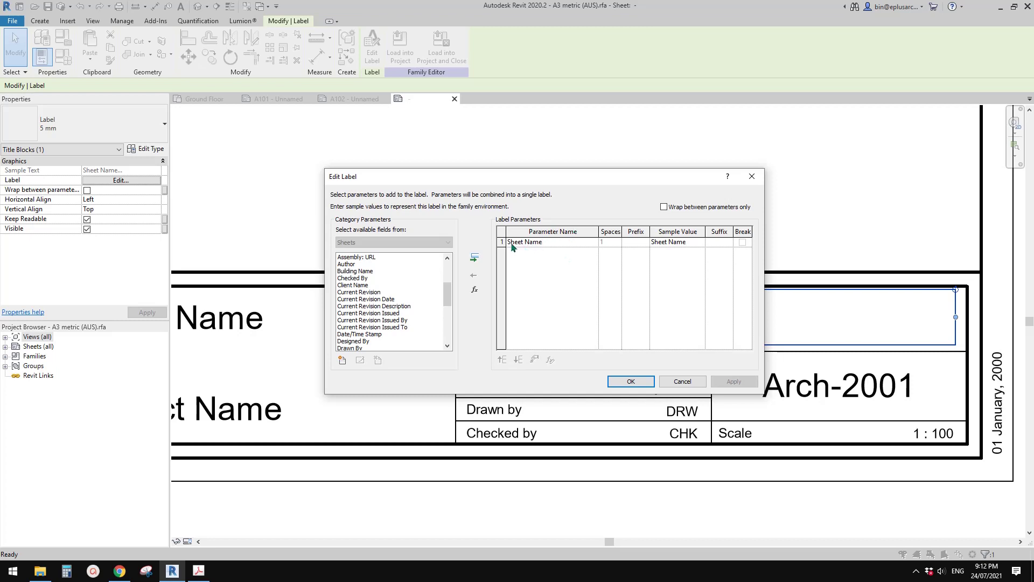
left_click(682, 382)
left_click(211, 102)
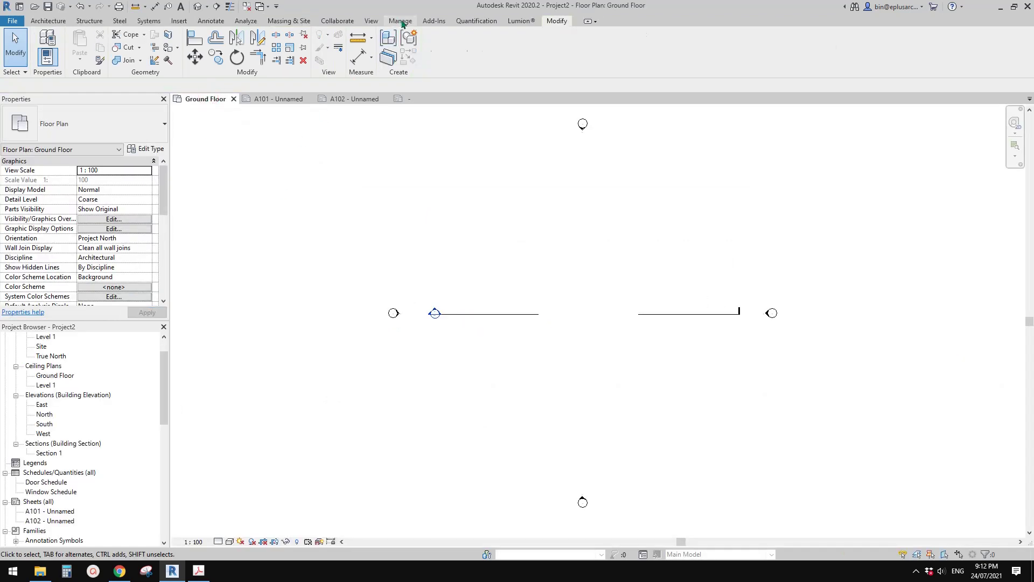
Set the Project Name in Manage > Project Information to placeholder text 'a'
left_click(400, 21)
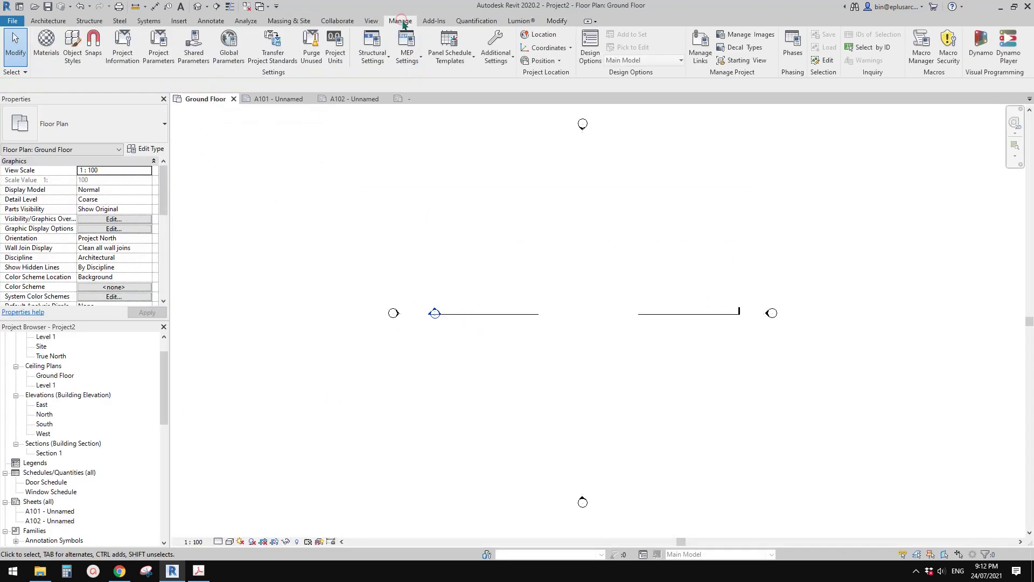
left_click(119, 63)
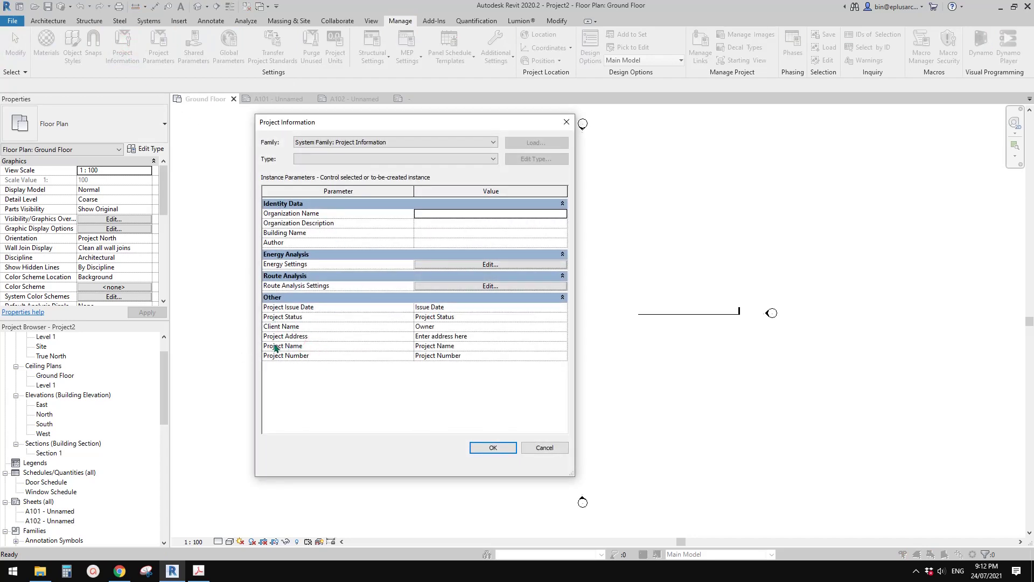
left_click(472, 347)
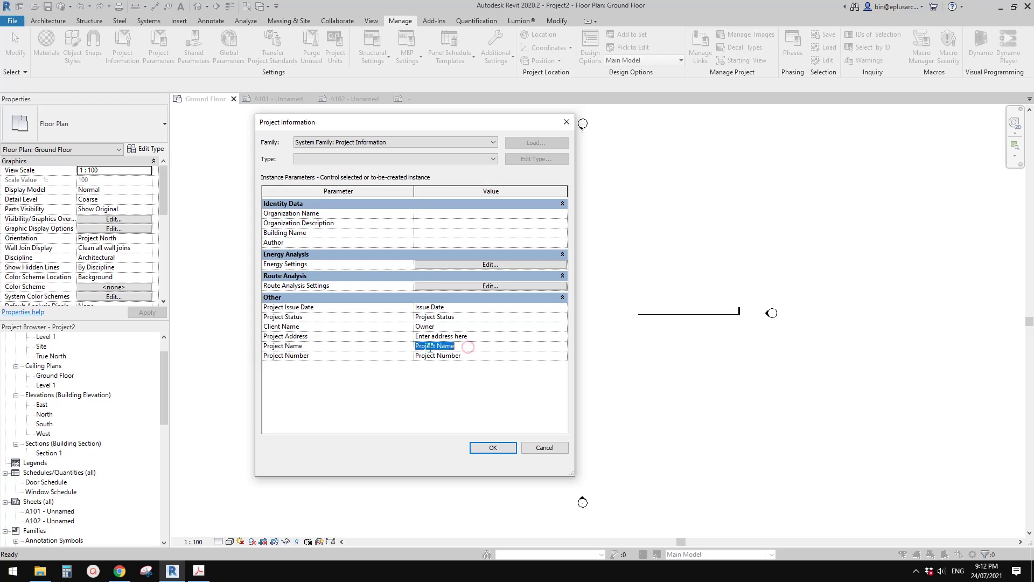
type("aadfadfasdfdsaffadf")
left_click(491, 447)
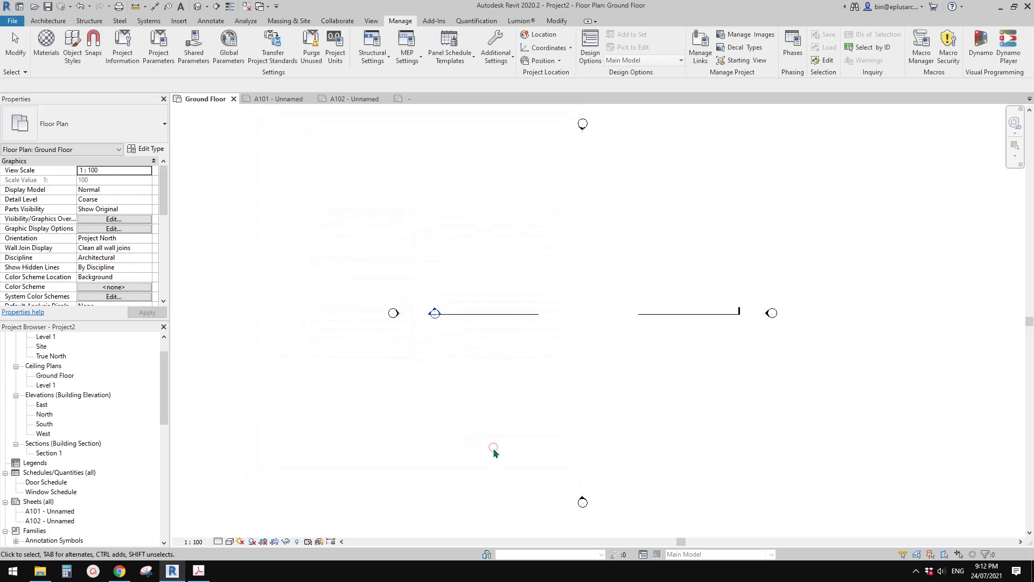
Check sheet A101, then switch to sheet A102 and select its title block
left_click(278, 101)
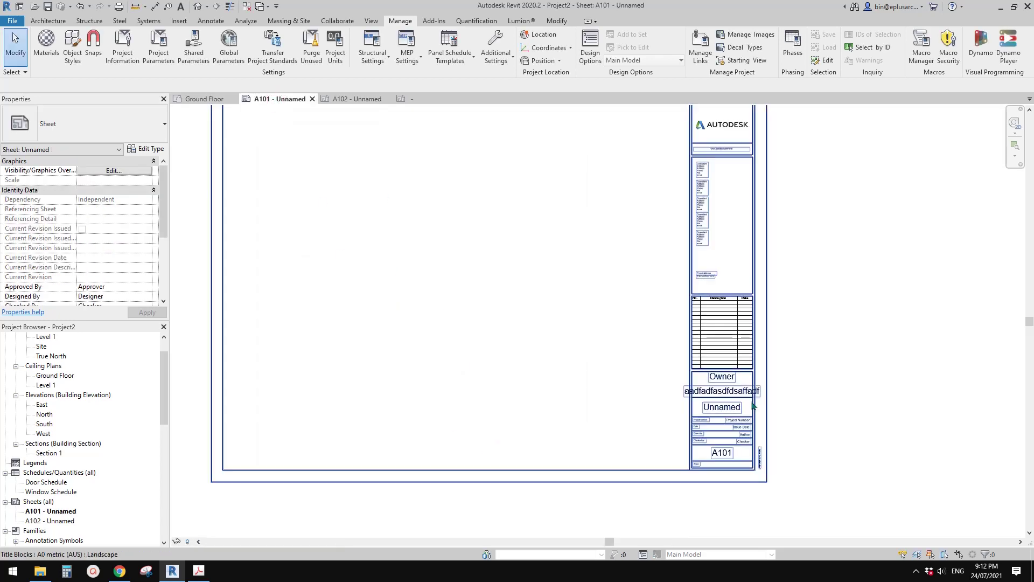
left_click(350, 99)
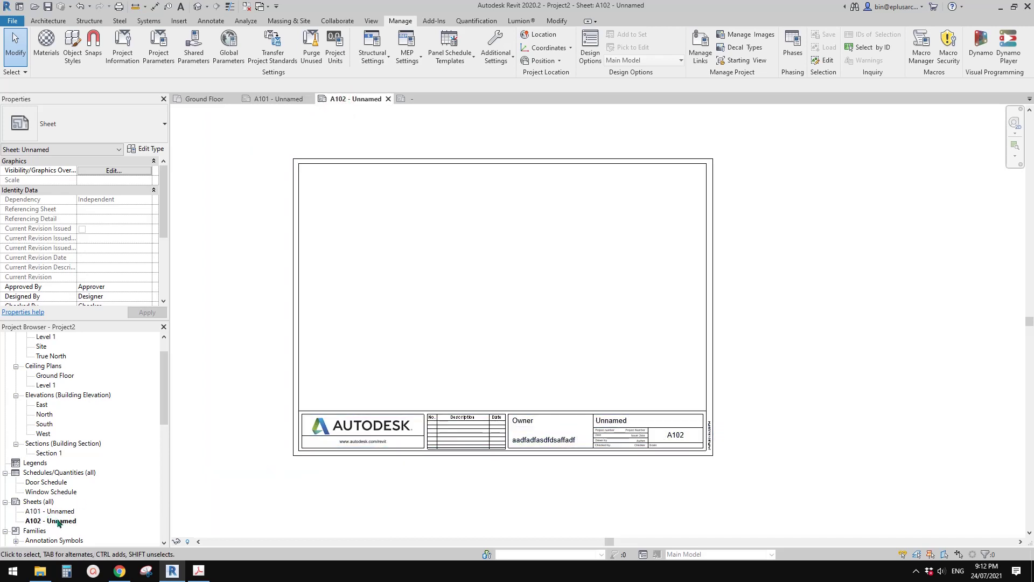
left_click(544, 441)
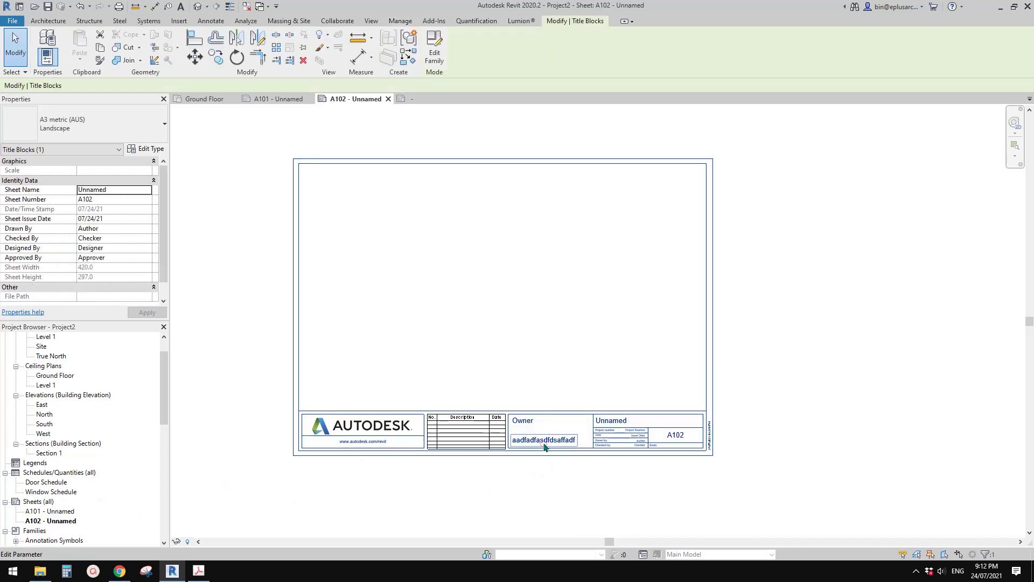
Enter 451243514 as the project name directly on the A102 title block
scroll(544, 441, "up", 3)
left_click(545, 441)
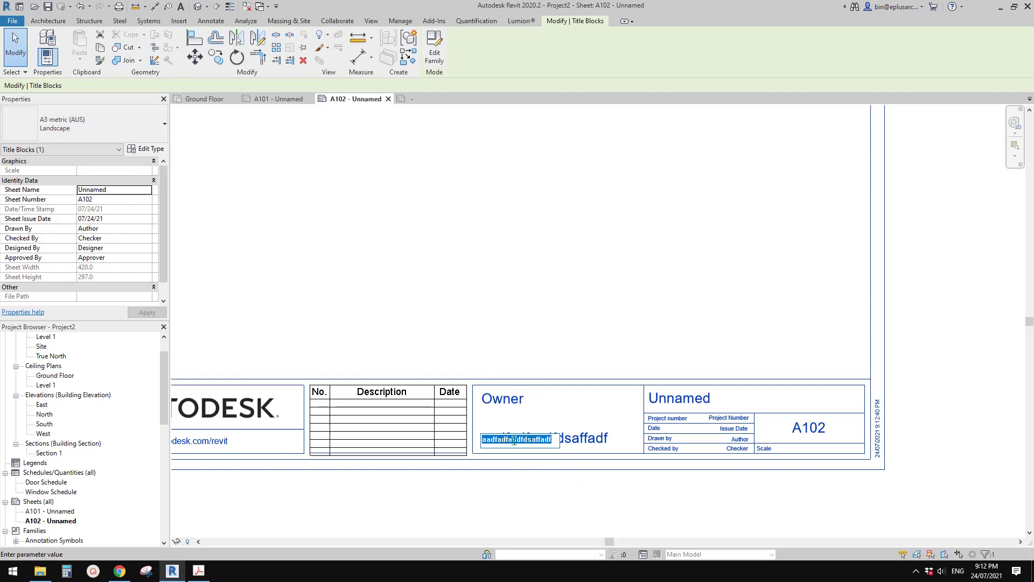
type("451243514")
left_click(505, 342)
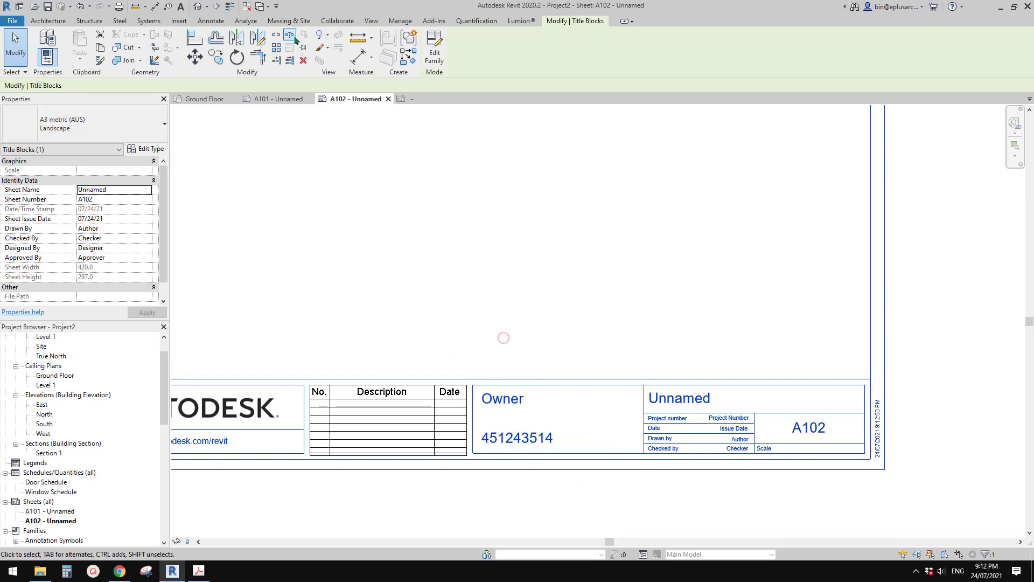
Open Manage > Project Information to confirm the Project Name matches
left_click(349, 22)
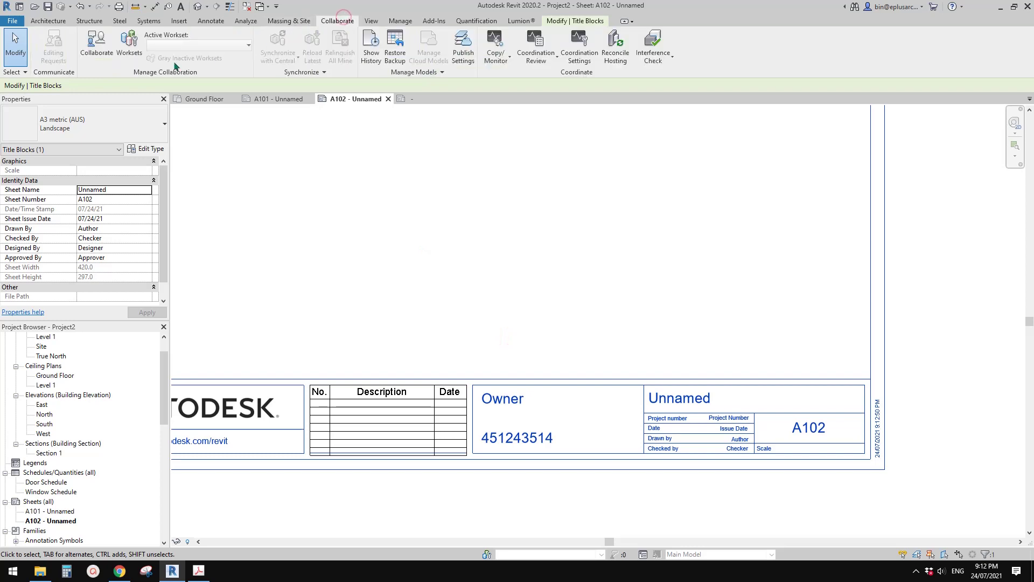
left_click(400, 21)
left_click(127, 57)
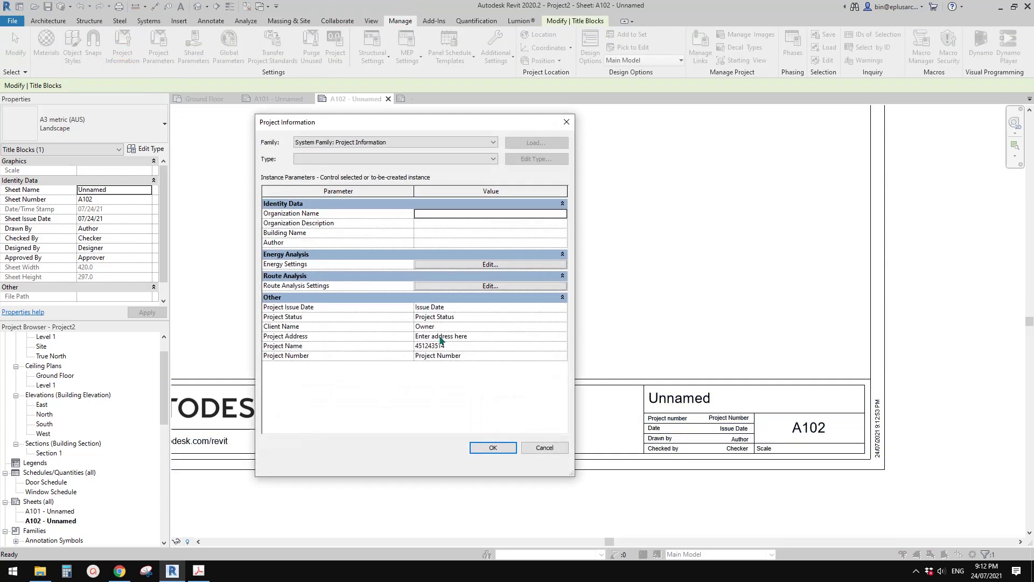
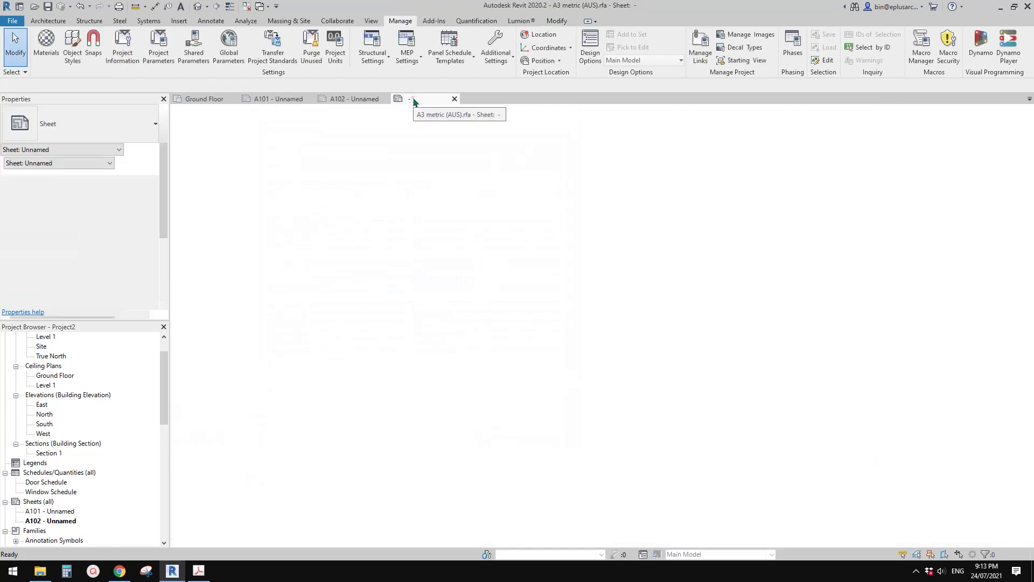
Move the Client Name label up onto the sheet, make it Label 3 mm and narrow its box
scroll(511, 314, "down", 3)
middle_click_drag(574, 324, 536, 322)
scroll(537, 325, "down", 4)
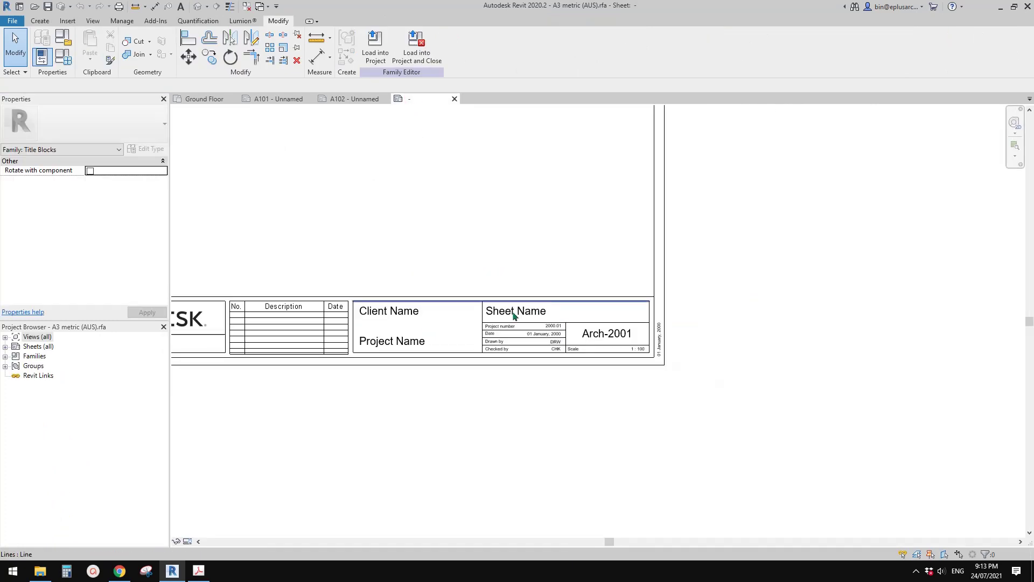
scroll(599, 366, "down", 3)
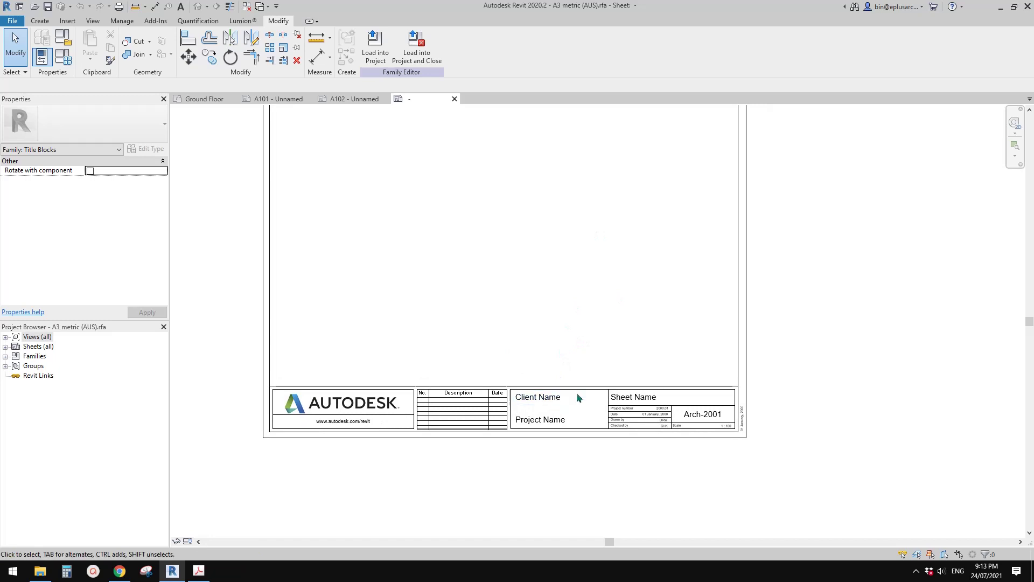
middle_click_drag(561, 404, 526, 422)
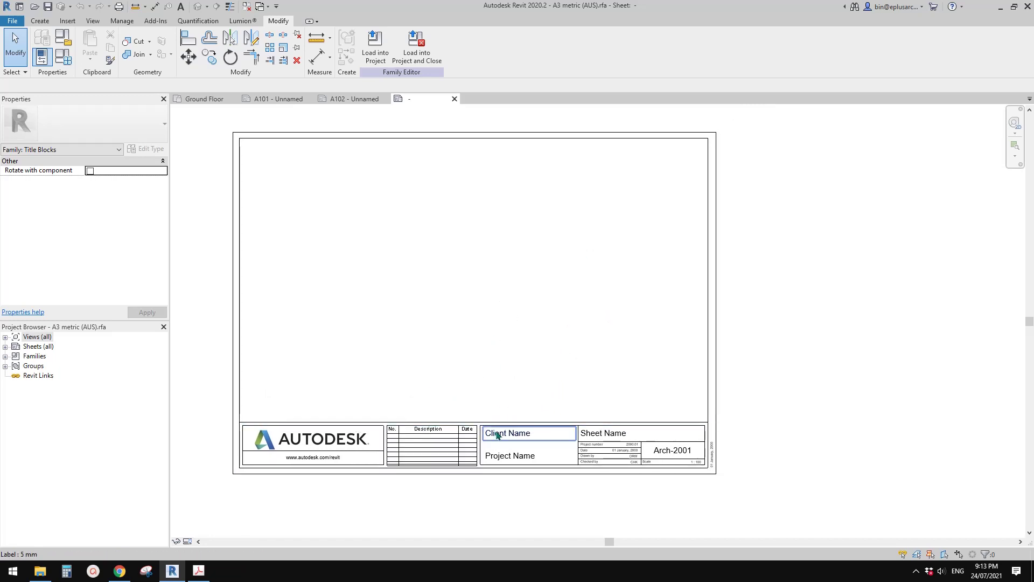
left_click_drag(514, 437, 656, 316)
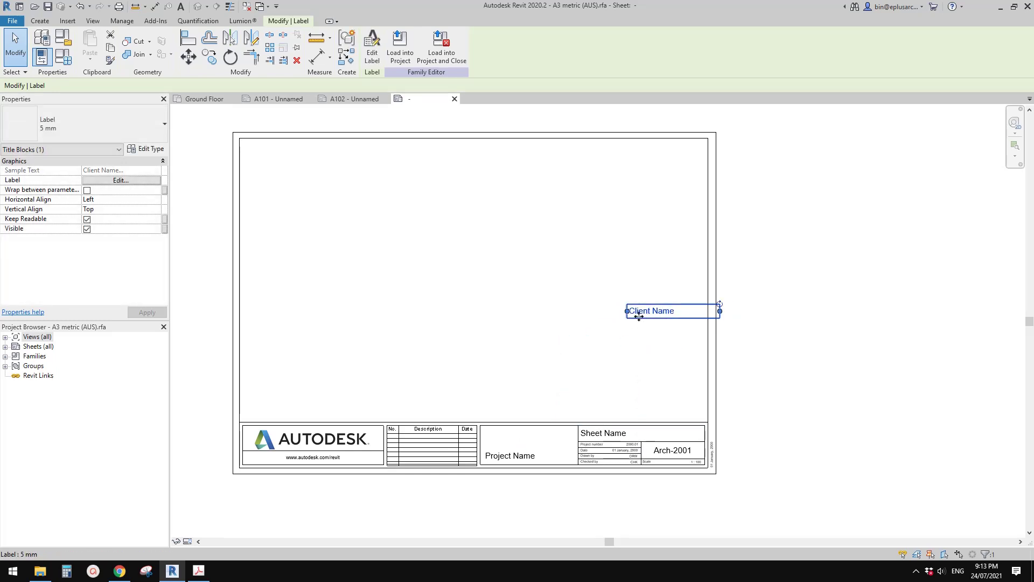
scroll(638, 309, "up", 2)
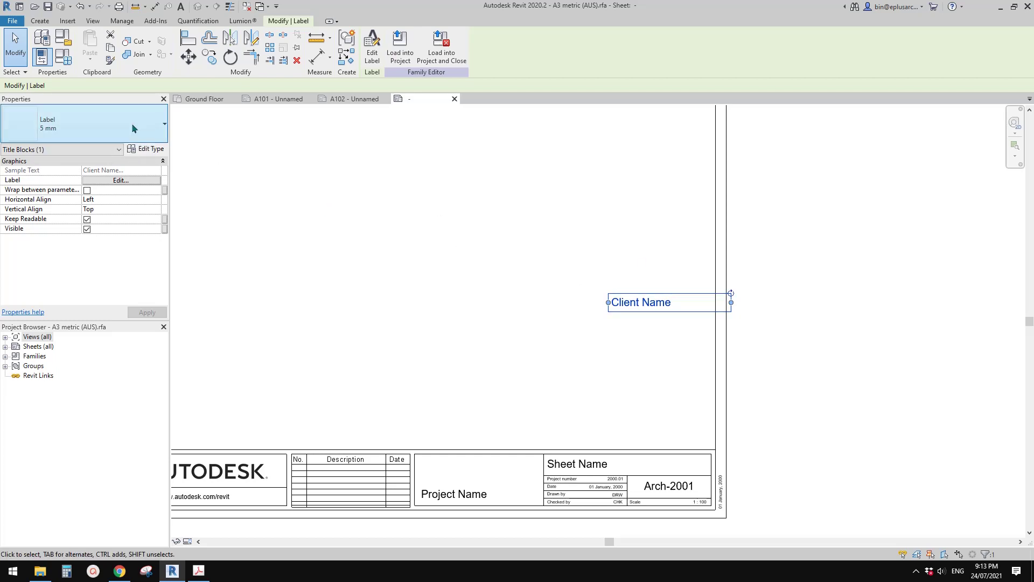
left_click(111, 117)
left_click(44, 188)
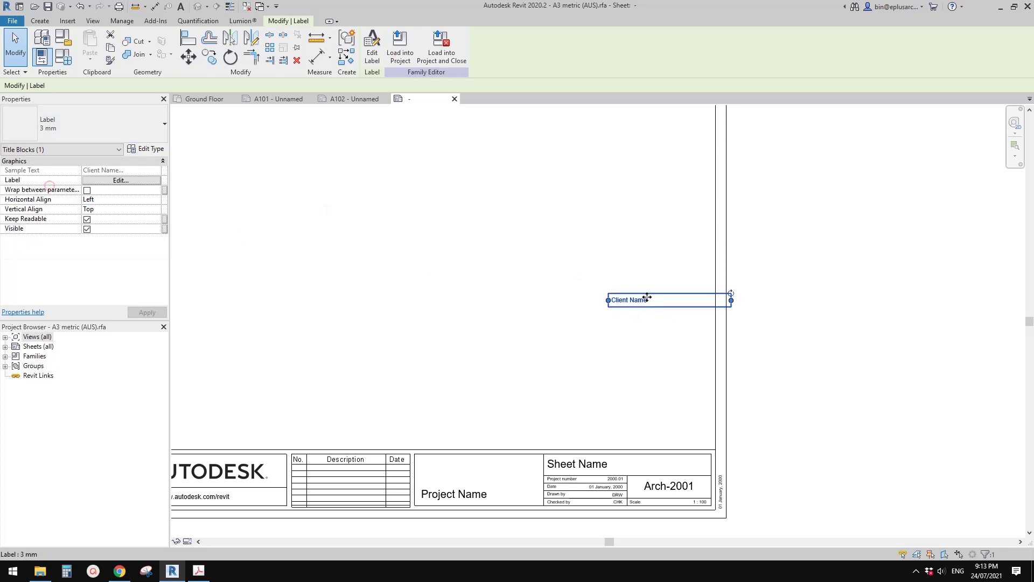
left_click_drag(642, 298, 664, 299)
left_click_drag(753, 300, 712, 305)
middle_click_drag(728, 315, 738, 292)
Drag the Project Name label up above Client Name and shorten its box slightly
left_click(467, 472)
left_click_drag(467, 471, 677, 206, "ctrl")
mouse_move(764, 212)
left_mouse_down()
mouse_move(741, 212)
mouse_move(761, 206)
left_mouse_up()
scroll(663, 209, "up", 1)
middle_click_drag(665, 242, 610, 262)
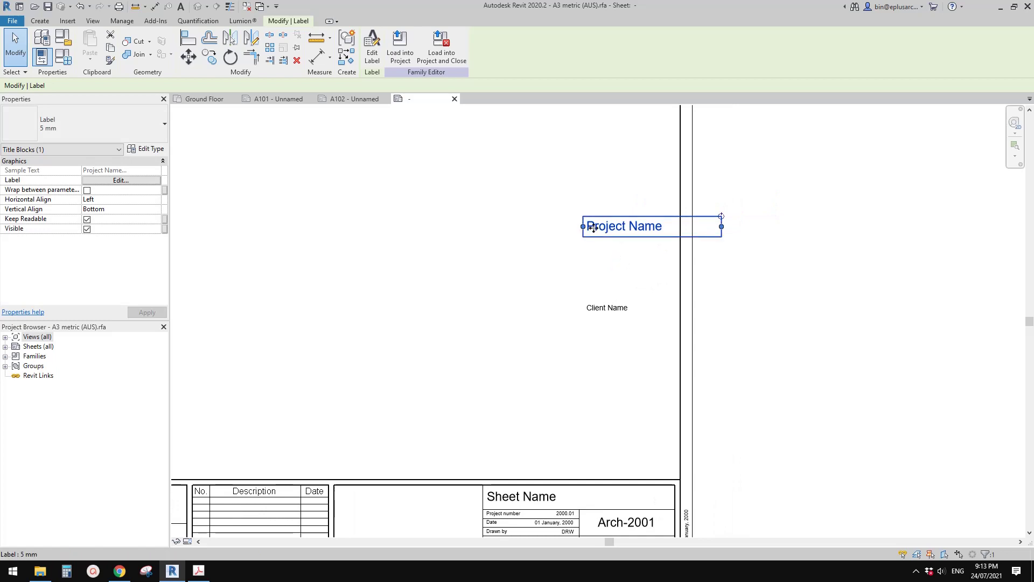
middle_click_drag(605, 232, 579, 235)
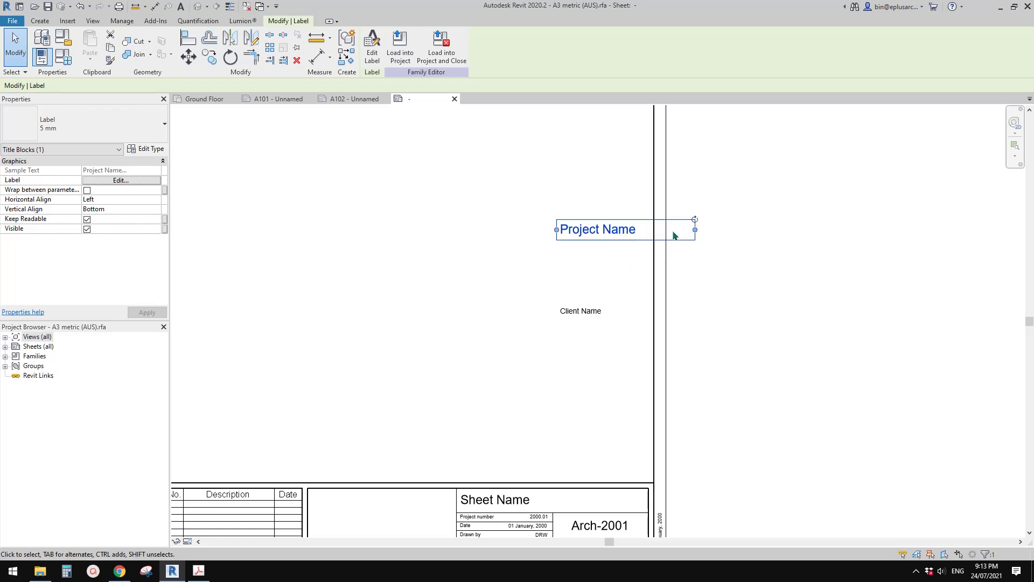
middle_click_drag(657, 254, 660, 259)
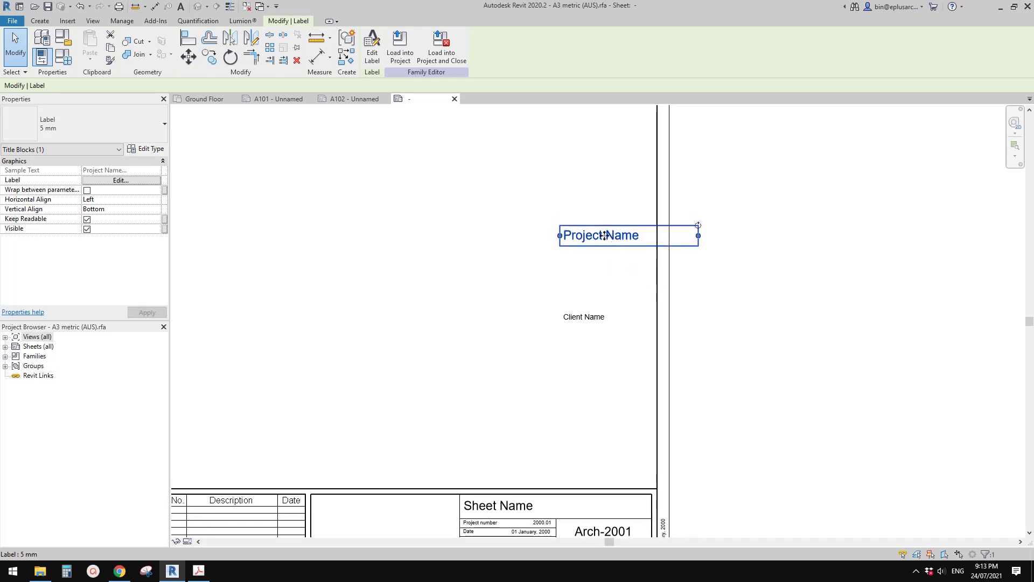
left_click(377, 56)
left_click_drag(560, 176, 313, 257)
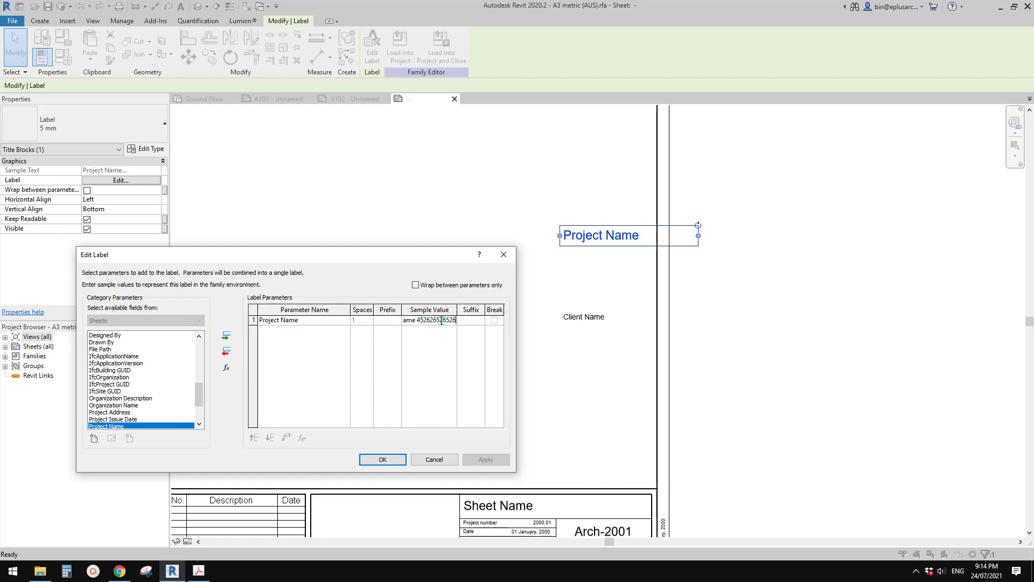
left_click(383, 459)
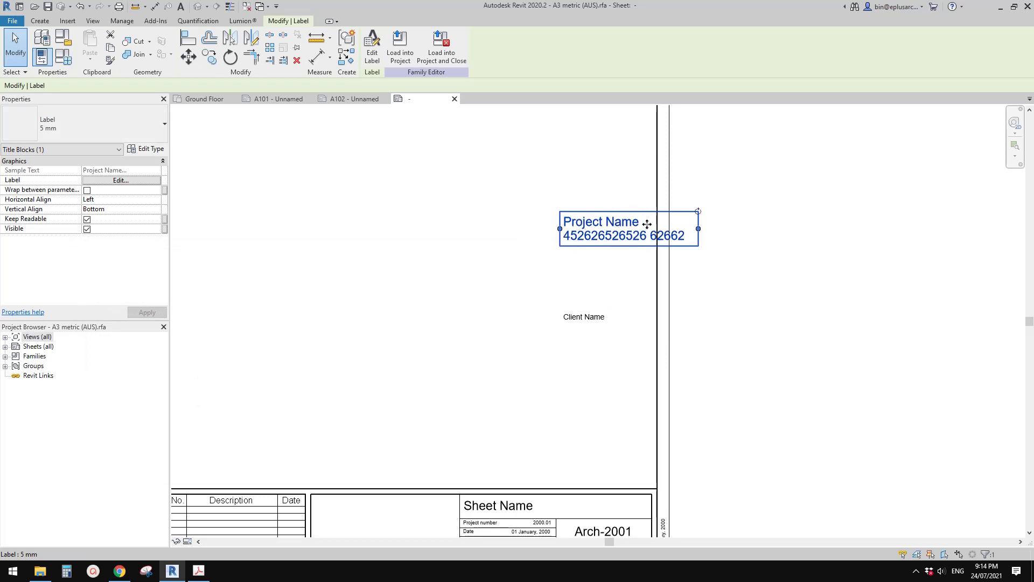
scroll(617, 247, "up", 1)
middle_click_drag(618, 270, 600, 283)
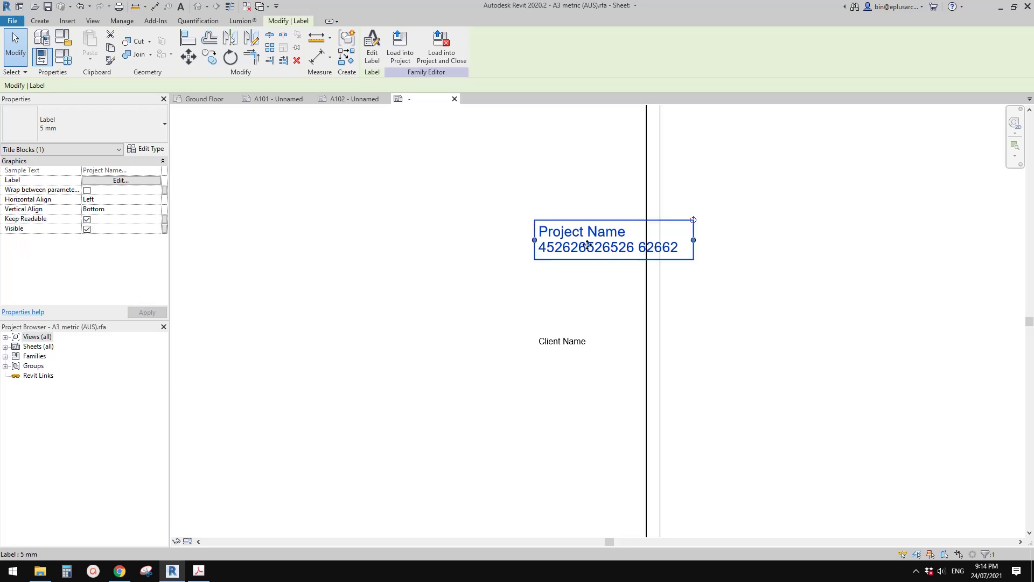
Set the Project Name label's Vertical Align to Top in Properties
left_click(134, 210)
left_click(157, 209)
left_click(107, 218)
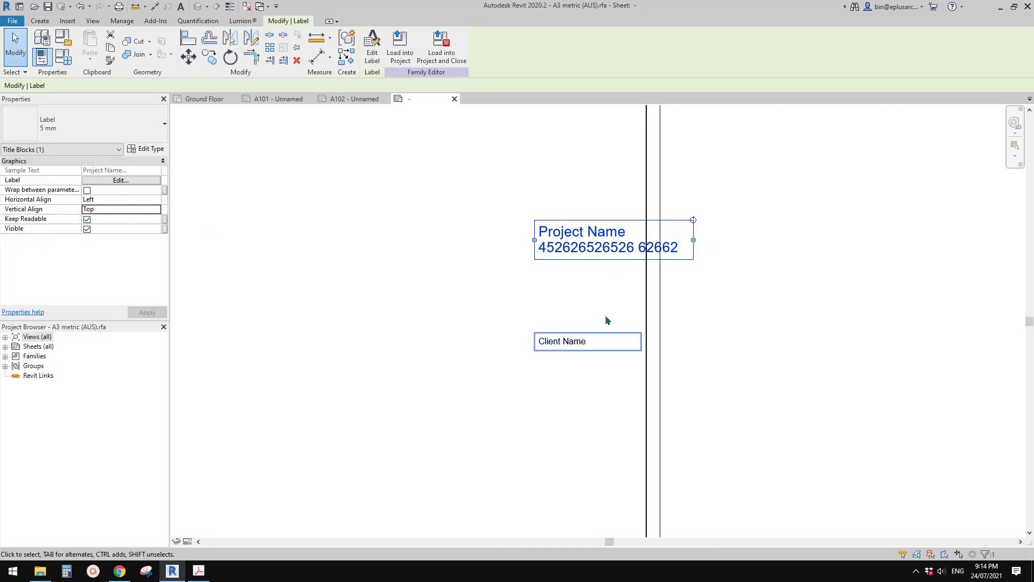
left_click(760, 310)
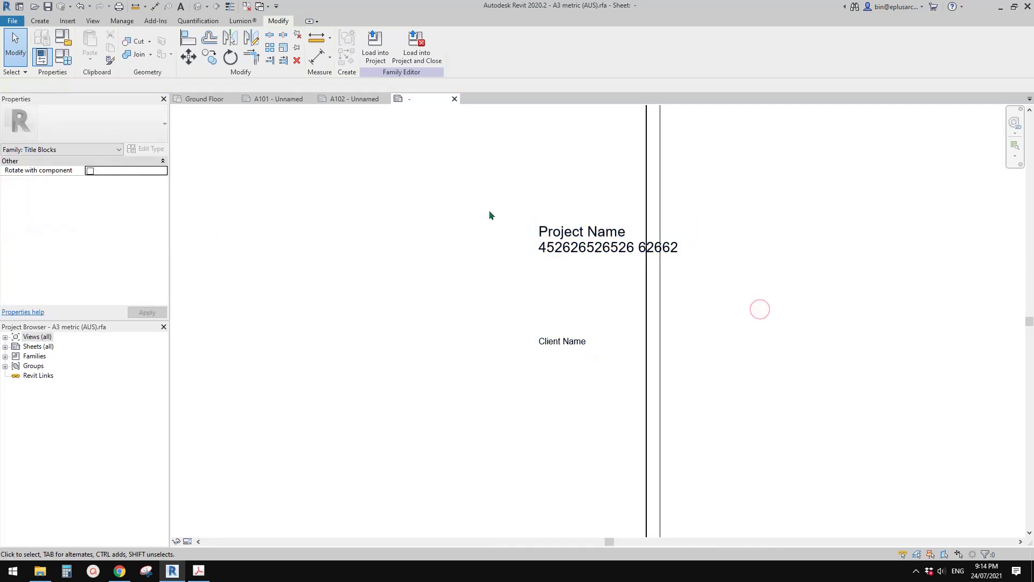
Narrow the Project Name label so 62662 wraps onto a second line
scroll(690, 275, "down", 4)
scroll(686, 314, "up", 2)
left_click(754, 223)
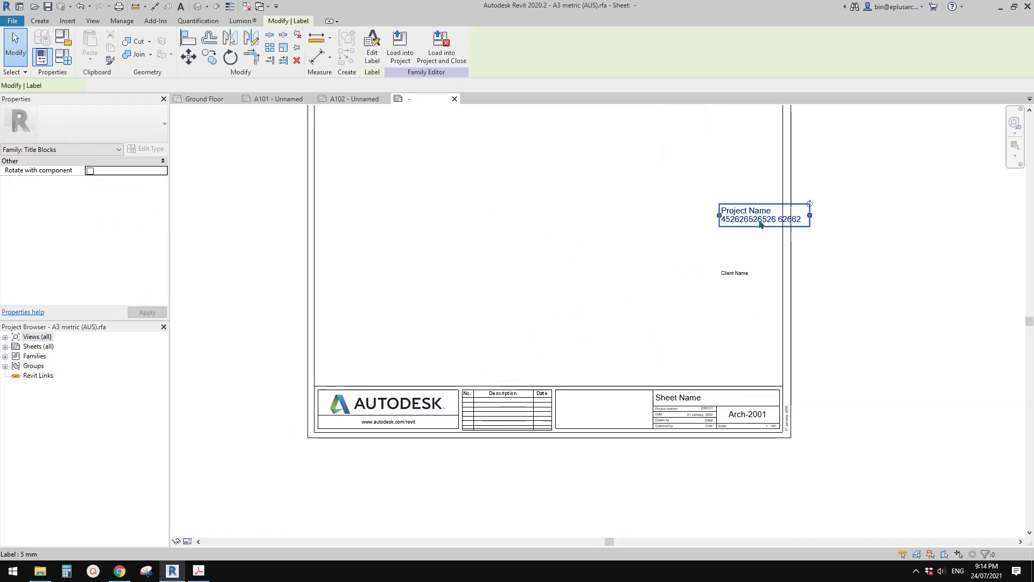
scroll(757, 225, "up", 2)
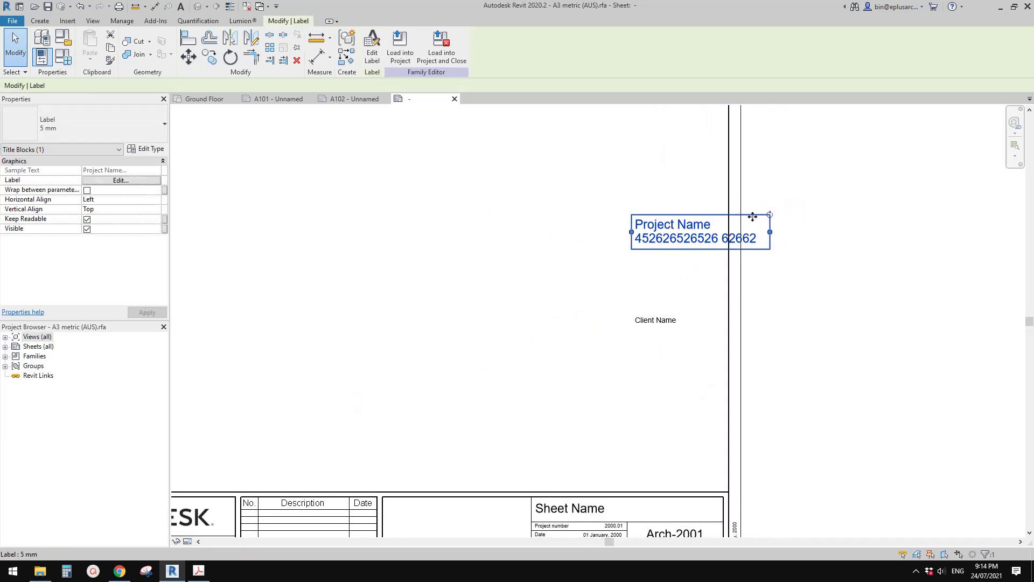
left_click_drag(770, 232, 731, 233)
left_click(829, 294)
Move Sheet Name up below Project Name and Arch-2001 up below Client Name
scroll(797, 313, "down", 2)
middle_click_drag(764, 331, 784, 294)
middle_click_drag(643, 308, 648, 316)
scroll(650, 320, "up", 1)
middle_click_drag(637, 362, 631, 359)
left_click_drag(664, 447, 745, 256, "ctrl")
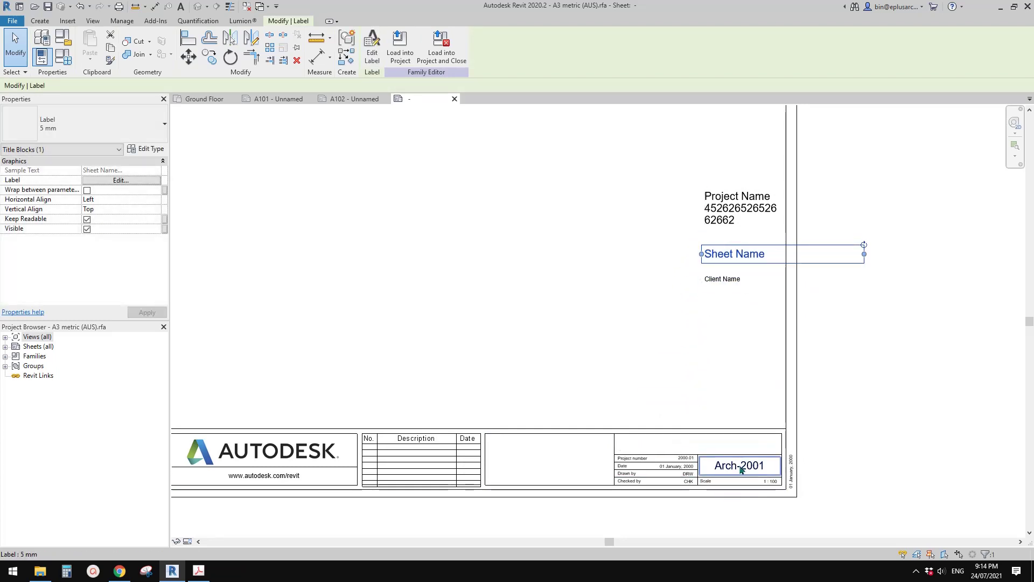
scroll(740, 470, "up", 2)
mouse_move(729, 469)
left_mouse_down("ctrl")
mouse_move(730, 233)
mouse_move(714, 229)
mouse_move(725, 241)
left_mouse_up("ctrl")
scroll(623, 388, "up", 3)
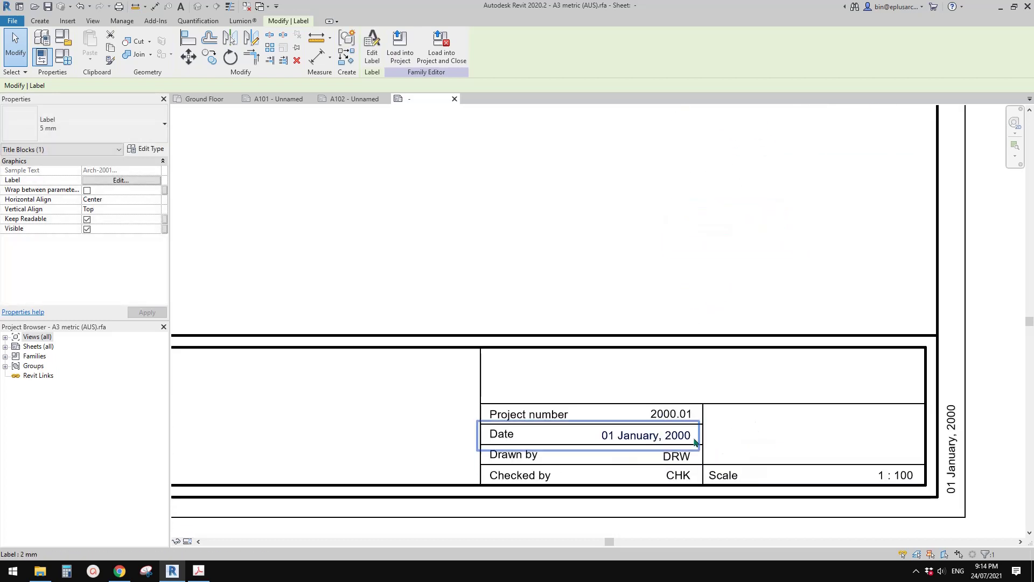
scroll(631, 355, "down", 2)
left_click_drag(482, 368, 698, 461)
Move the project number, date and drawn-by rows up onto the sheet with MV, unjoining elements
scroll(643, 447, "down", 1)
key("m")
key("v")
left_click(606, 443)
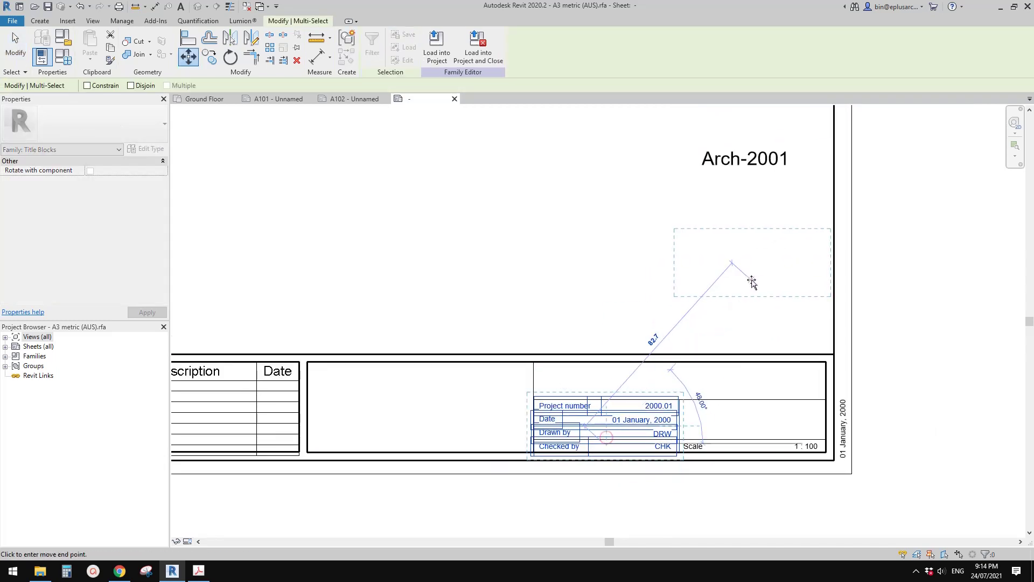
left_click(749, 277)
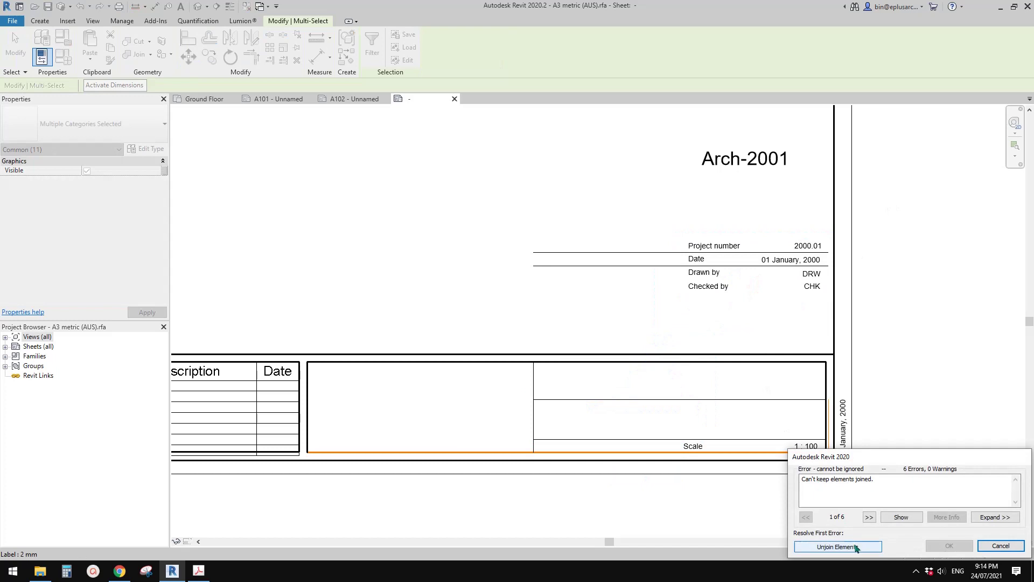
left_click(857, 547)
Delete the leftover horizontal lines in the lower-right title block area
scroll(672, 418, "down", 1)
middle_click_drag(671, 418, 704, 417)
key("Escape")
middle_click_drag(656, 372, 723, 369)
left_click_drag(699, 334, 638, 370)
key("Delete")
left_click_drag(755, 366, 704, 411)
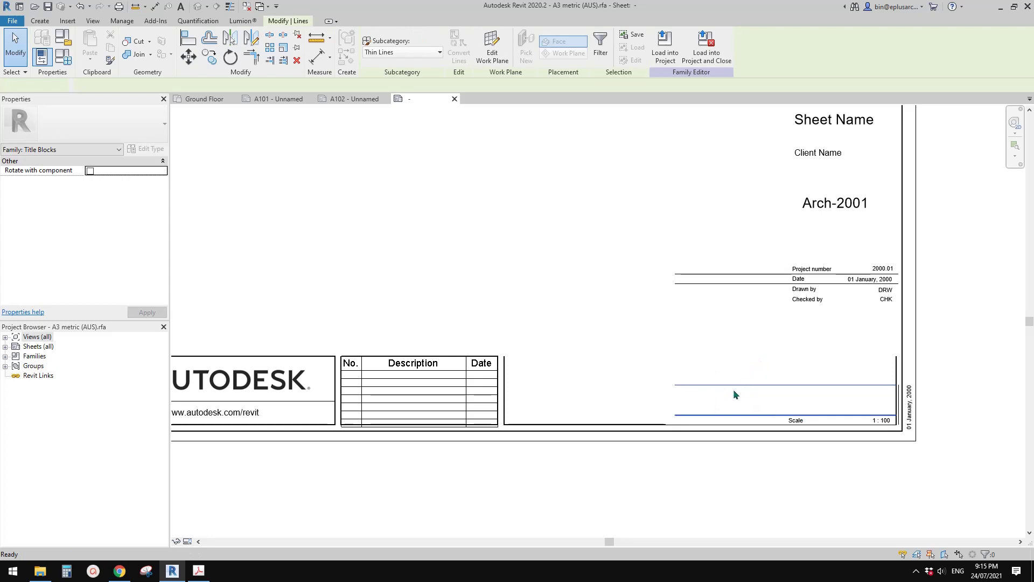
key("Delete")
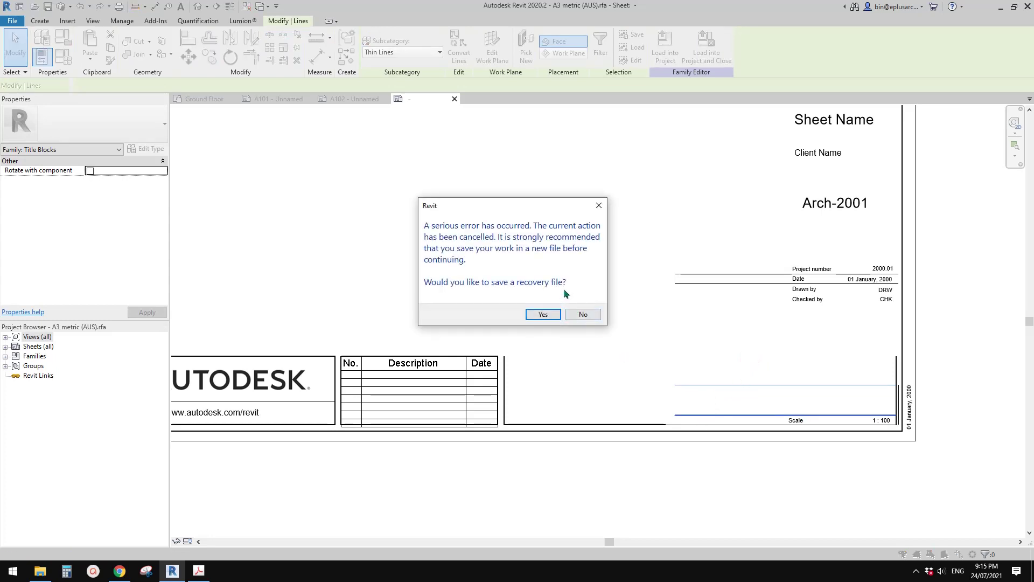
Decline the recovery-file prompt after the serious error and retry deleting the two lines
left_click_drag(506, 213, 469, 218)
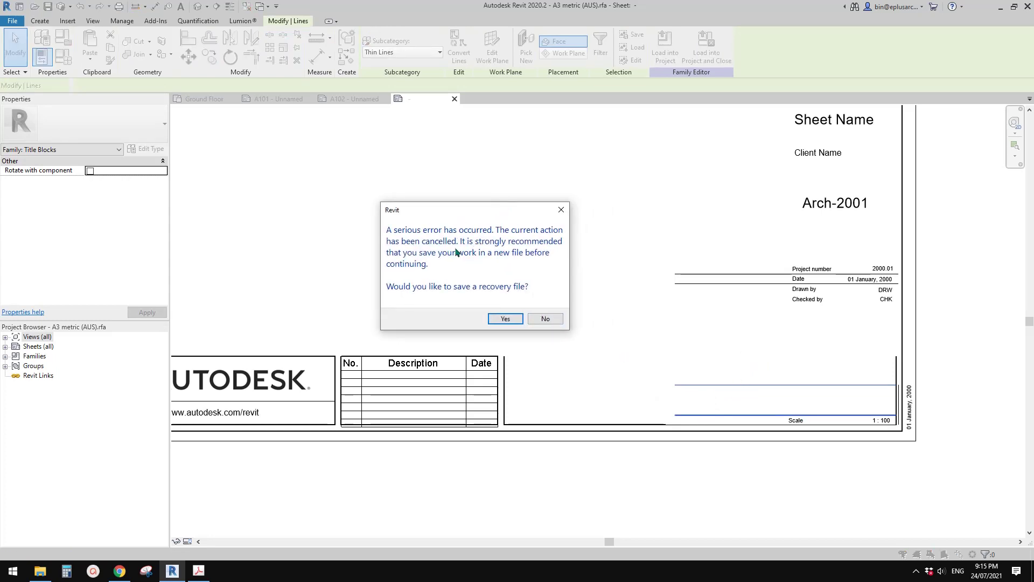
left_click(546, 318)
scroll(595, 351, "up", 3)
left_click_drag(622, 341, 607, 415)
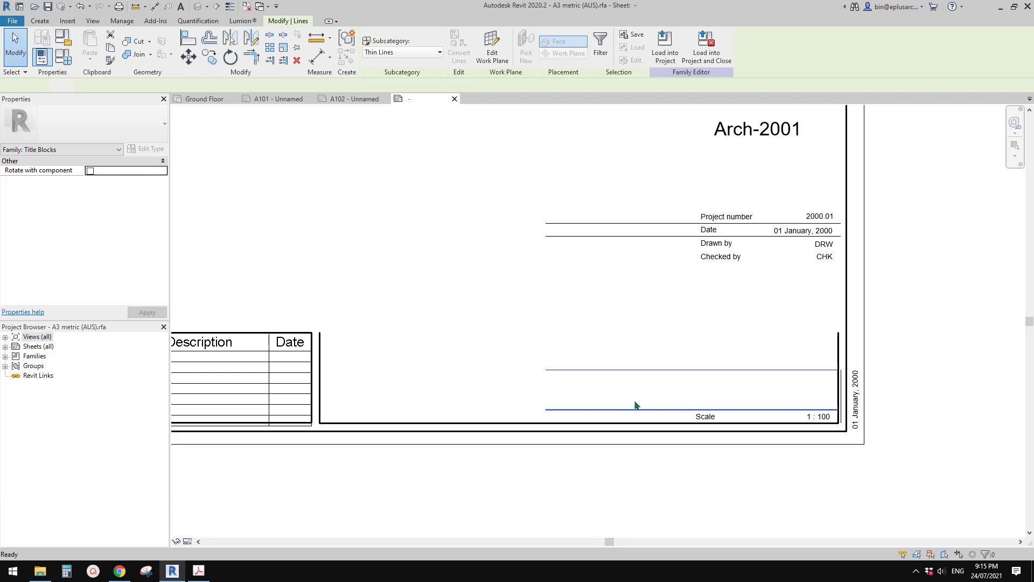
key("Delete")
Try deleting the upper line in the lower-right box, declining the recovery-file errors
left_click(567, 313)
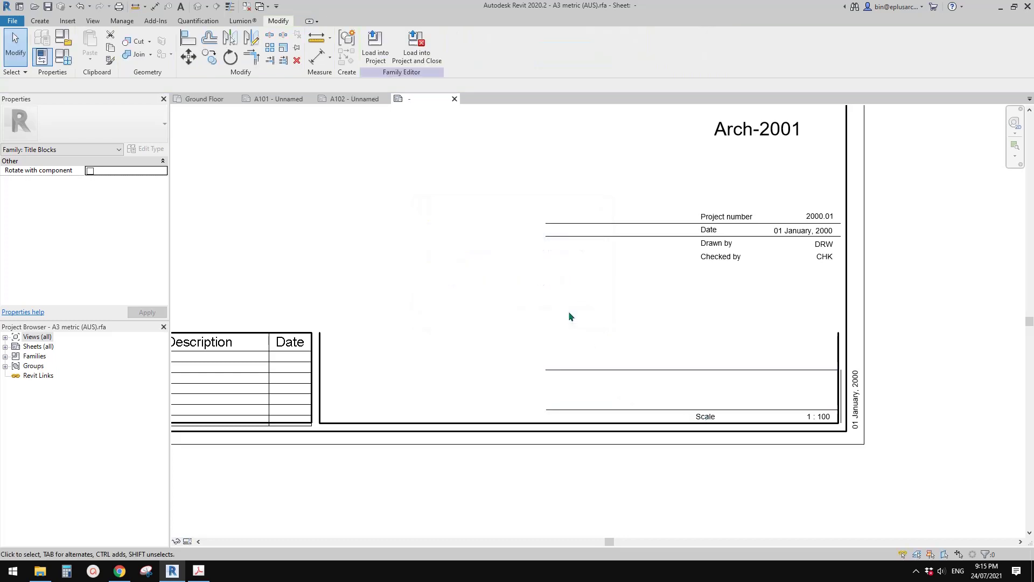
left_click(663, 371)
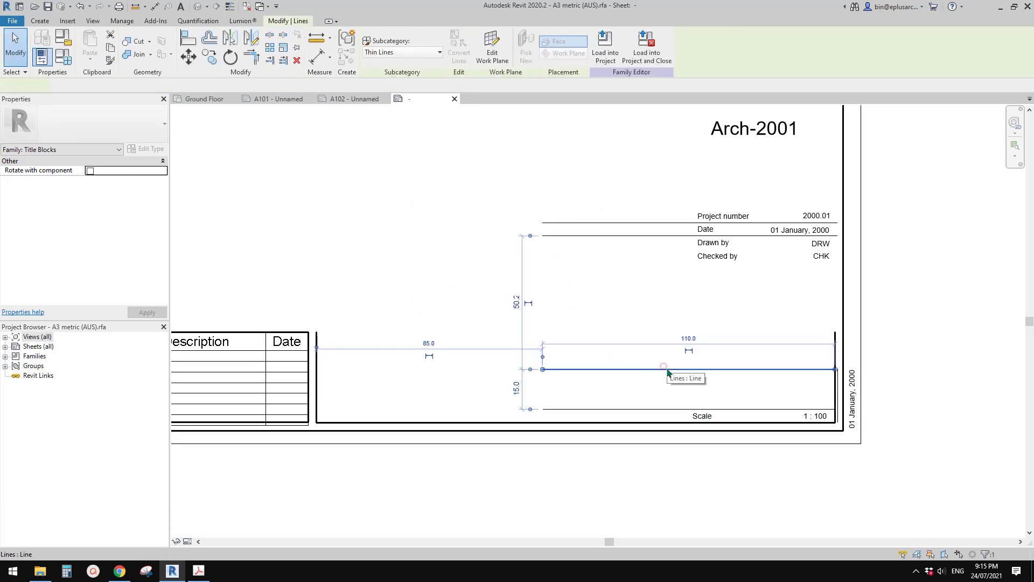
middle_click_drag(673, 396, 641, 391)
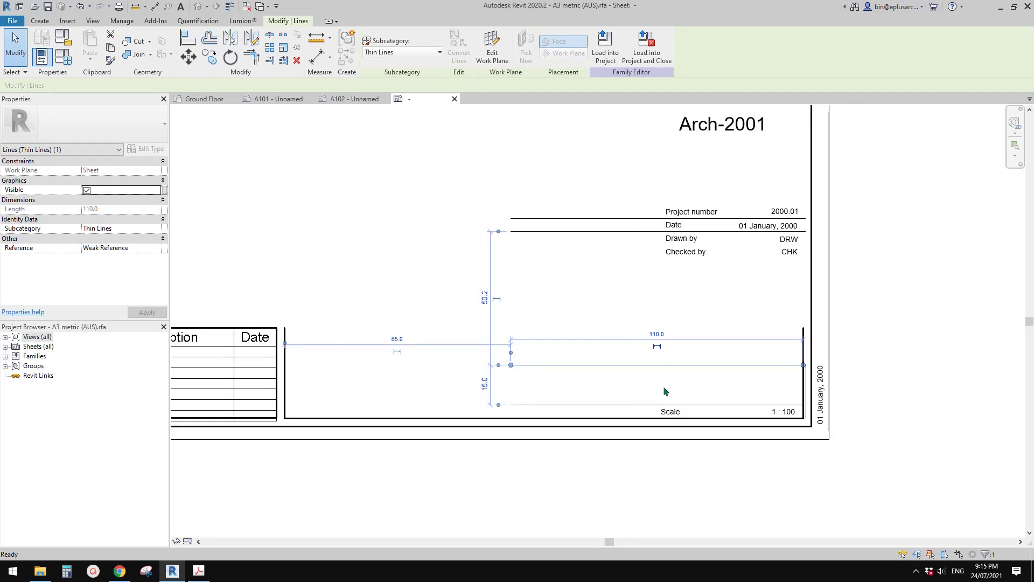
key("Delete")
left_click(580, 312)
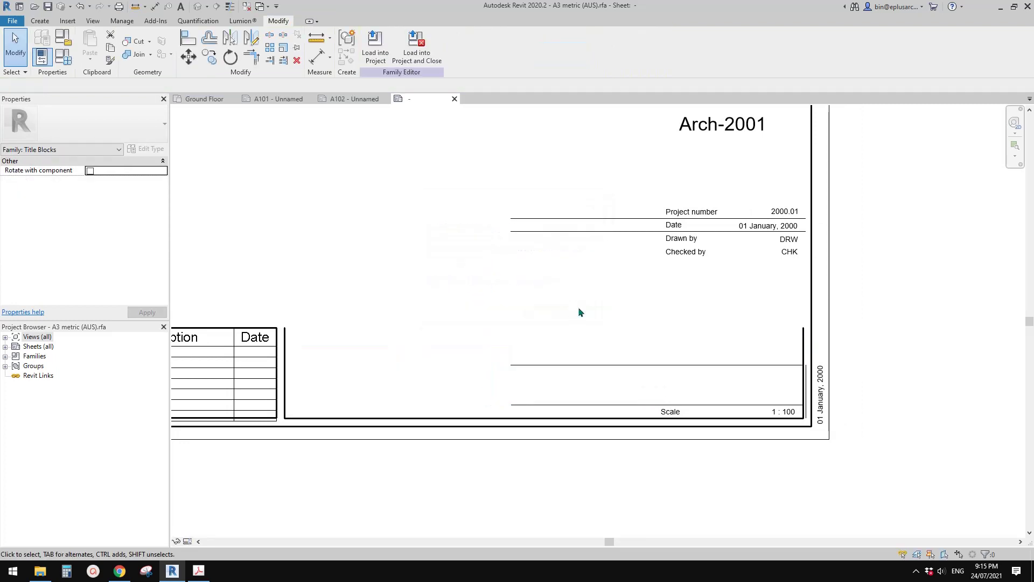
Frame the logo and revision table at the bottom centre of the sheet
scroll(579, 312, "down", 2)
scroll(651, 353, "up", 1)
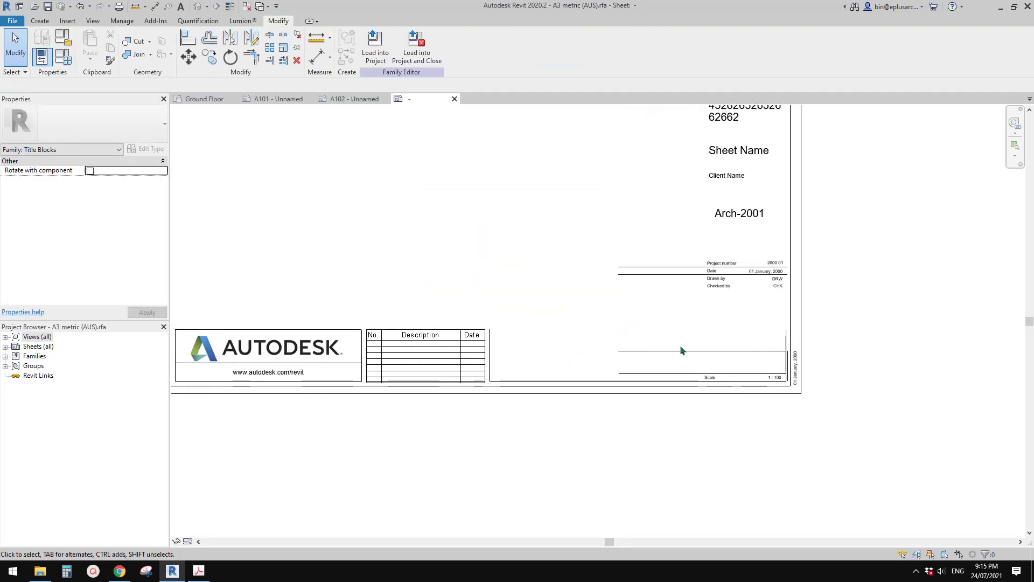
scroll(343, 356, "down", 1)
middle_click_drag(343, 356, 518, 368)
left_click_drag(294, 289, 682, 436)
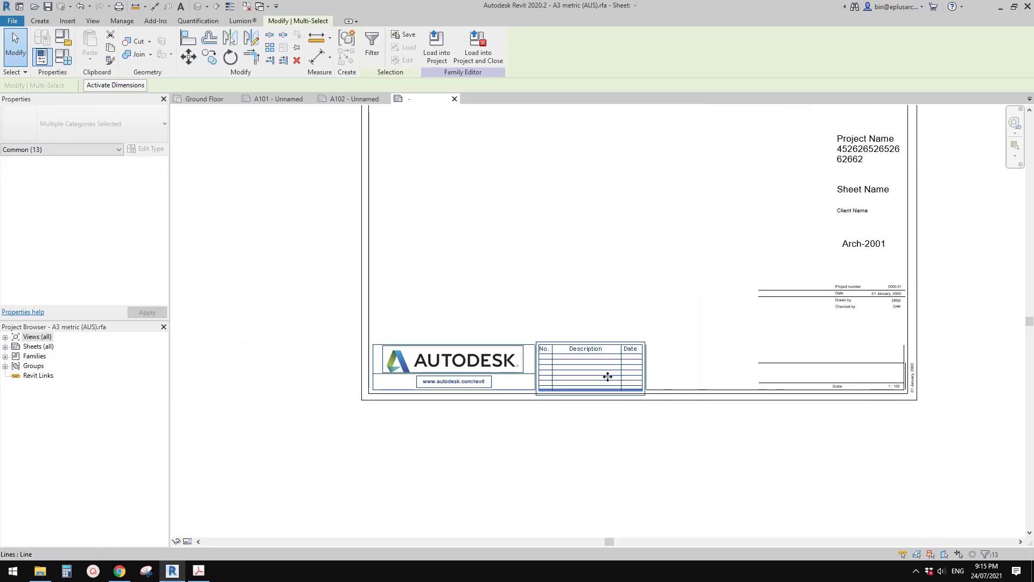
key("Escape")
middle_click_drag(589, 374, 525, 380)
Drag the revision table from the bottom centre toward the lower-right title block
left_click_drag(533, 381, 773, 364)
middle_click_drag(773, 364, 764, 366)
scroll(764, 366, "up", 2)
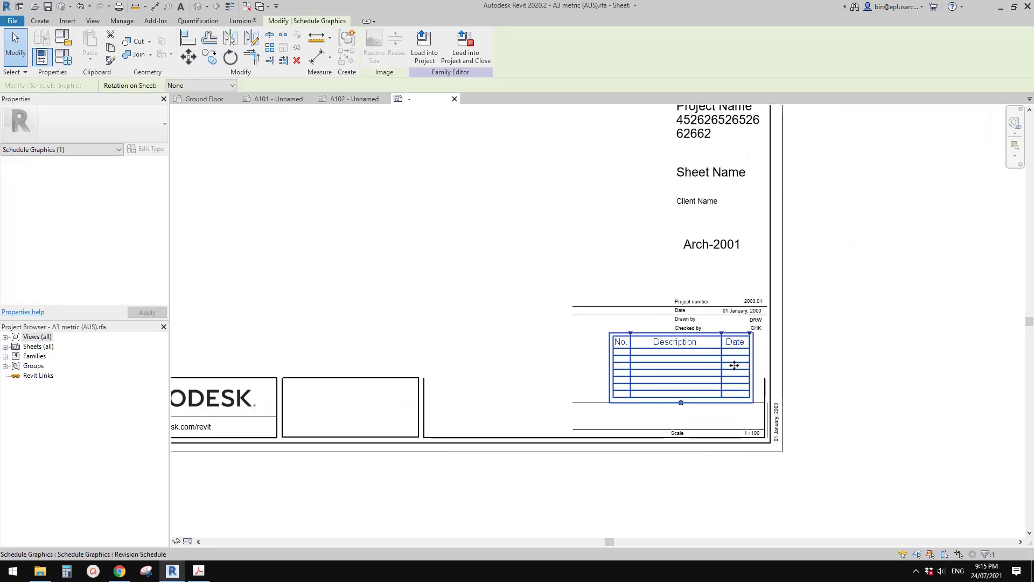
left_click_drag(710, 368, 473, 309)
middle_click_drag(473, 308, 531, 310)
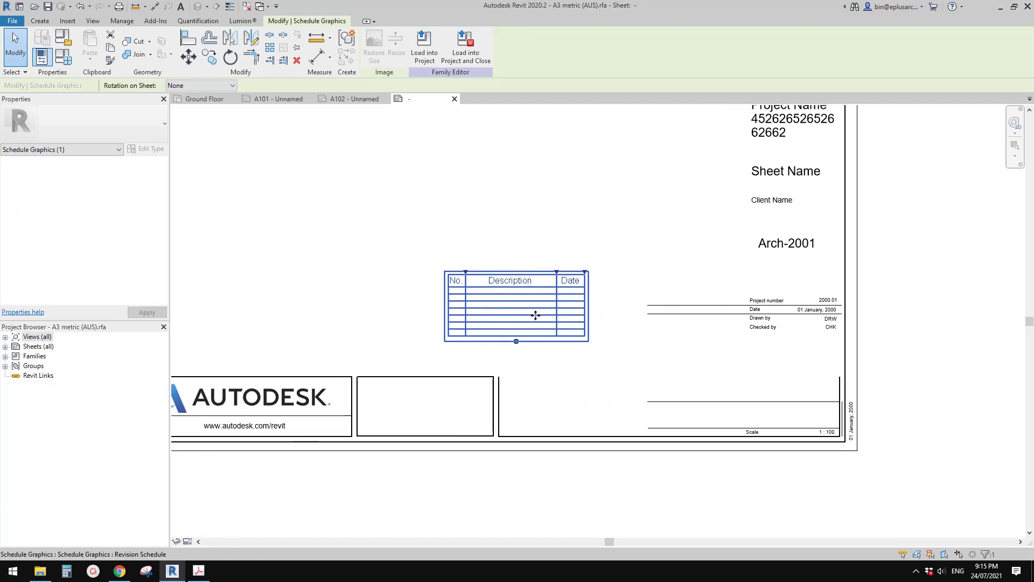
scroll(534, 316, "down", 2)
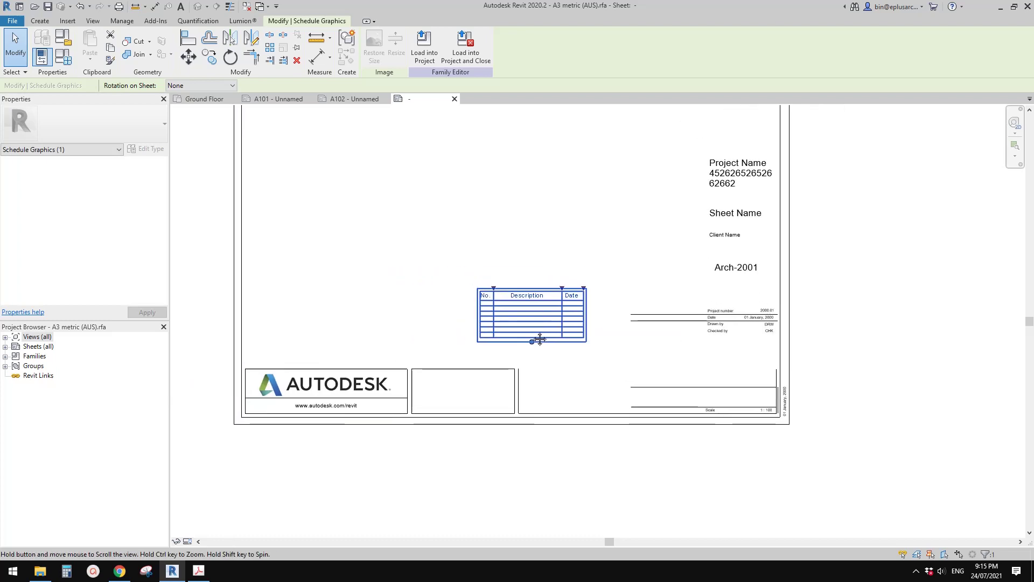
middle_click_drag(617, 345, 583, 350)
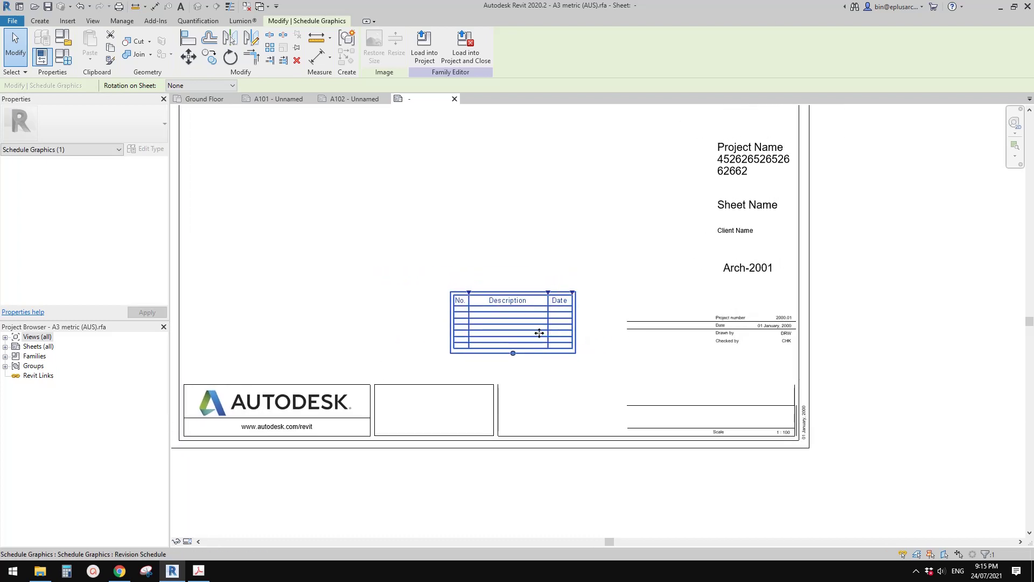
left_click_drag(525, 325, 744, 386)
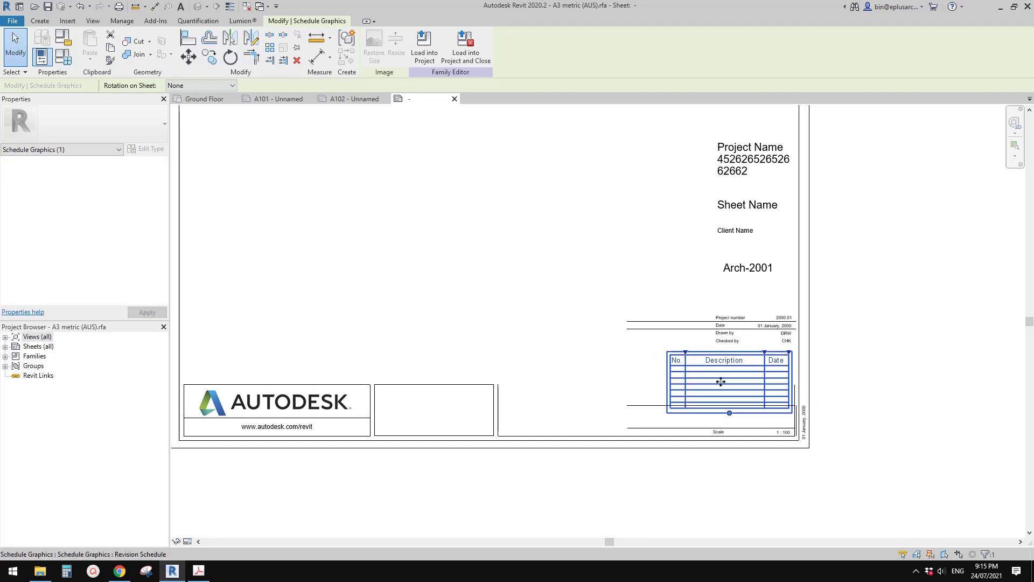
Settle the revision table in the lower-right corner just above the Scale row
middle_click_drag(695, 381, 672, 351)
scroll(596, 367, "down", 1)
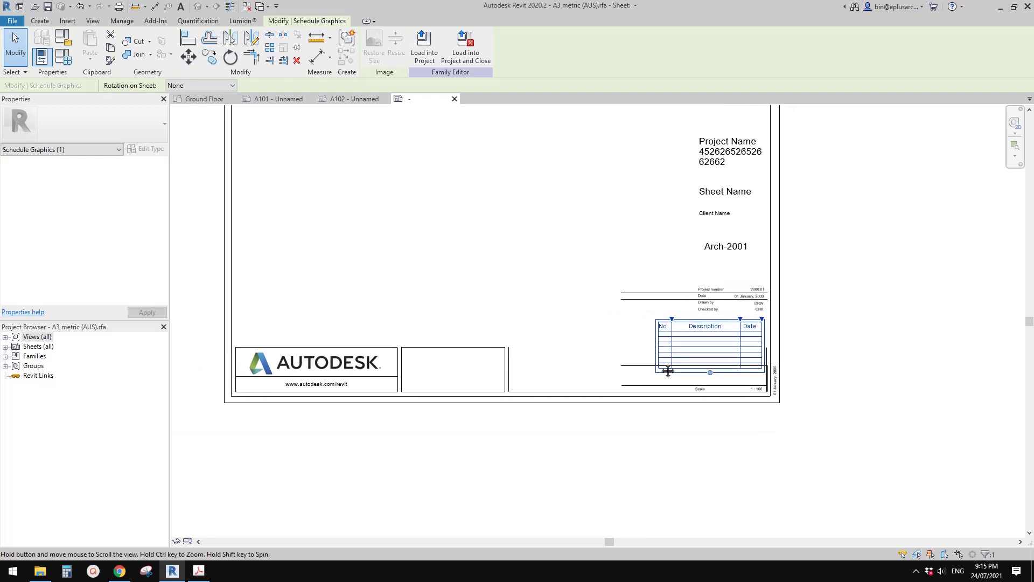
middle_click_drag(596, 368, 659, 373)
key("Escape")
left_click_drag(737, 342, 518, 285)
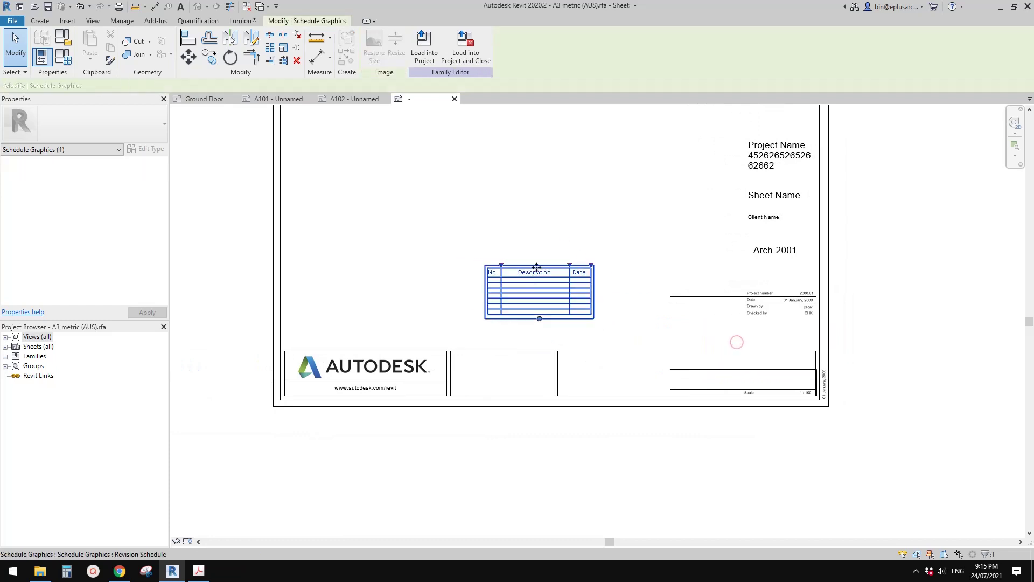
middle_click_drag(532, 277, 520, 291)
left_click(524, 263)
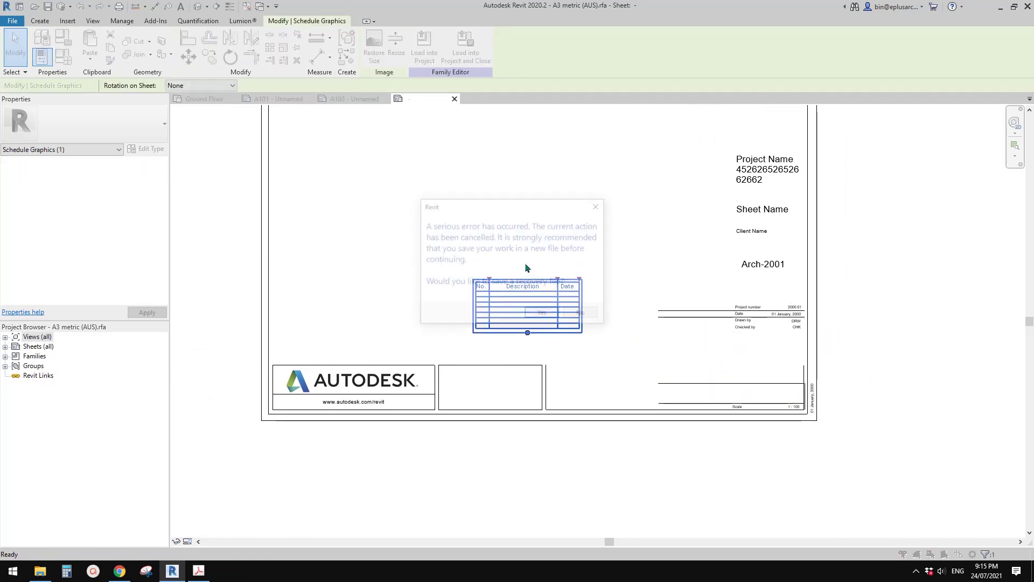
left_click(572, 311)
middle_click_drag(566, 303, 551, 313)
left_click_drag(551, 314, 762, 383)
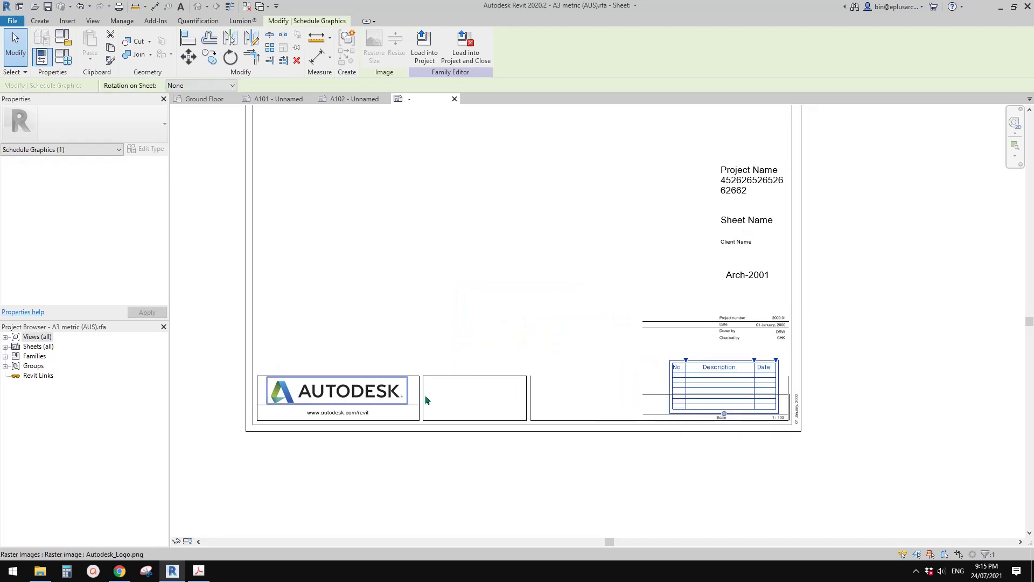
middle_click_drag(473, 283, 493, 289)
middle_click_drag(675, 245, 666, 304)
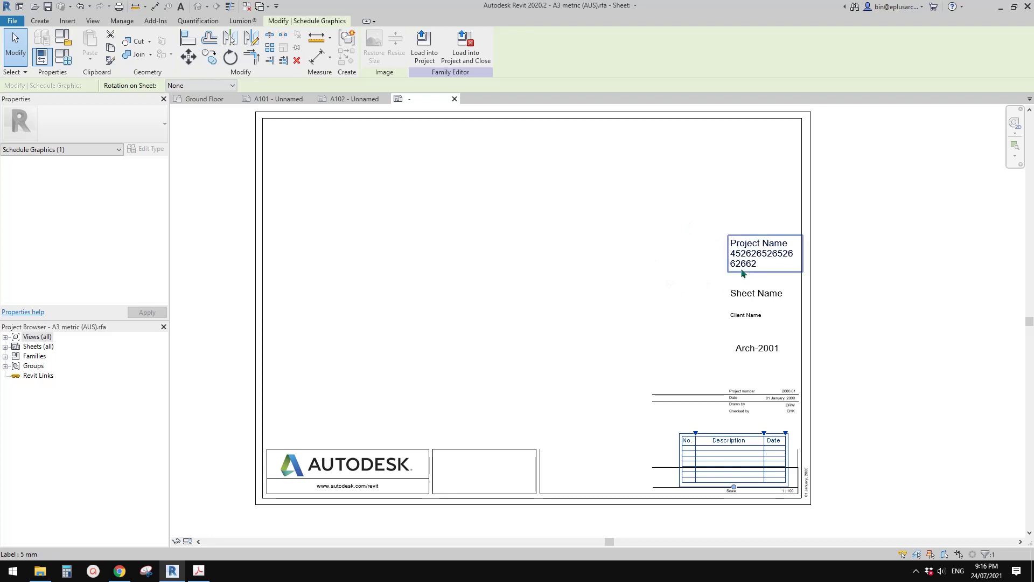
scroll(533, 410, "down", 1)
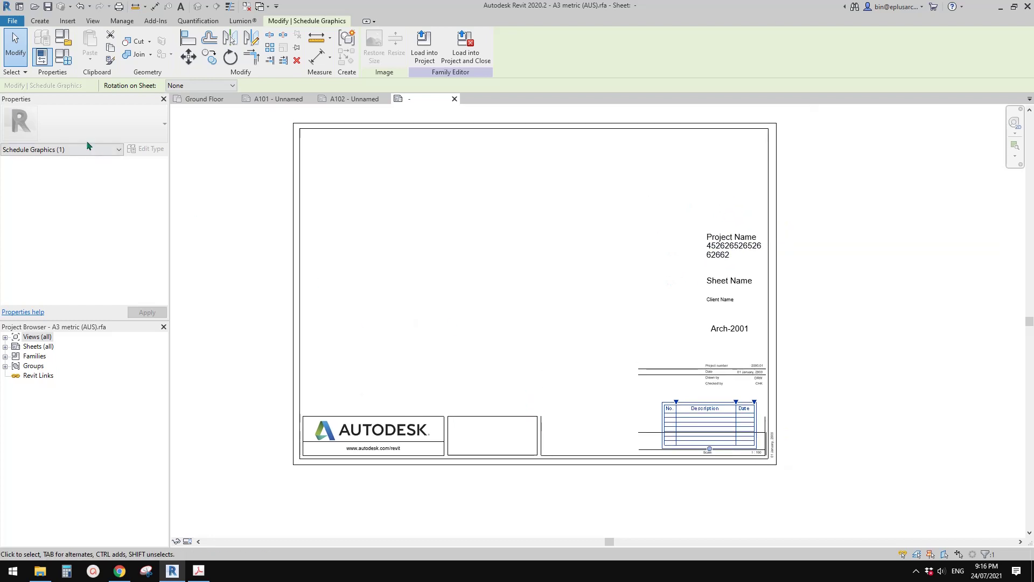
Save the family as 'sample titleblock' in the Desktop folder via Save As > Family
left_click(12, 20)
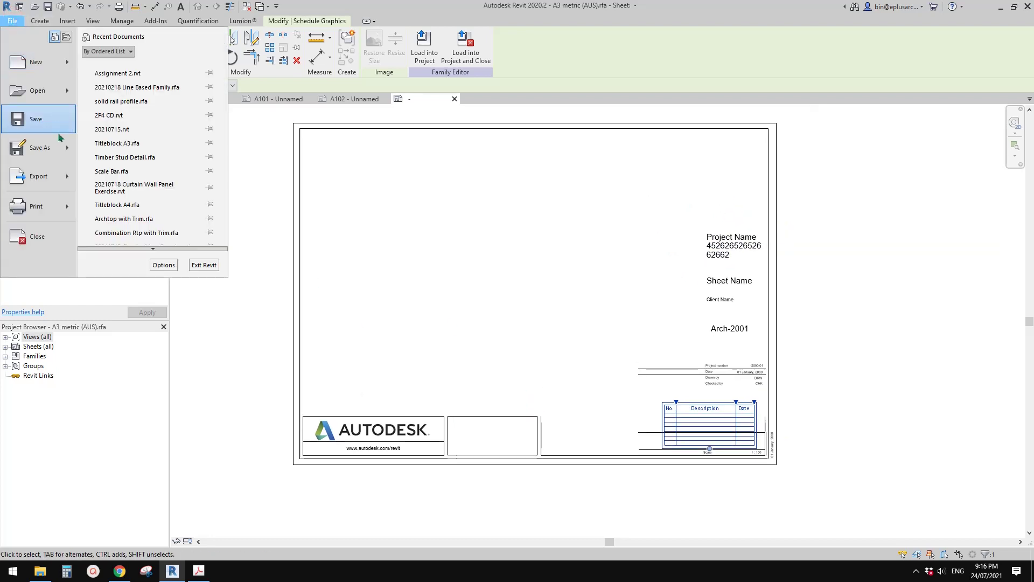
left_click(155, 142)
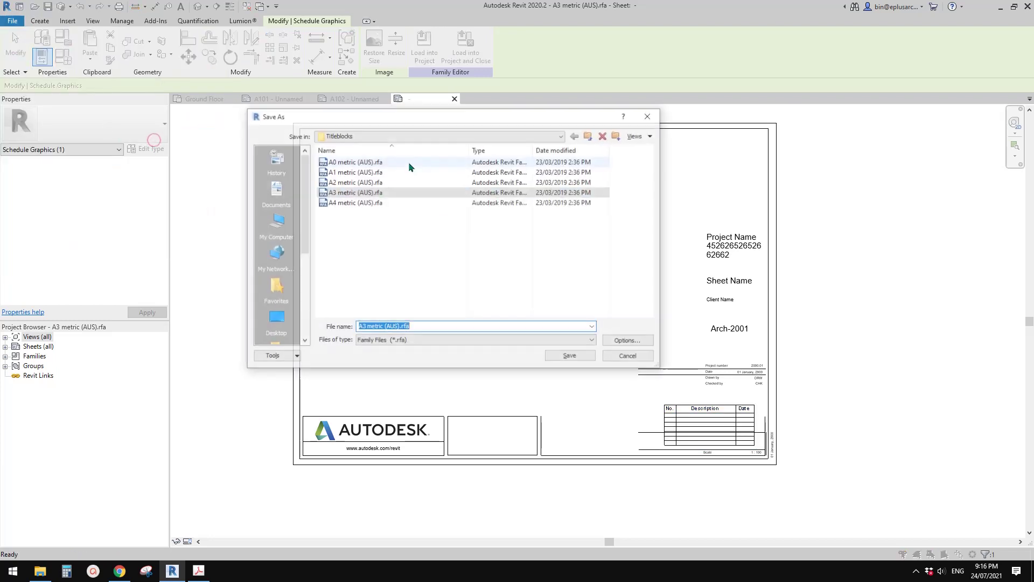
left_click(274, 320)
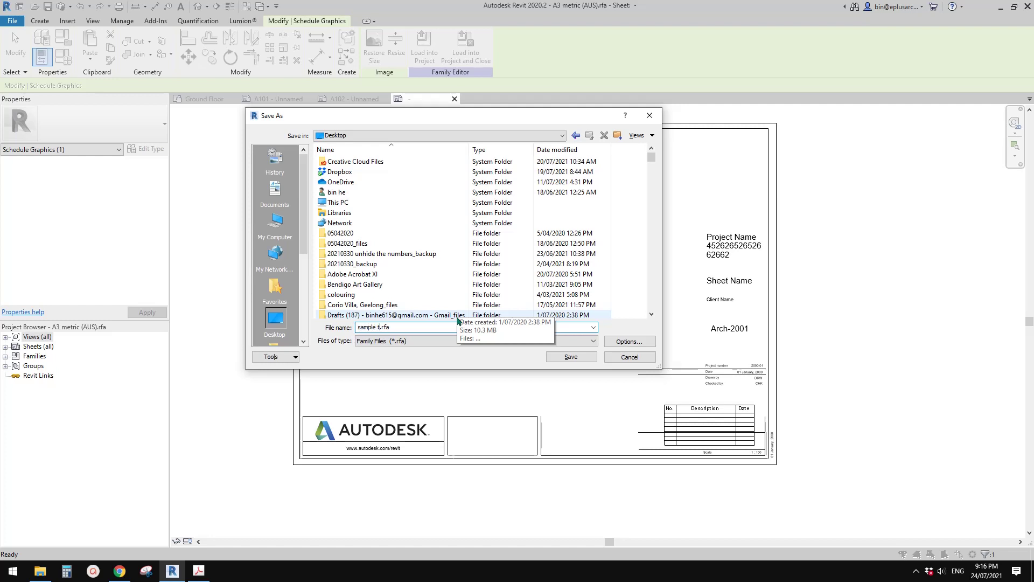
key("Return")
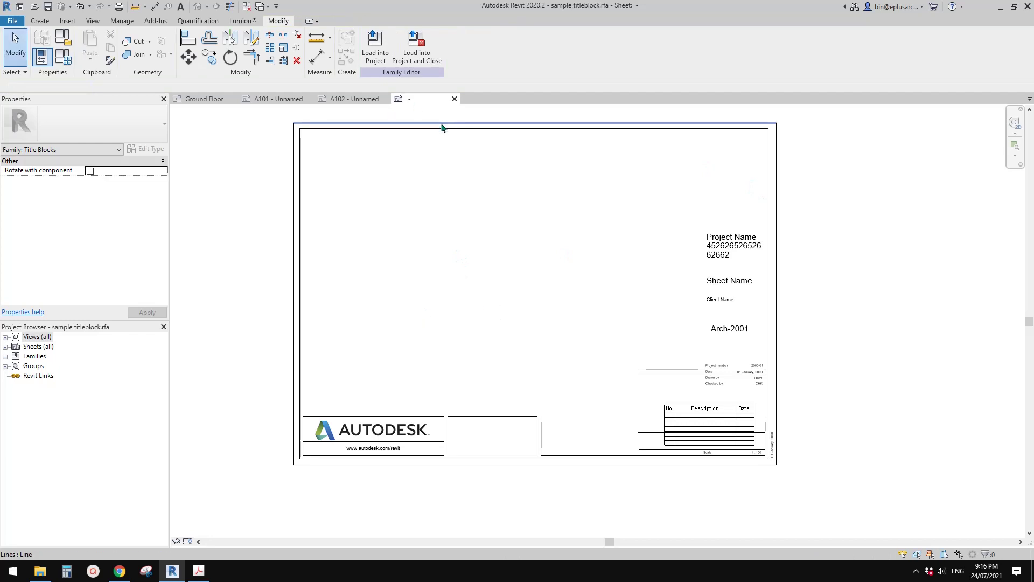
Load the title block into the project and open sheet A102
left_click(423, 64)
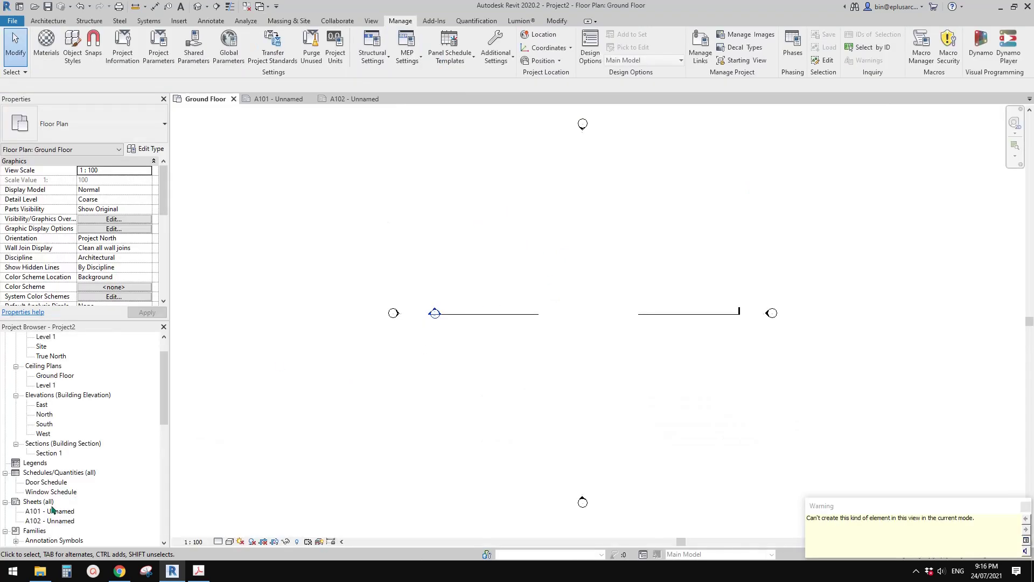
double_click(44, 522)
left_click(475, 399)
scroll(467, 406, "down", 3)
middle_click_drag(458, 415, 507, 435)
scroll(507, 435, "down", 1)
left_click(259, 258)
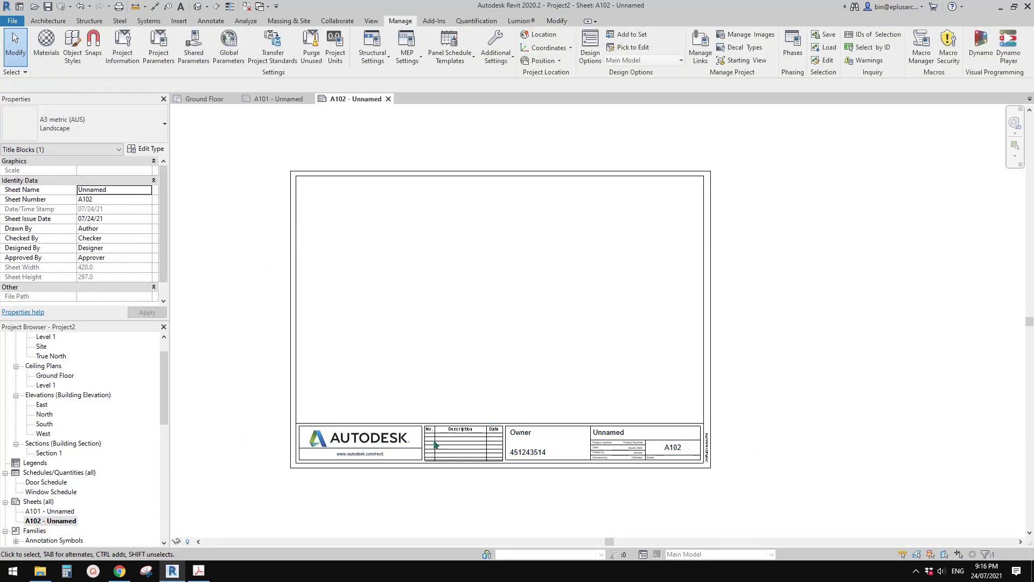
Switch A102's title block to sample titleblock : Landscape in the Type Selector
left_click(435, 439)
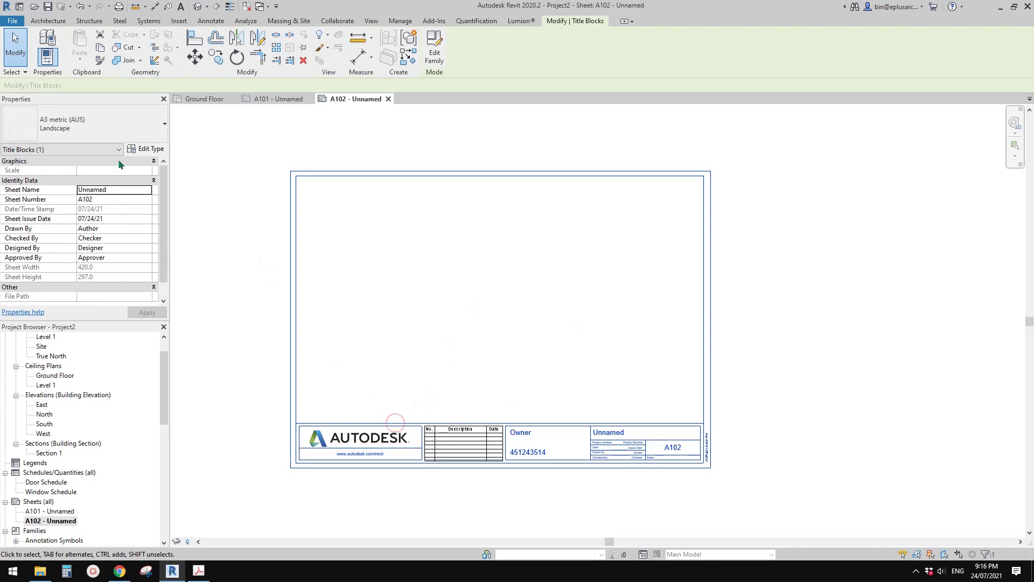
left_click(106, 126)
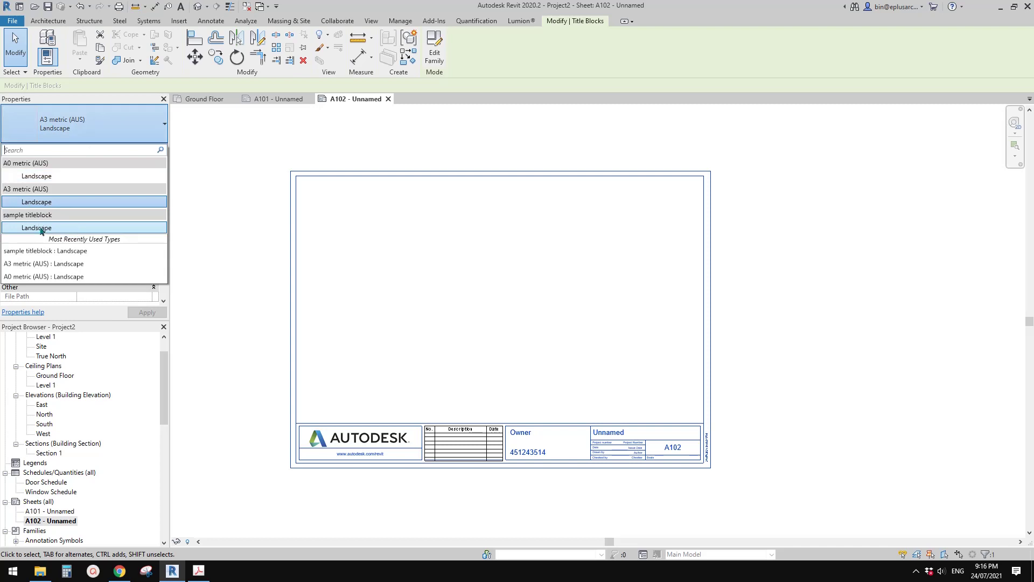
left_click(39, 230)
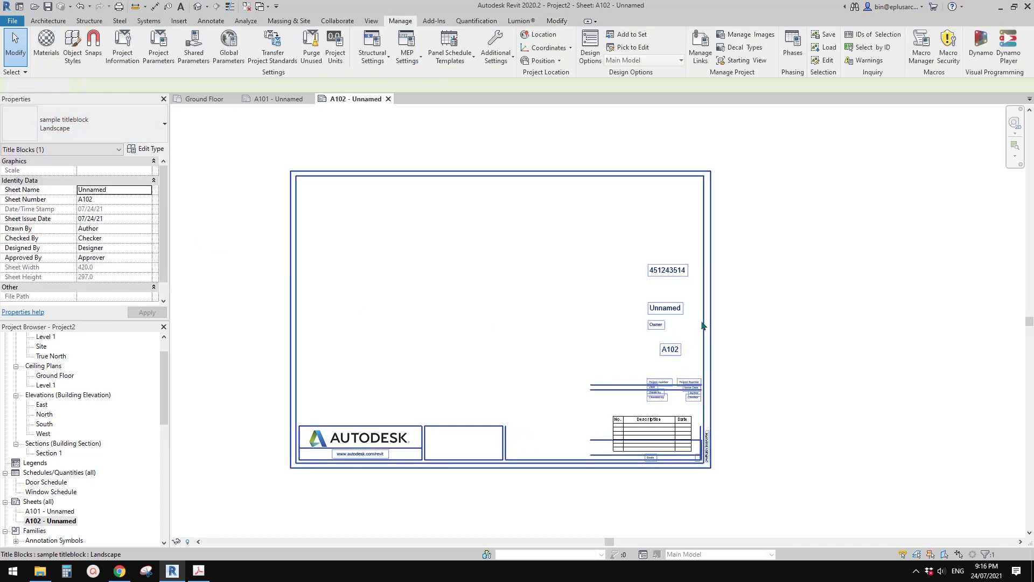
key("Escape")
scroll(709, 319, "up", 1)
scroll(361, 356, "down", 3)
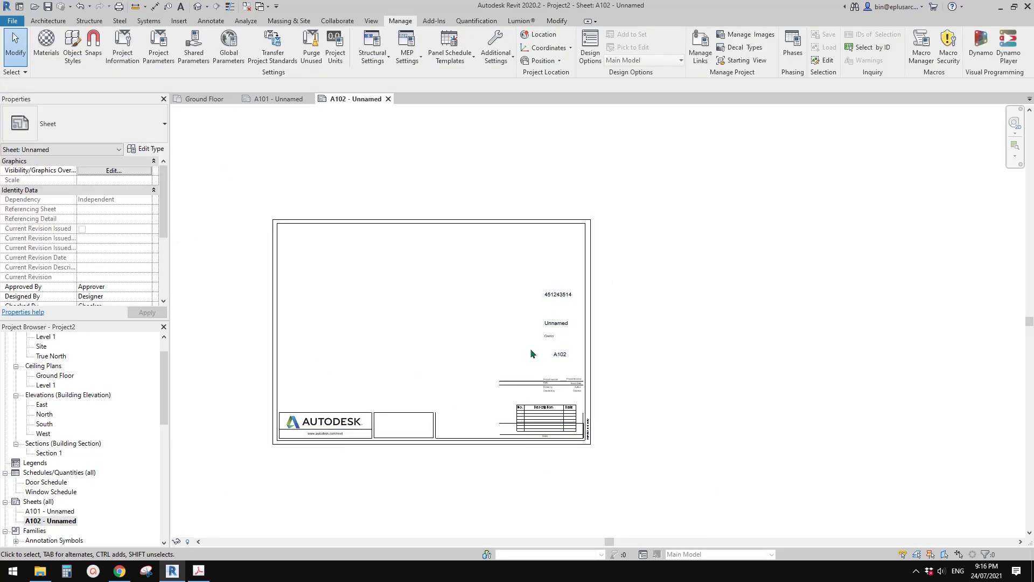
scroll(555, 258, "up", 1)
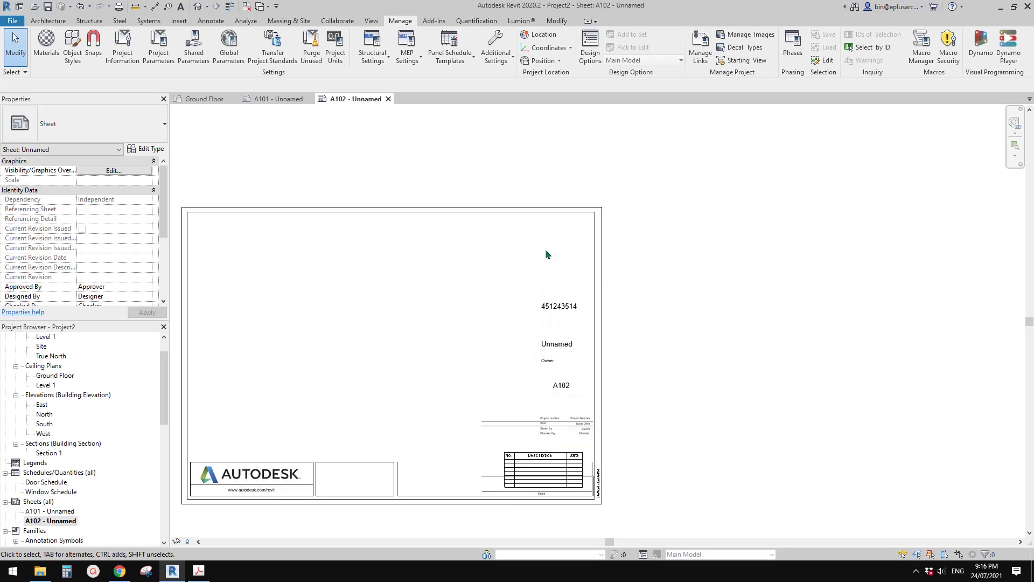
scroll(555, 255, "down", 1)
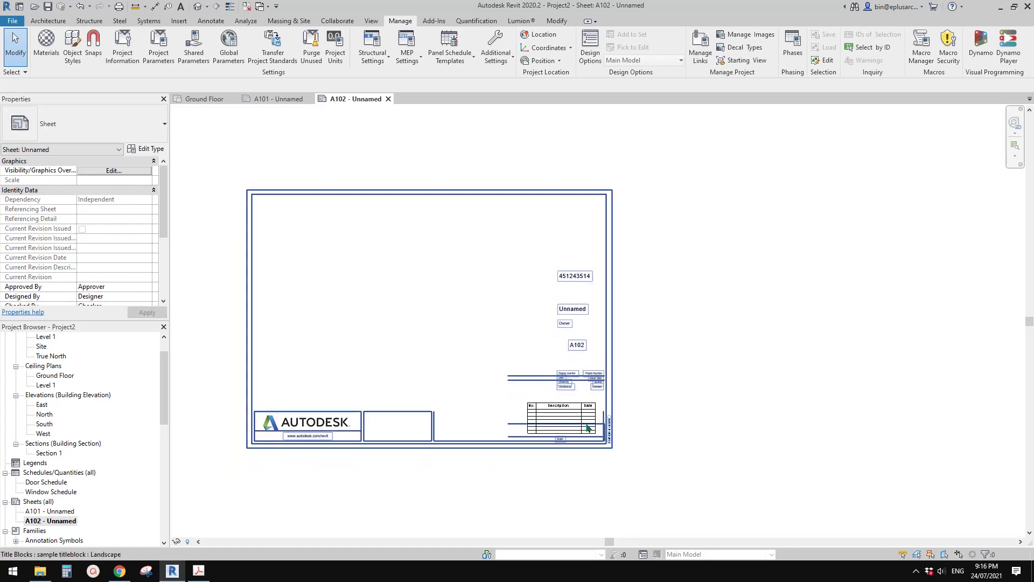
scroll(591, 427, "up", 2)
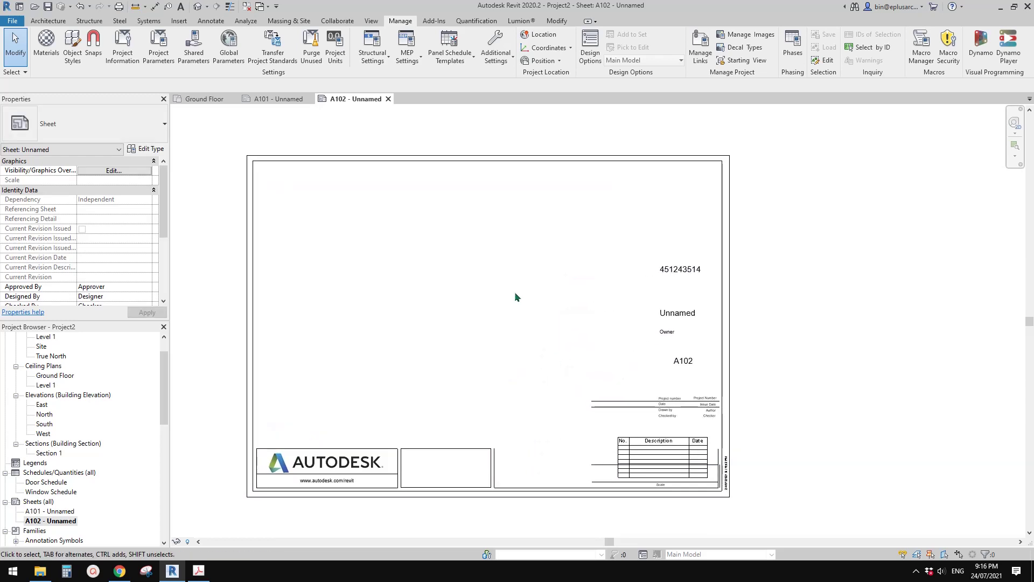
scroll(444, 271, "down", 1)
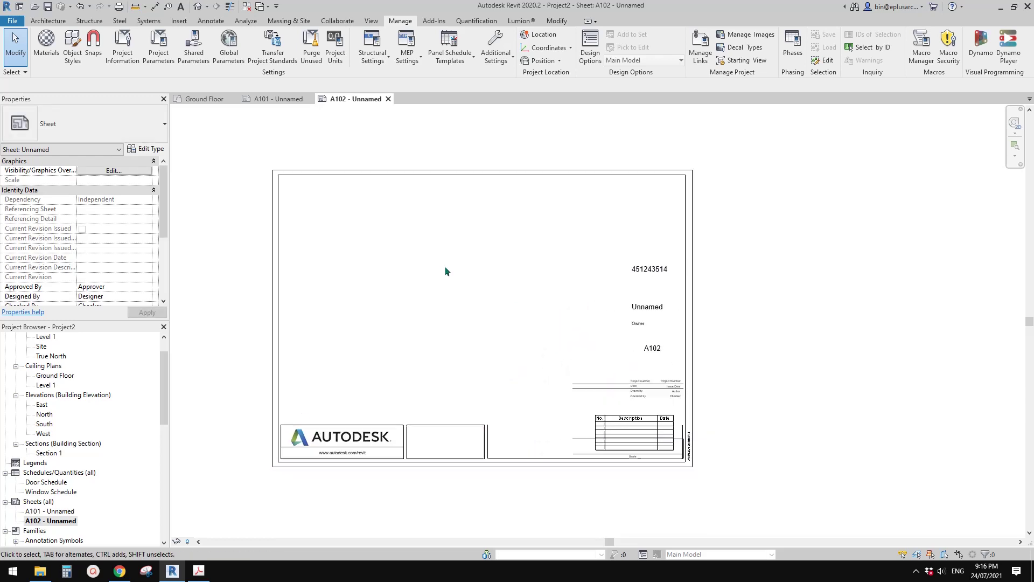
Close the A102 and A101 sheet tabs, leaving the Ground Floor plan open
left_click(388, 98)
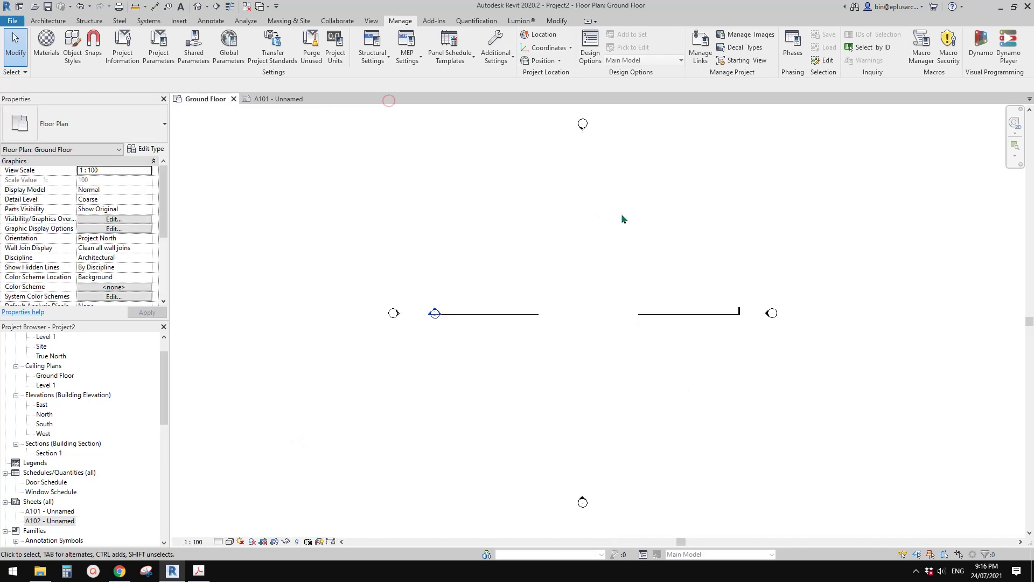
left_click(272, 99)
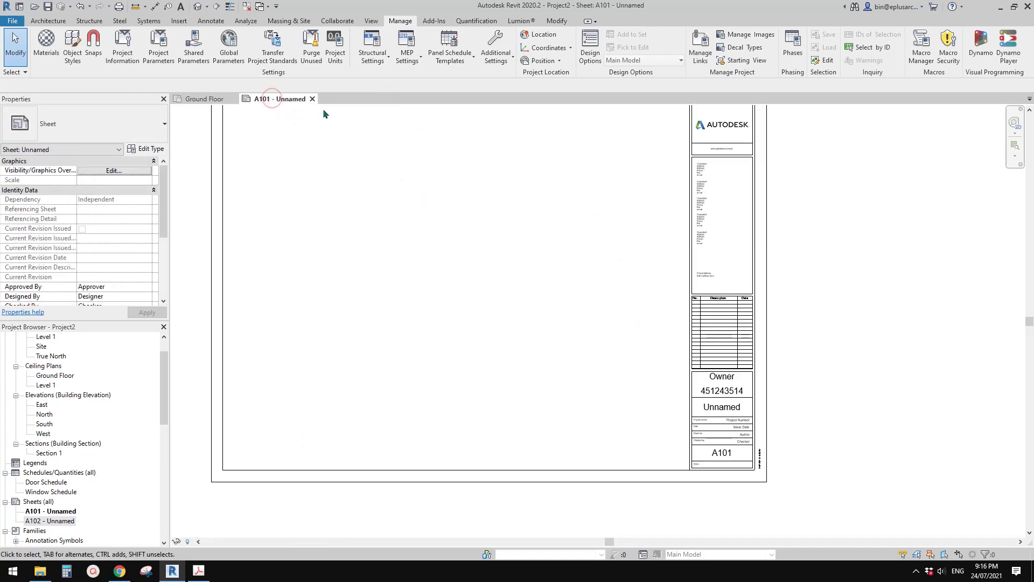
left_click(312, 100)
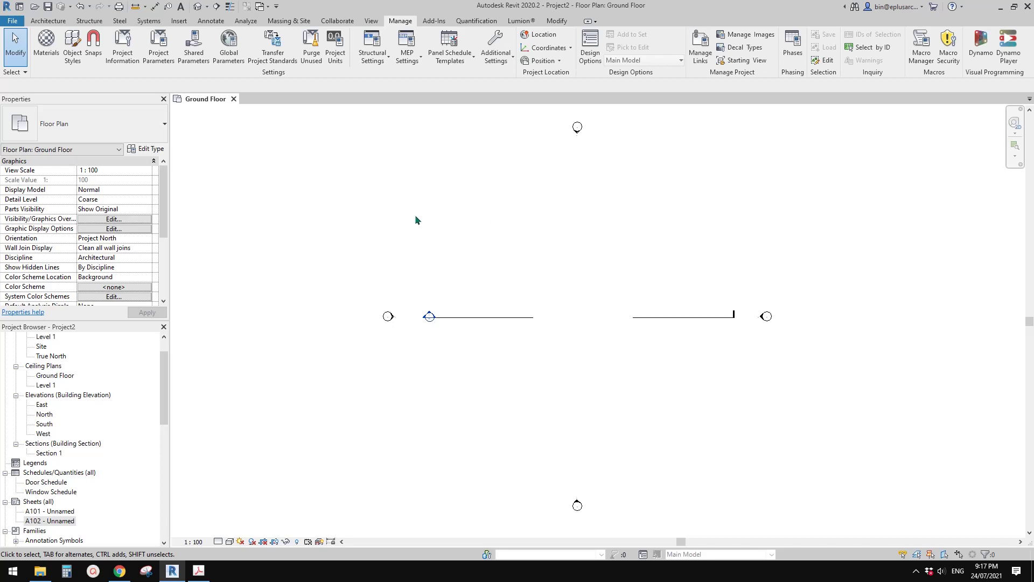
left_click(11, 21)
Create a new family from the Titleblocks template A3 metric.rft
mouse_move(70, 65)
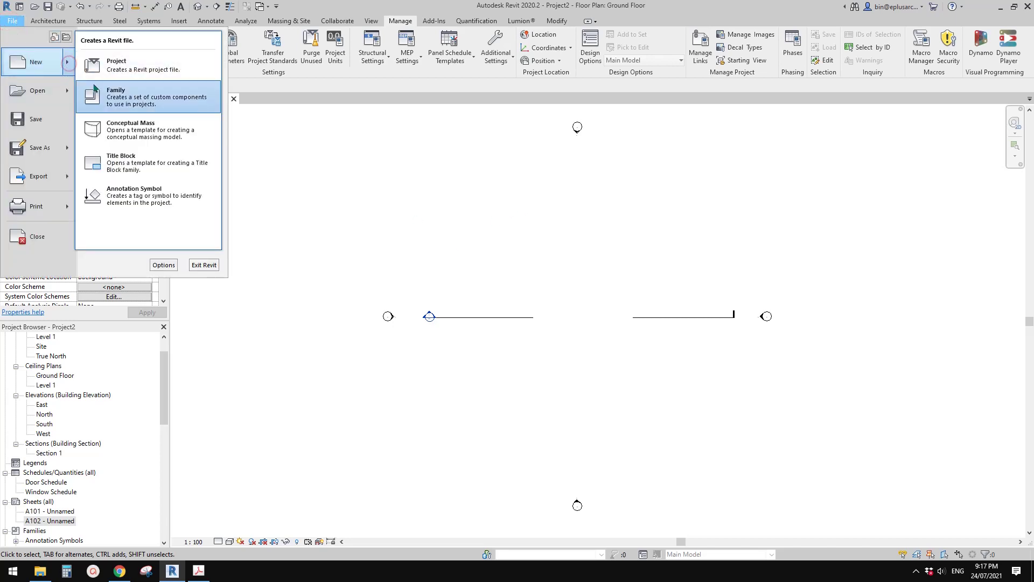
left_click(134, 97)
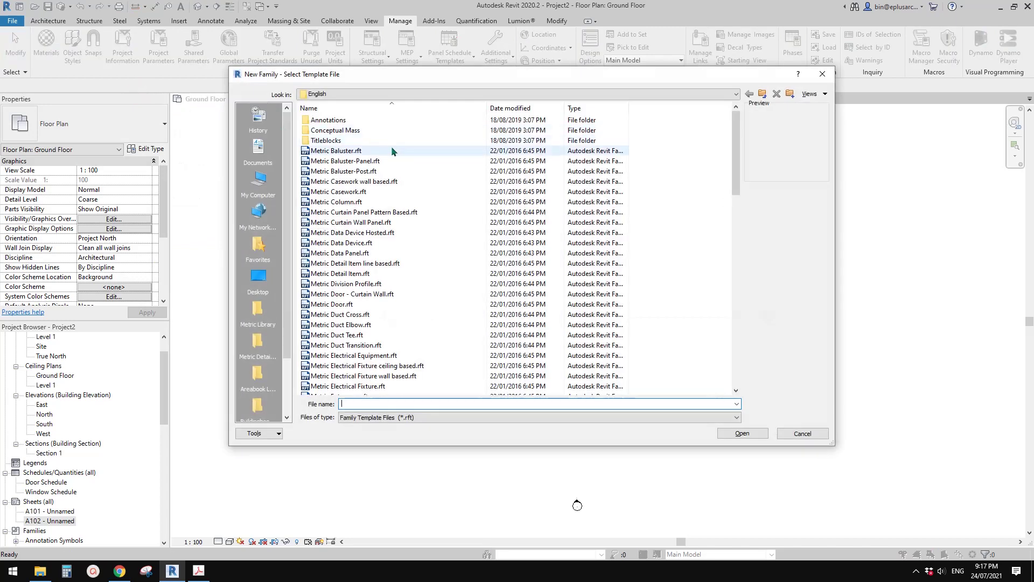
left_click(326, 142)
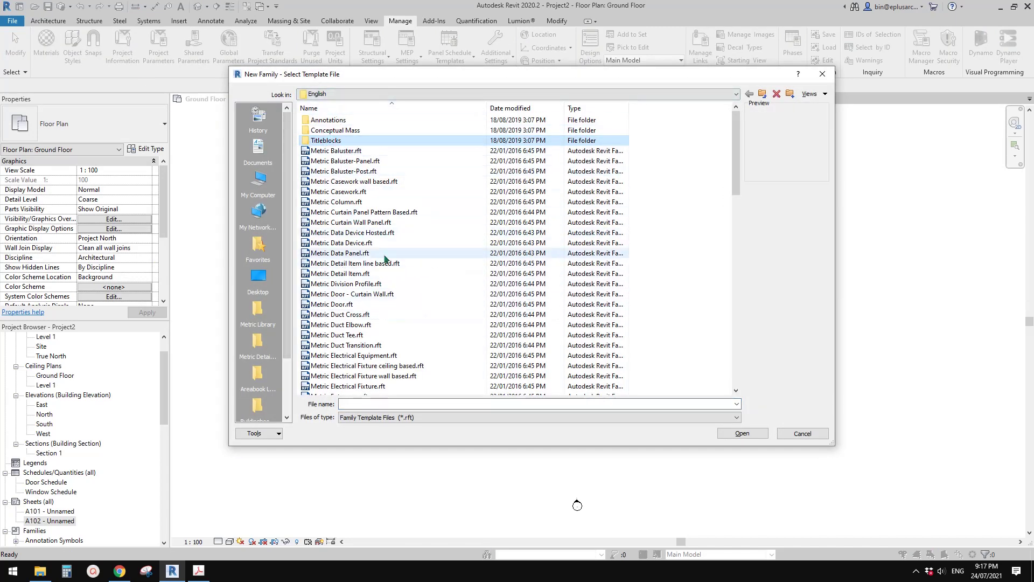
double_click(329, 142)
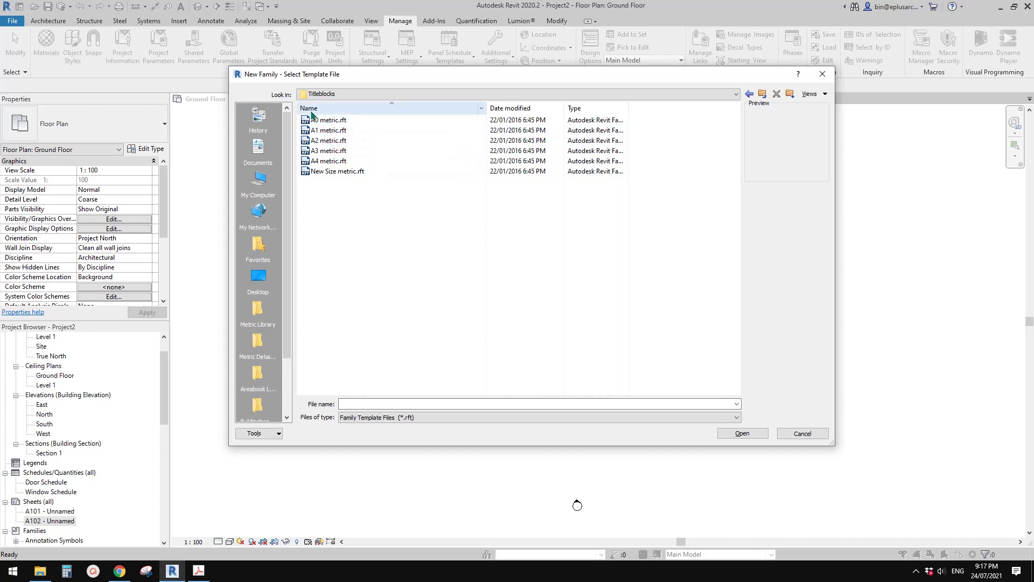
left_click(323, 151)
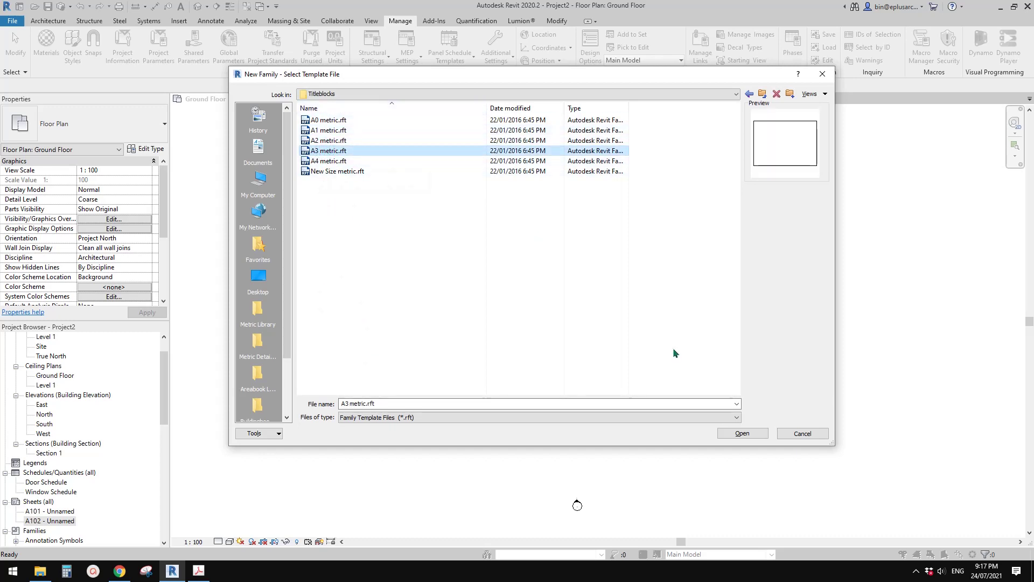
left_click(741, 434)
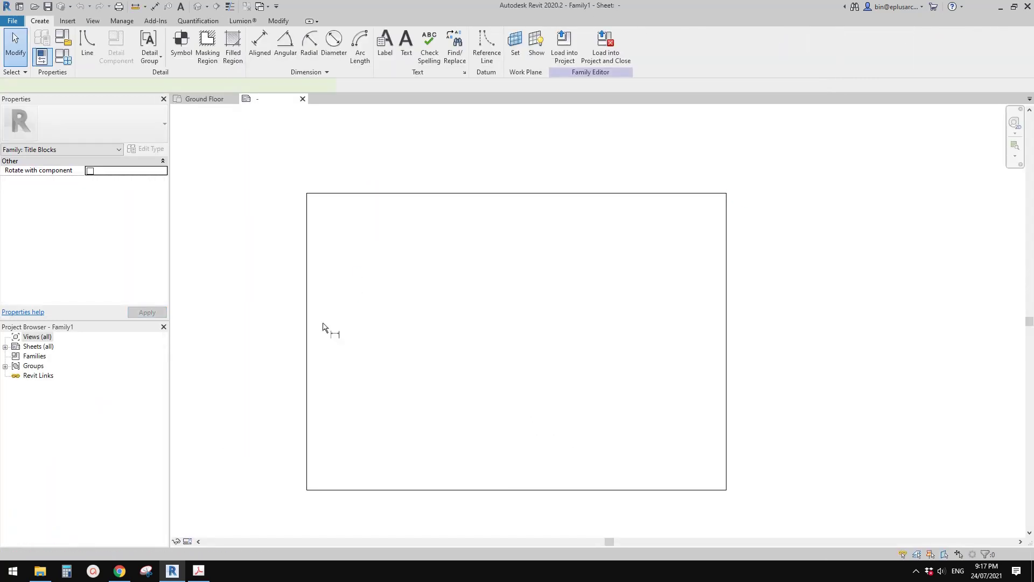
Use DI to place a 420.000 width dimension above the sheet and a height dimension to its left
key("d")
key("i")
left_click(307, 249)
left_click(726, 247)
left_click(634, 162)
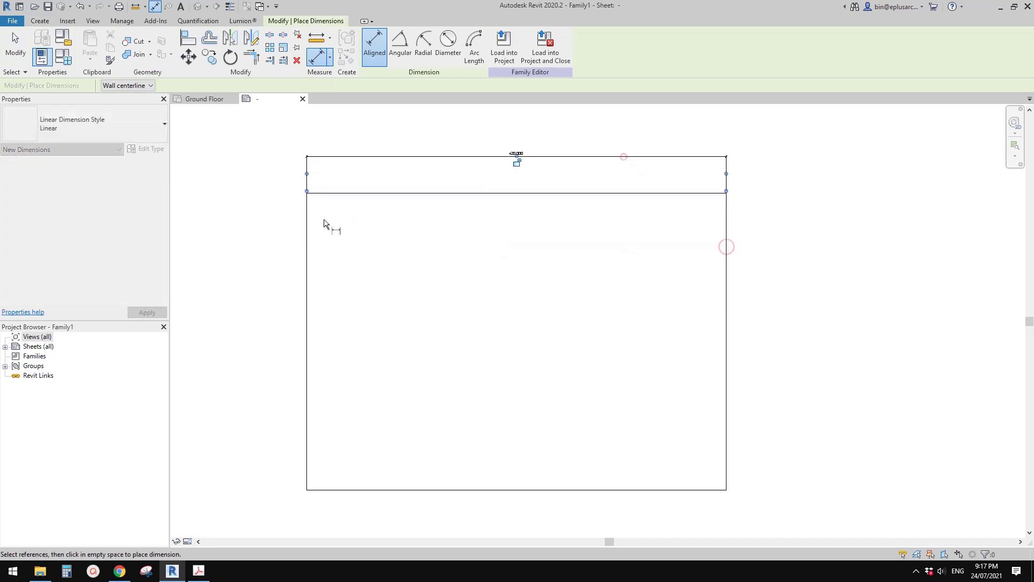
left_click(342, 193)
left_click(363, 490)
left_click(225, 458)
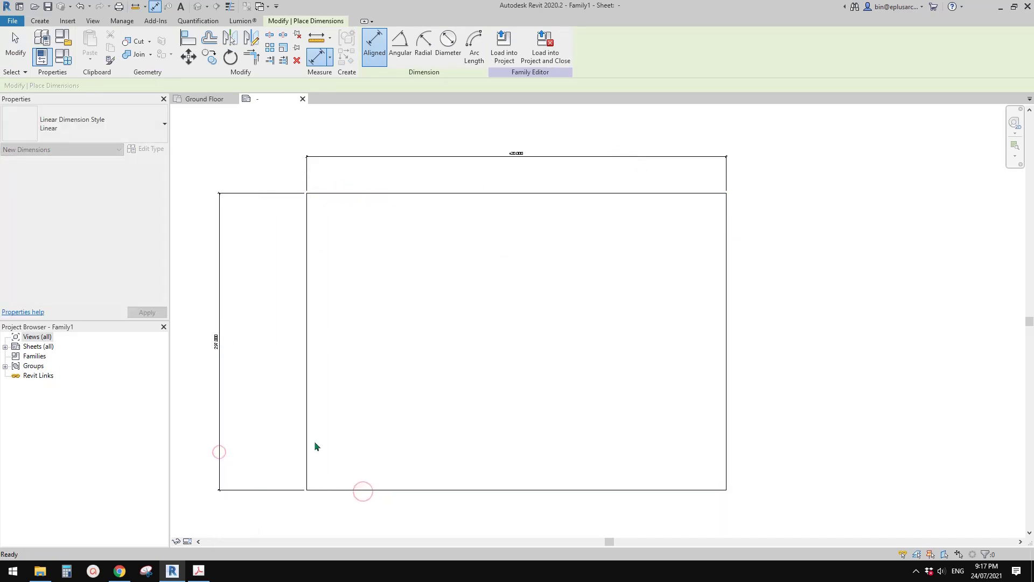
key("Escape")
key("Escape")
Pan and zoom to bring the whole dimensioned sheet into view
scroll(236, 307, "up", 3)
middle_click_drag(235, 307, 308, 355)
scroll(296, 348, "down", 3)
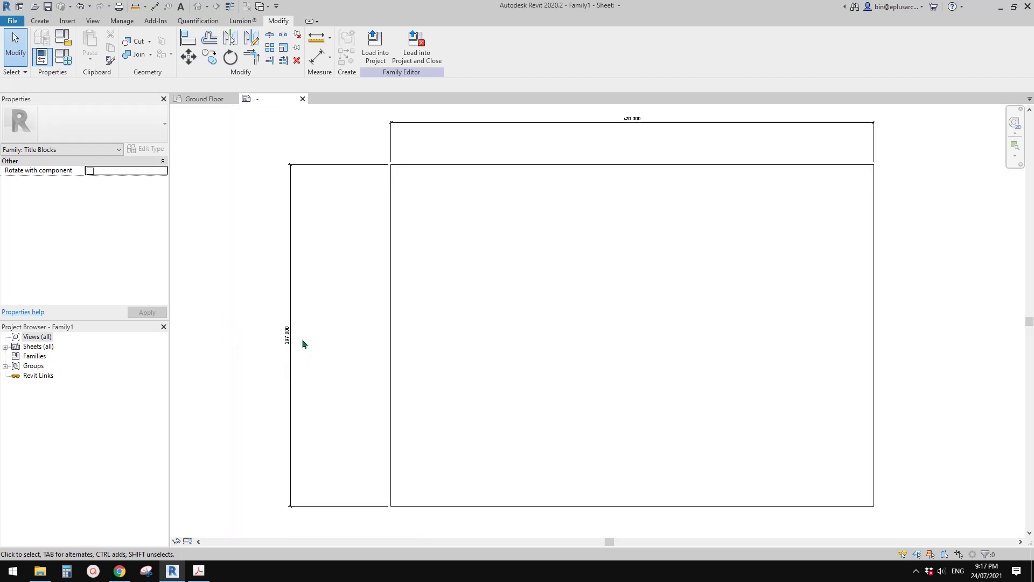
scroll(562, 164, "up", 5)
scroll(469, 245, "down", 5)
middle_click_drag(368, 300, 603, 224)
scroll(457, 343, "up", 4)
scroll(514, 293, "down", 7)
middle_click_drag(538, 265, 406, 319)
Select the 420.000 width dimension, dismiss the serious-error message, and re-center the view on the sheet
left_click_drag(472, 205, 442, 218)
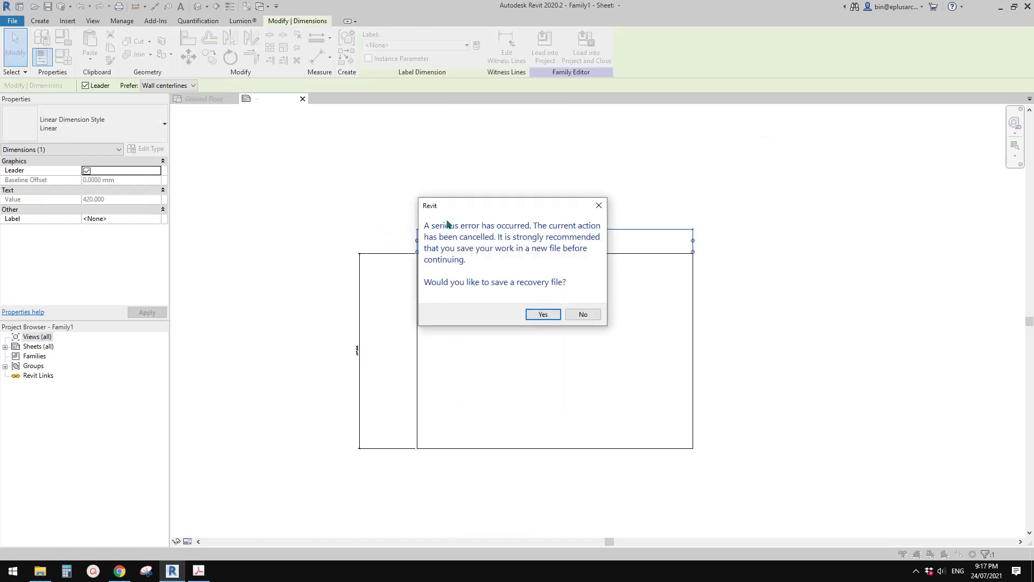
key("Escape")
key("Escape")
scroll(481, 227, "up", 3)
middle_click_drag(489, 244, 492, 222)
scroll(529, 234, "down", 1)
middle_click_drag(482, 176, 436, 188)
middle_click_drag(554, 268, 553, 230)
scroll(526, 271, "up", 2)
mouse_move(545, 284)
middle_mouse_down()
mouse_move(541, 271)
mouse_move(528, 275)
middle_mouse_up()
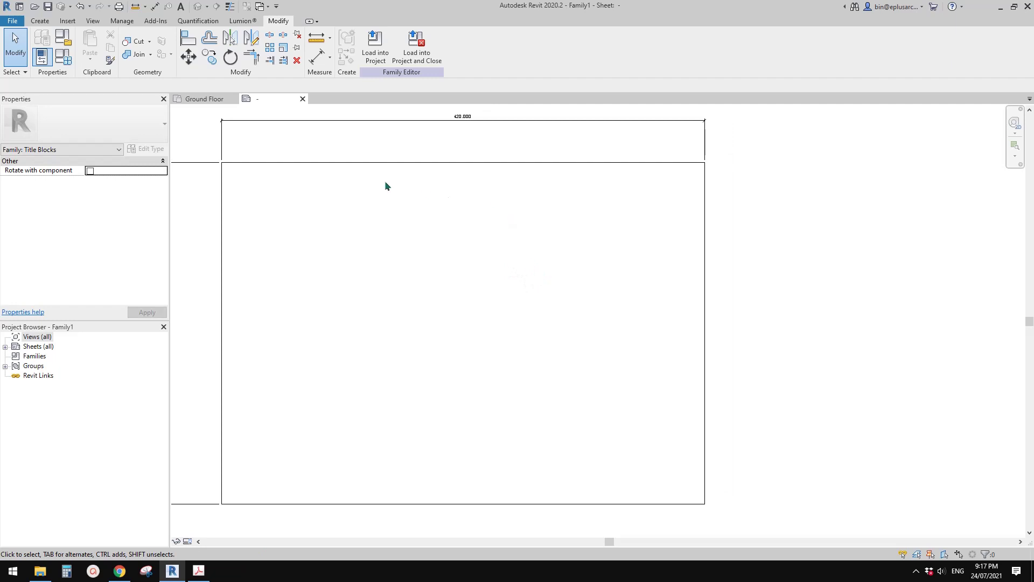
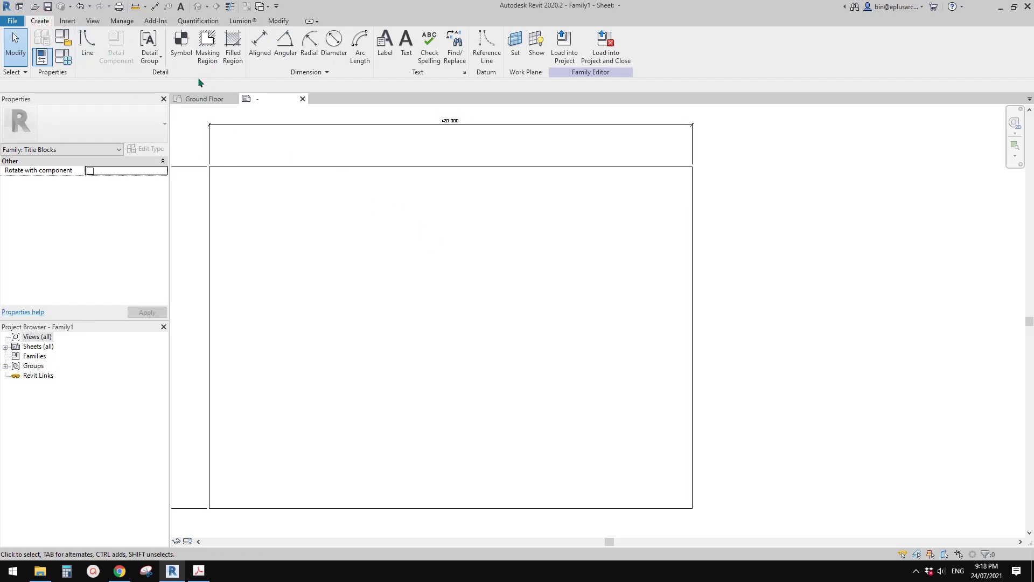
Start the Line tool and bring up the list of line subcategories
left_click(86, 49)
left_click(474, 51)
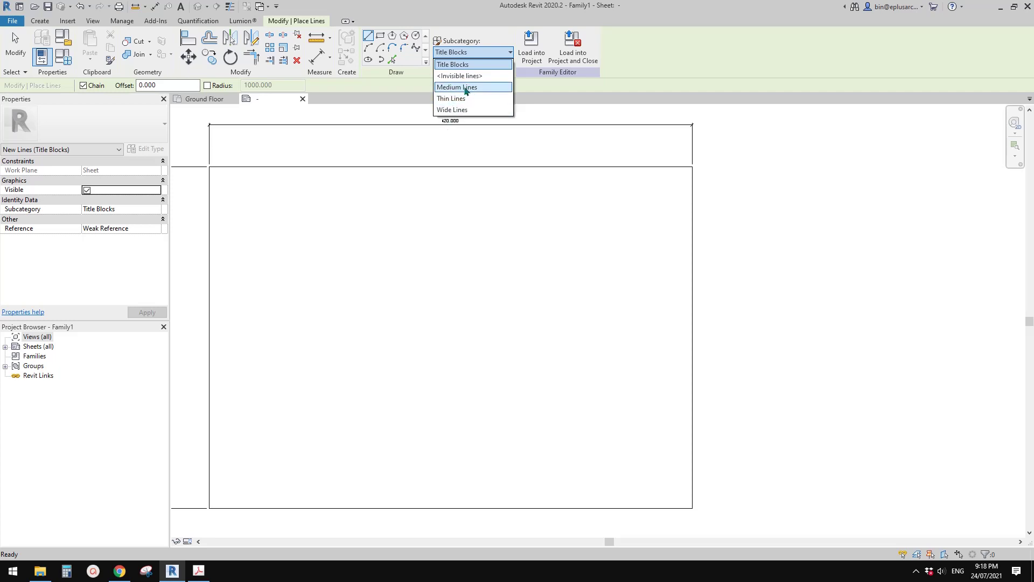
Draw a Medium Lines rectangle as the inner border inside the sheet frame
left_click(466, 88)
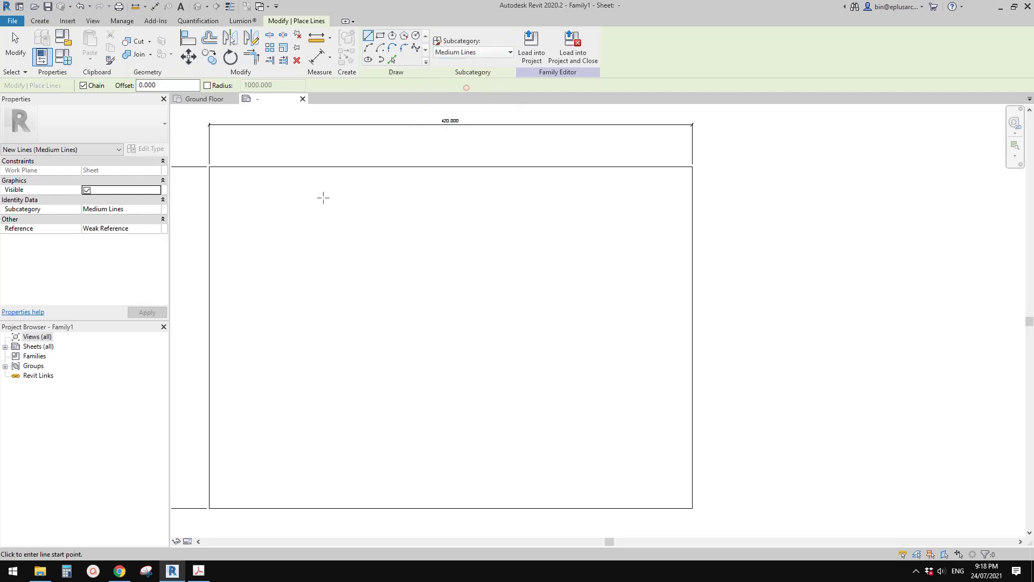
left_click(217, 174)
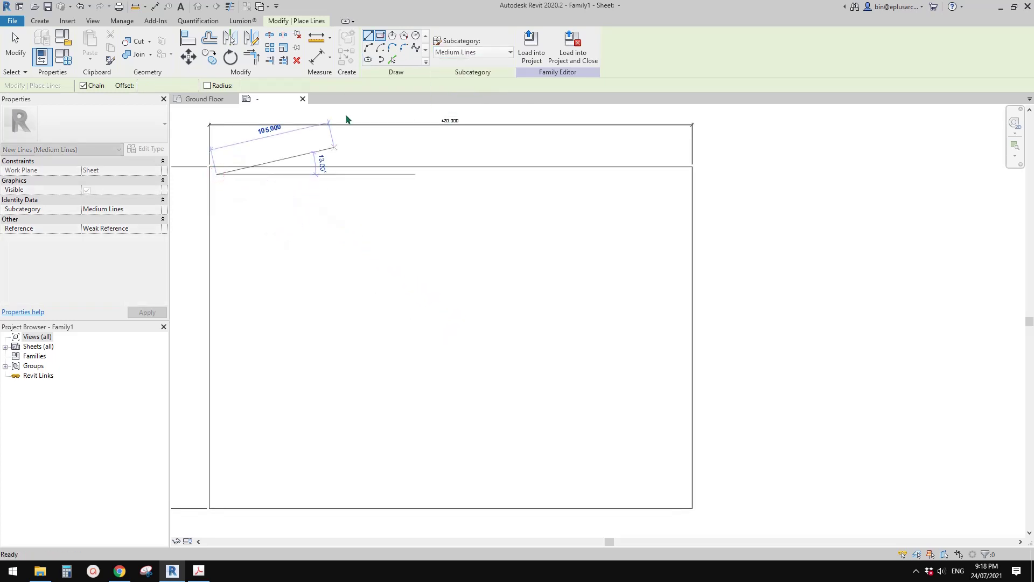
left_click(380, 35)
left_click(216, 174)
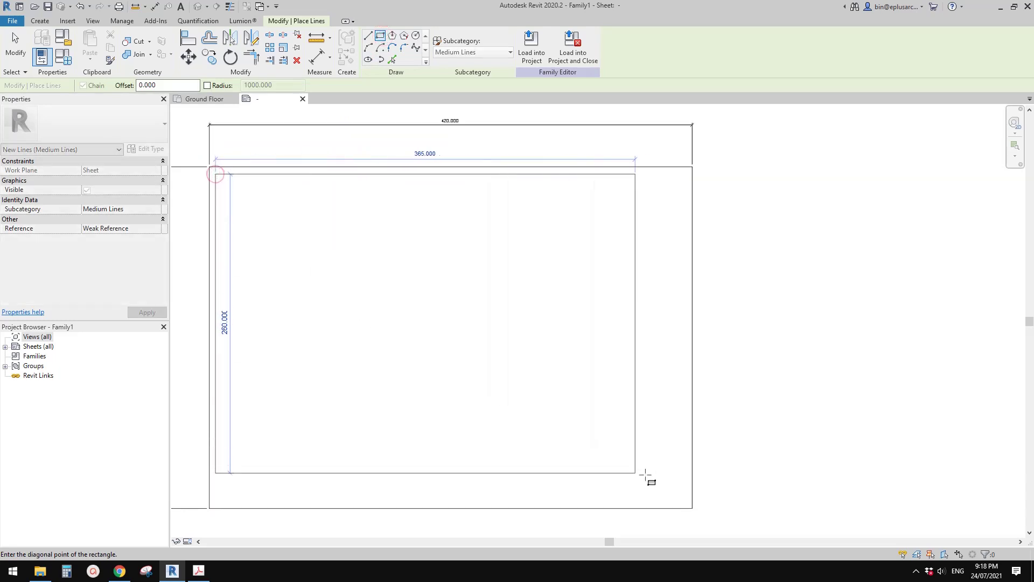
left_click(684, 500)
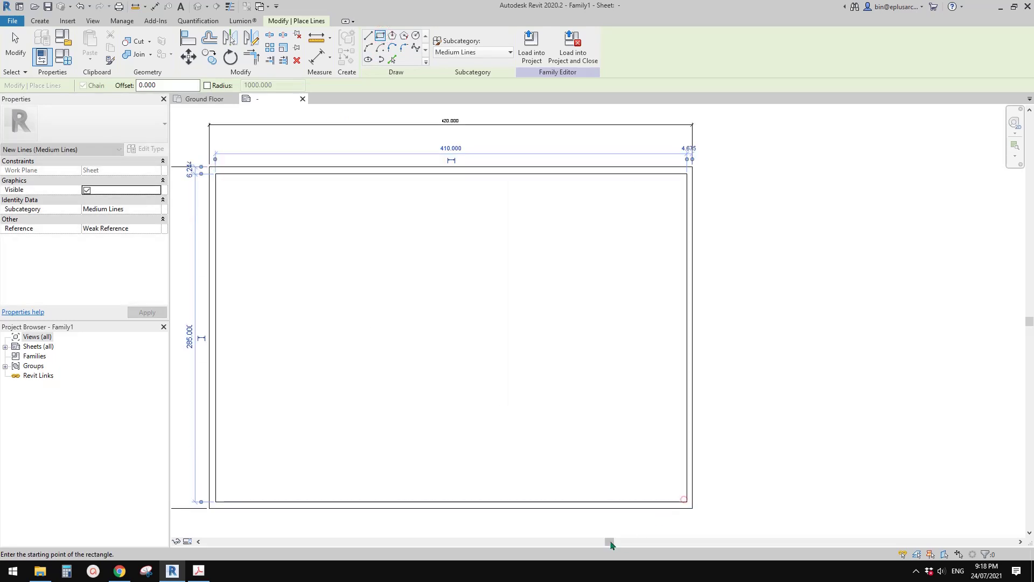
Add a vertical title-strip divider down to the bottom border and a line closing a top box
left_click(369, 37)
left_click(607, 174)
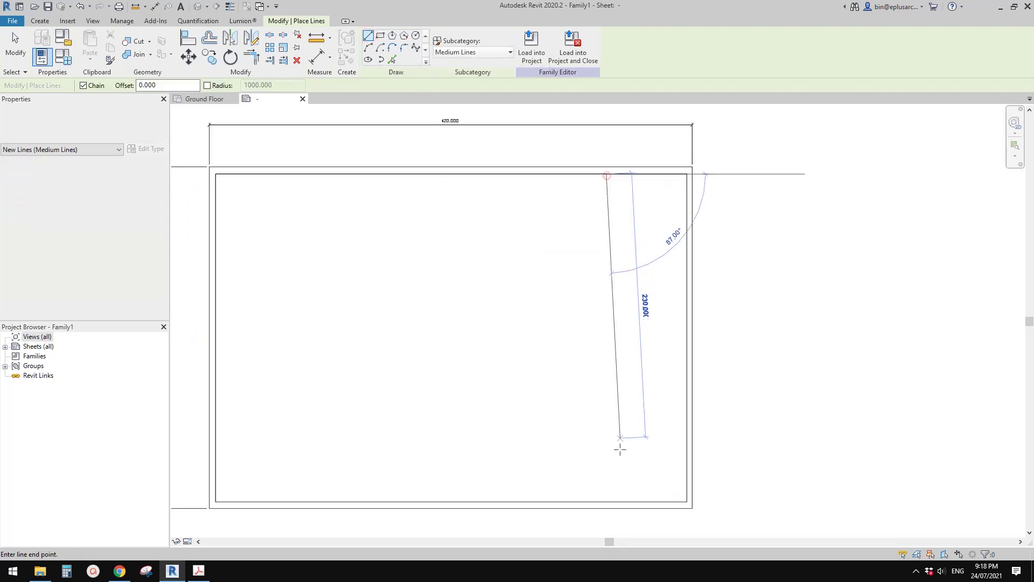
left_click(606, 501)
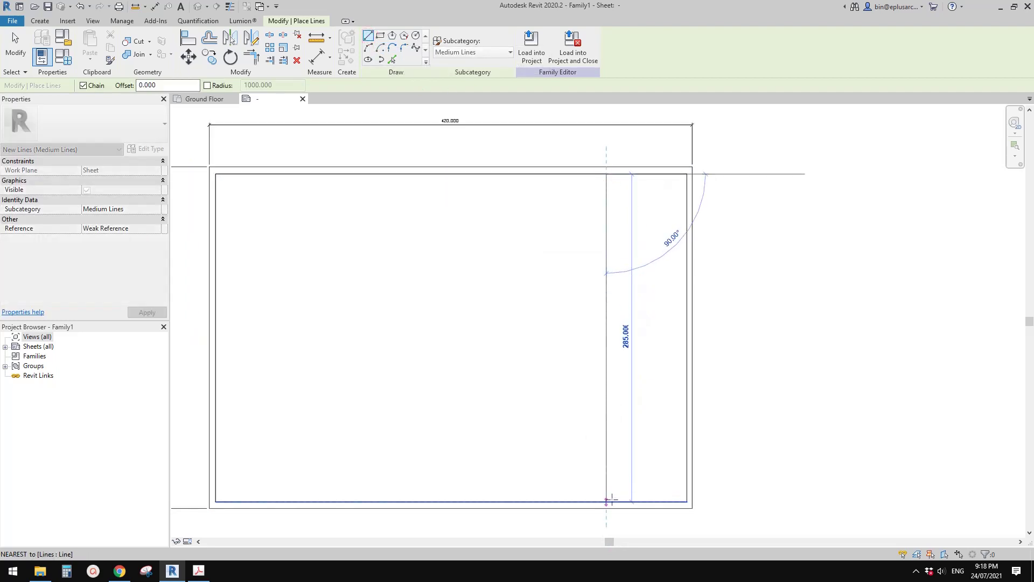
left_click(606, 238)
left_click(687, 238)
key("Escape")
Sketch the letter B's vertical stroke and its upper and lower loops in the top box
scroll(645, 204, "up", 2)
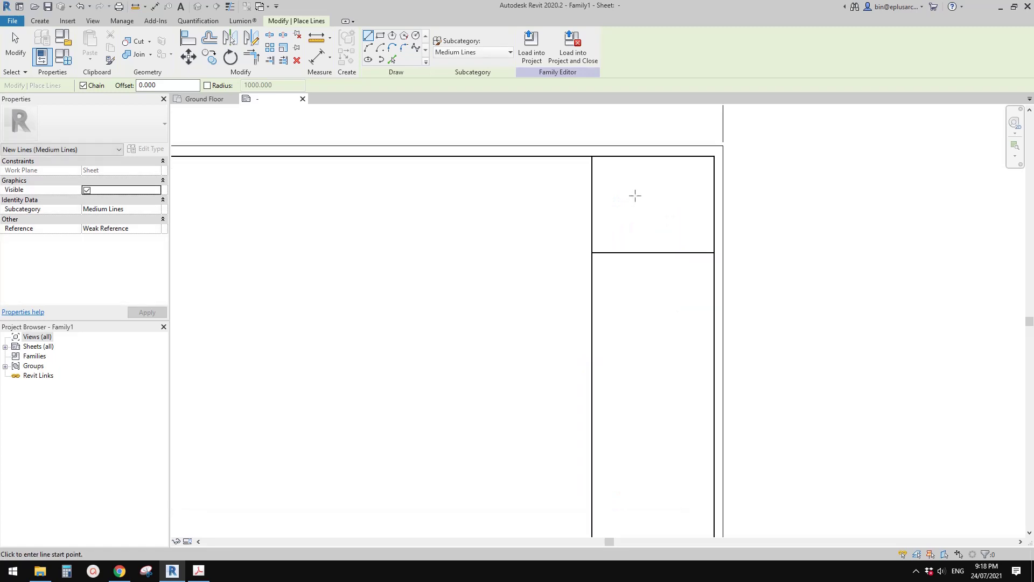
scroll(635, 196, "up", 3)
left_click(547, 212)
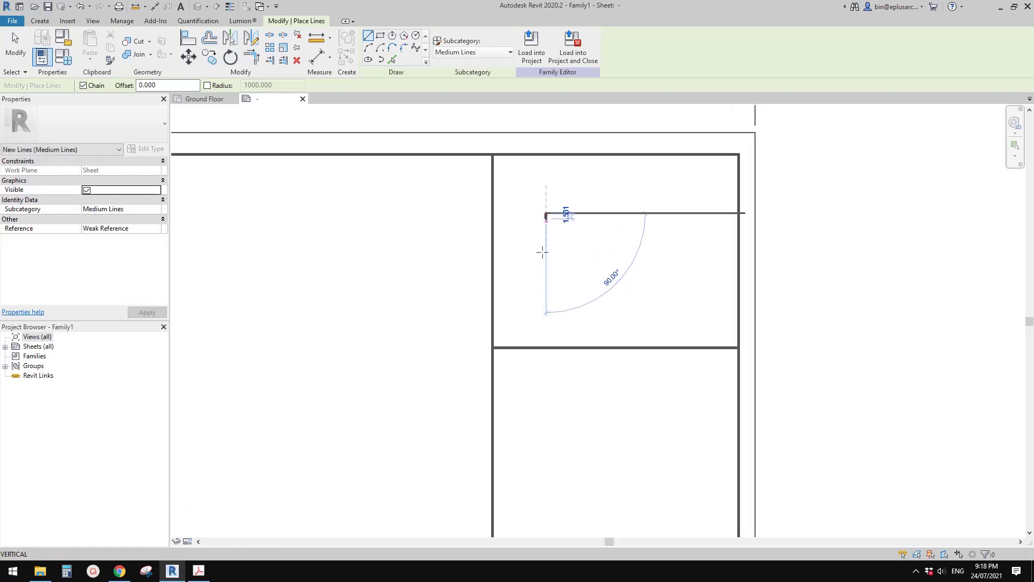
left_click(548, 296)
key("Escape")
left_click(561, 207)
left_click(595, 206)
left_click(593, 242)
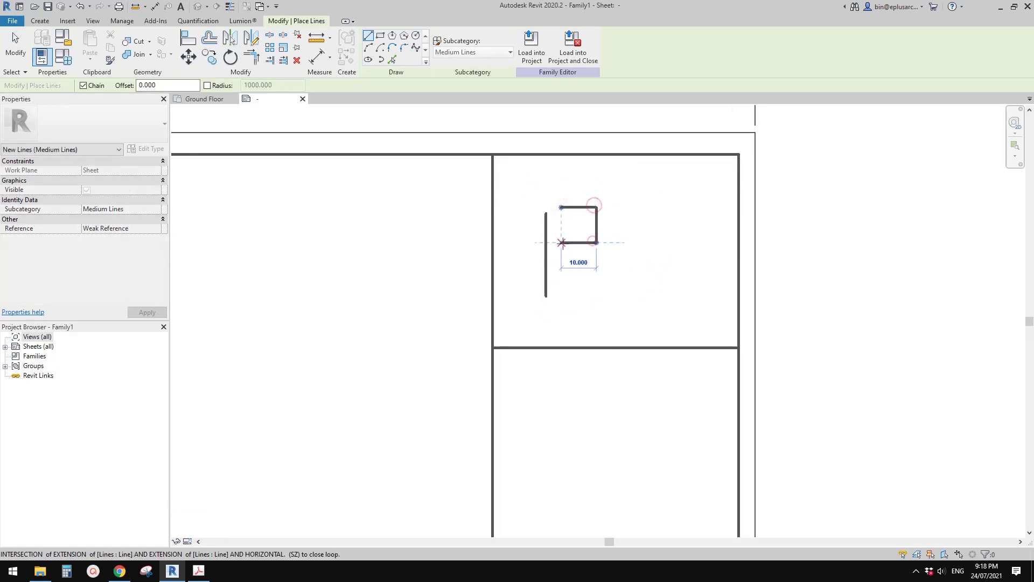
left_click(562, 243)
left_click(561, 243)
key("Escape")
left_click(591, 264)
left_click(590, 296)
left_click(564, 296)
key("Escape")
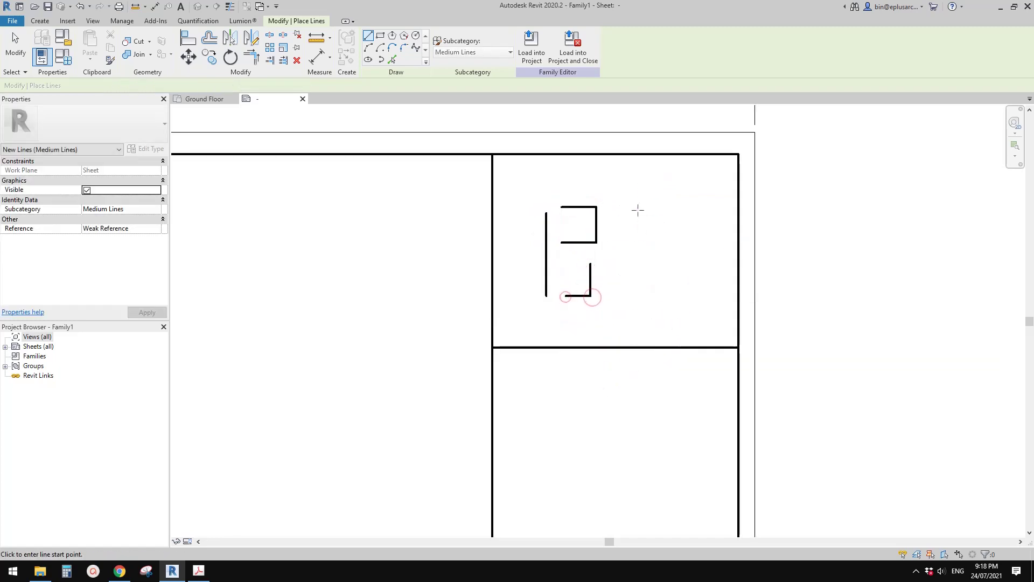
Draw the letter H's two strokes and crossbar, then add the B's middle bar
left_click(636, 209)
left_click(632, 292)
key("Escape")
left_click(674, 248)
left_click(645, 247)
key("Escape")
left_click(680, 207)
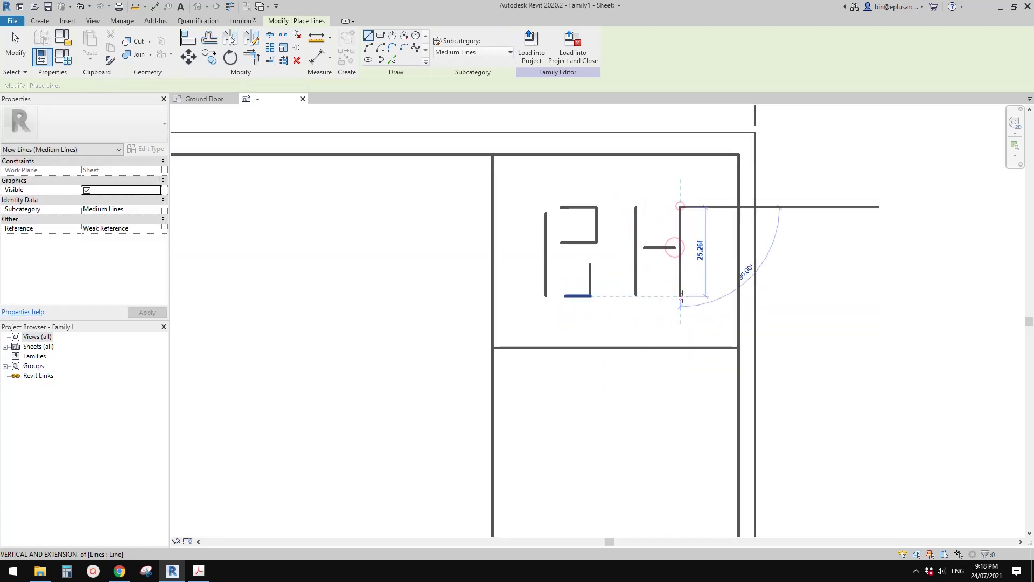
left_click(682, 296)
key("Escape")
left_click(581, 253)
left_click(563, 252)
key("Escape")
scroll(627, 313, "down", 6)
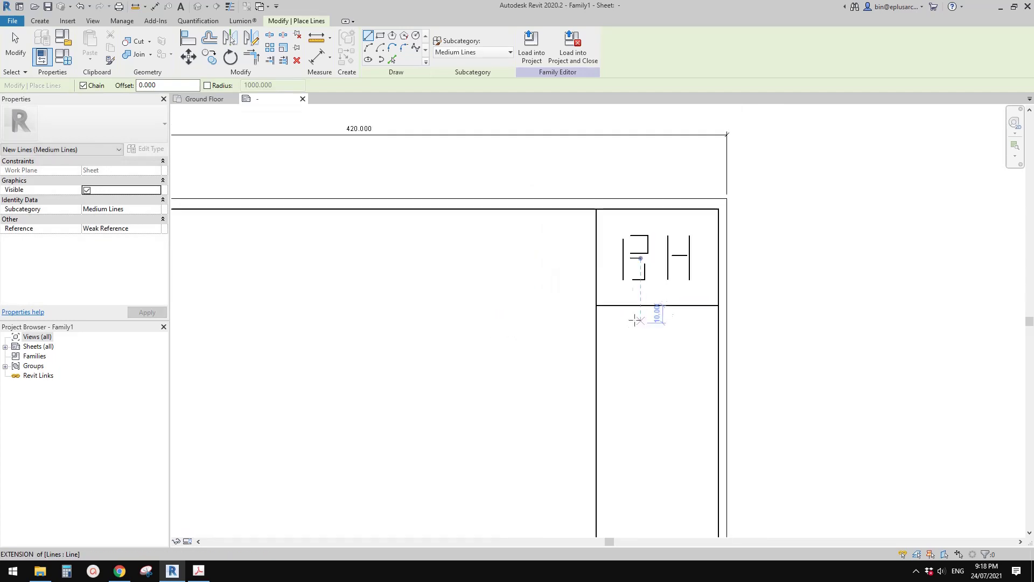
mouse_move(611, 325)
middle_mouse_down()
mouse_move(641, 285)
mouse_move(668, 215)
middle_mouse_up()
scroll(667, 215, "down", 2)
scroll(664, 267, "down", 1)
middle_click_drag(703, 273, 653, 259)
scroll(658, 278, "up", 3)
scroll(670, 258, "up", 1)
middle_click_drag(598, 208, 553, 217)
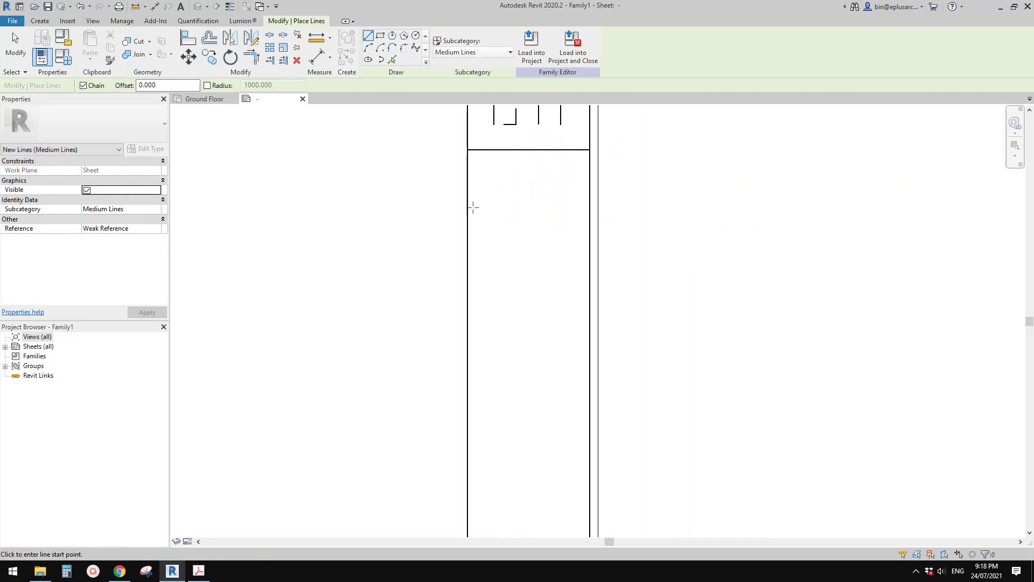
Draw the first three horizontal panel lines across the strip below the logo
left_click(468, 203)
left_click(590, 202)
key("Escape")
left_click(468, 255)
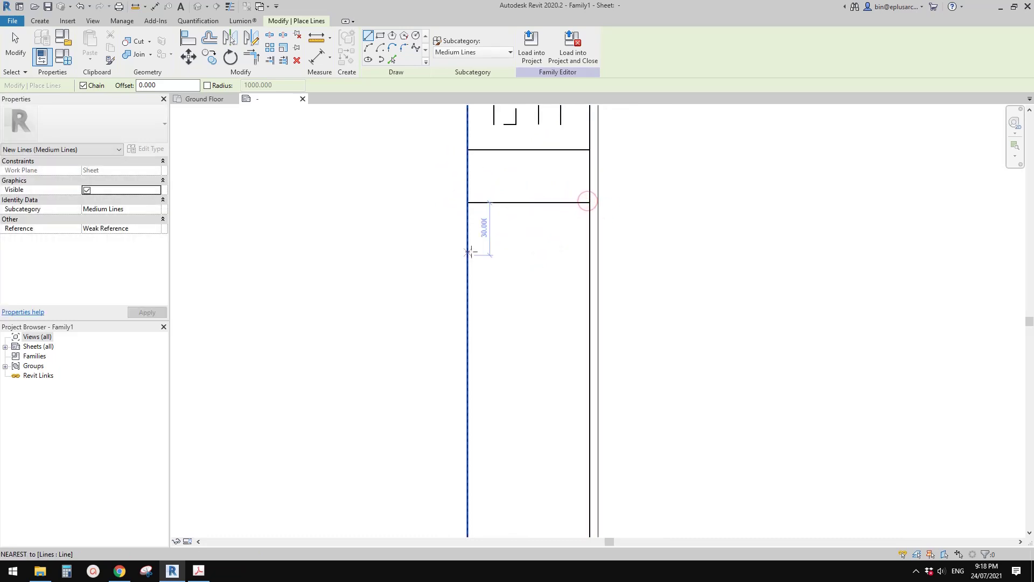
left_click(590, 255)
middle_click_drag(556, 203, 557, 212)
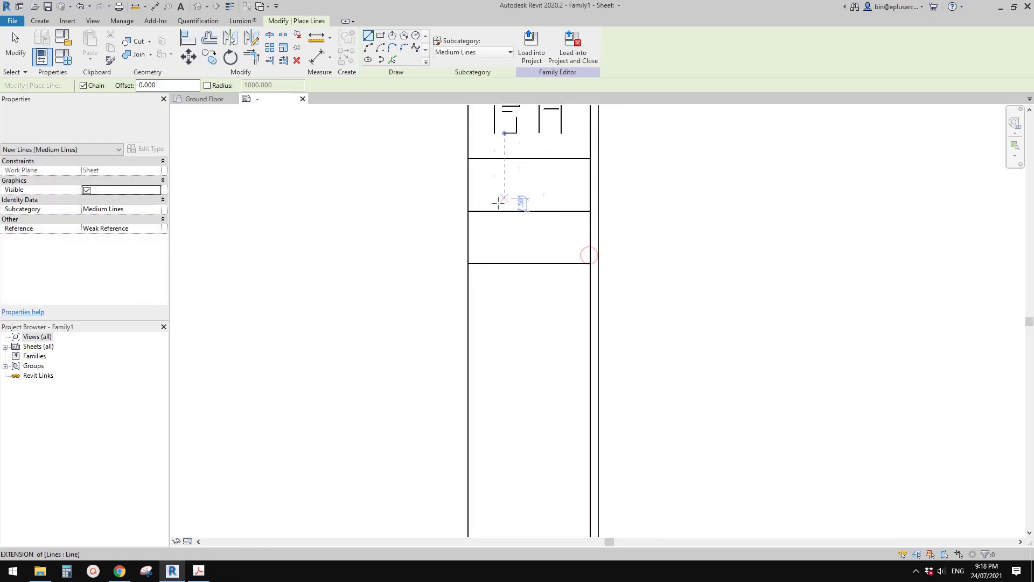
key("Escape")
scroll(520, 255, "down", 1)
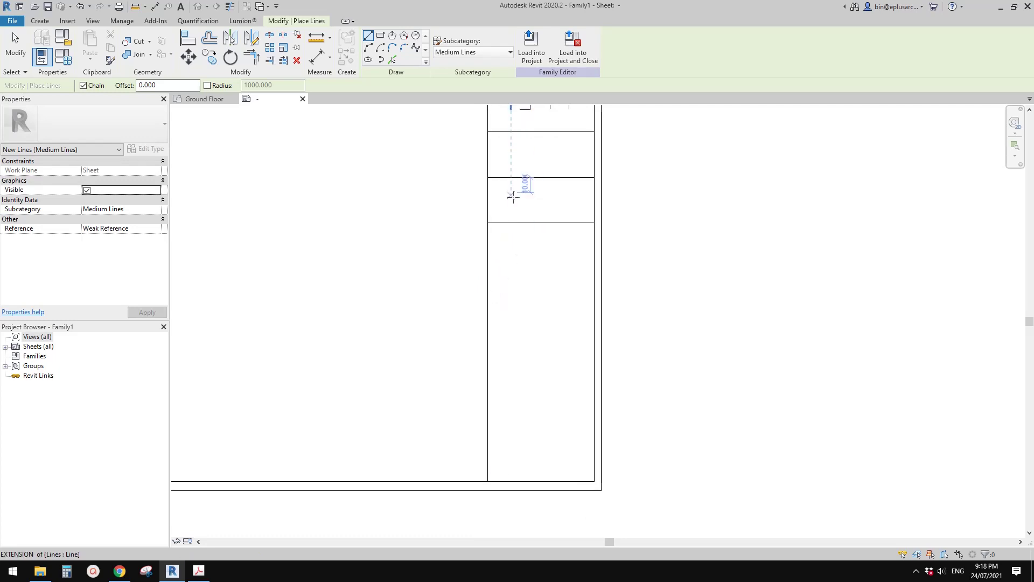
left_click(488, 314)
left_click(594, 314)
key("Escape")
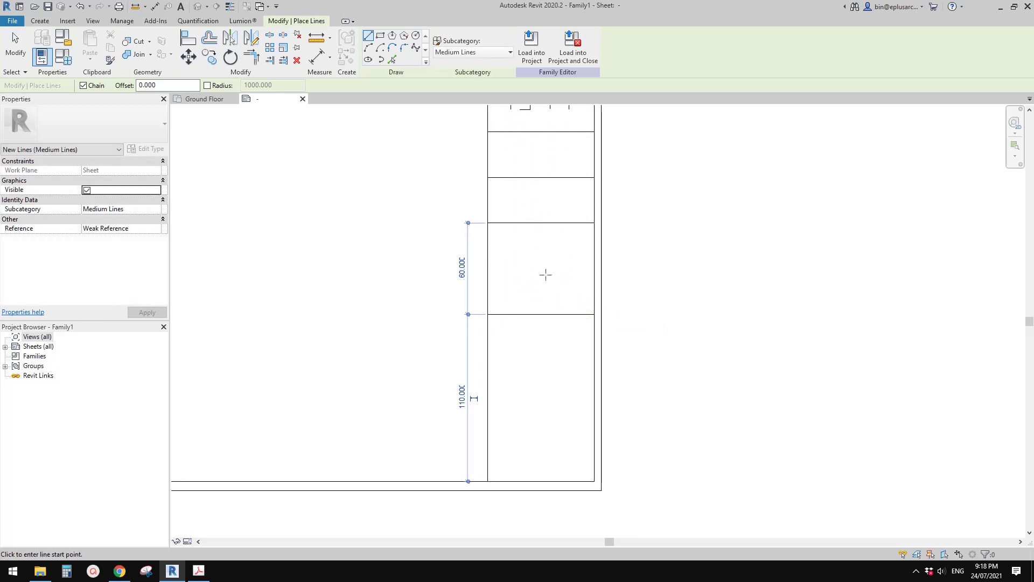
Add four more horizontal panel lines further down the strip, the lowest near the bottom
middle_click_drag(550, 357, 549, 309)
left_click(486, 303)
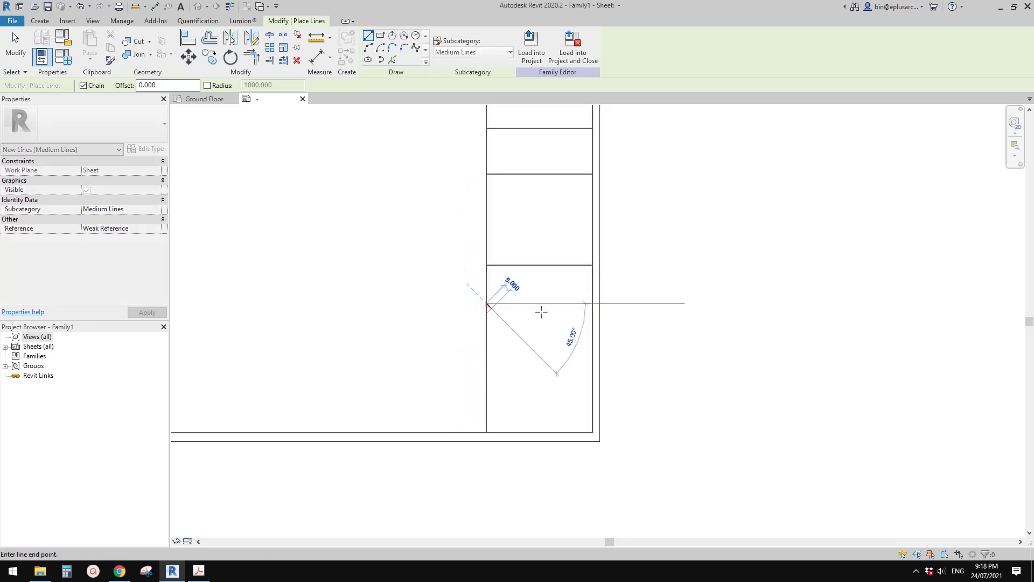
left_click(593, 303)
key("Escape")
left_click(486, 329)
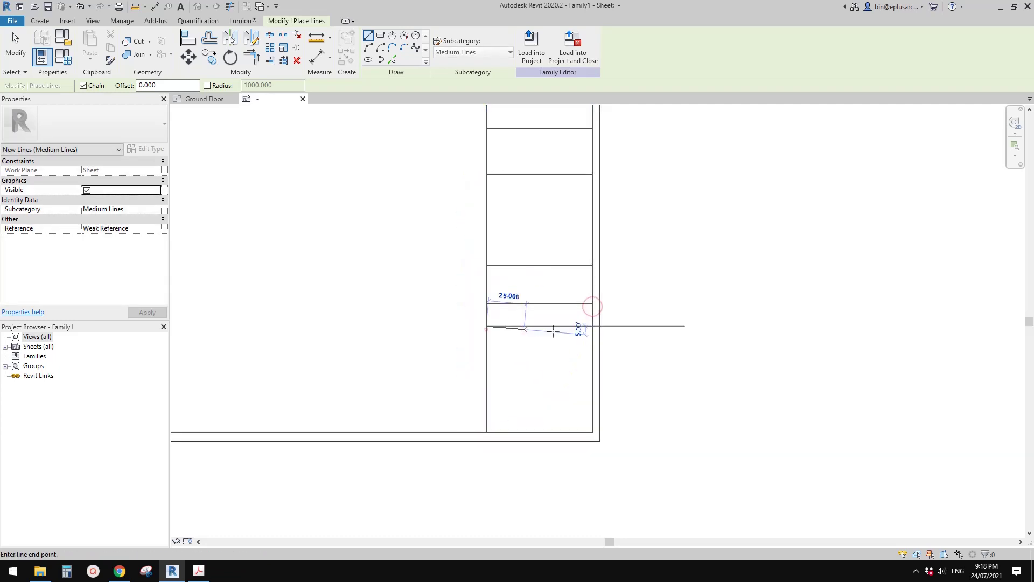
left_click(593, 327)
key("Escape")
left_click(486, 356)
left_click(592, 356)
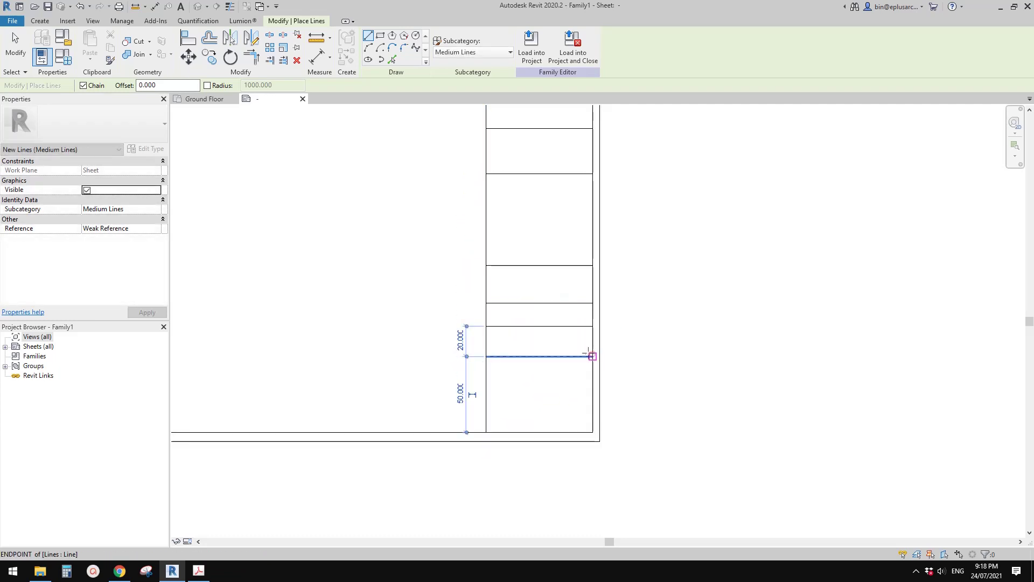
key("Escape")
left_click(488, 377)
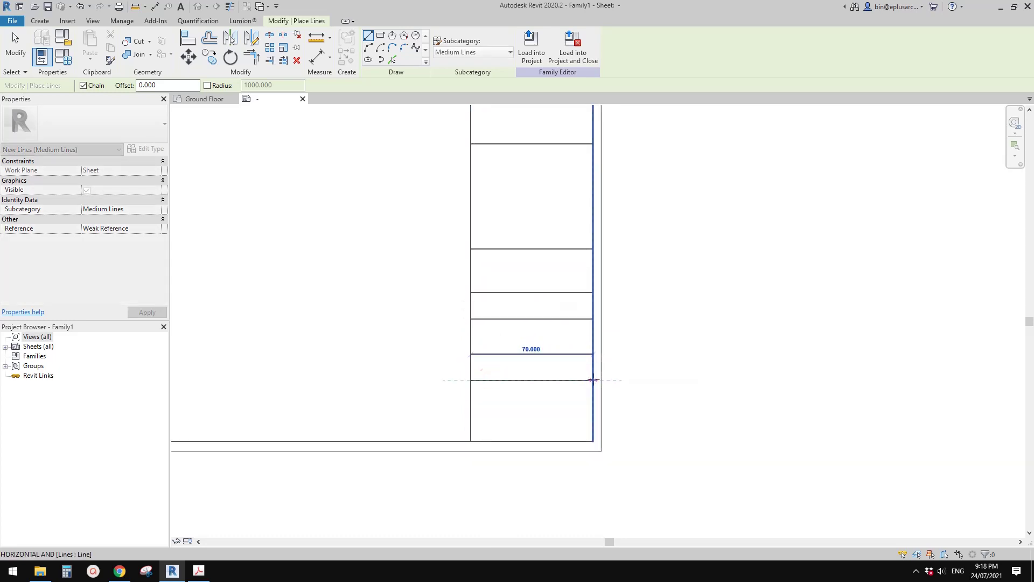
left_click(593, 379)
key("Escape")
scroll(586, 384, "up", 1)
middle_click_drag(586, 384, 615, 363)
key("Escape")
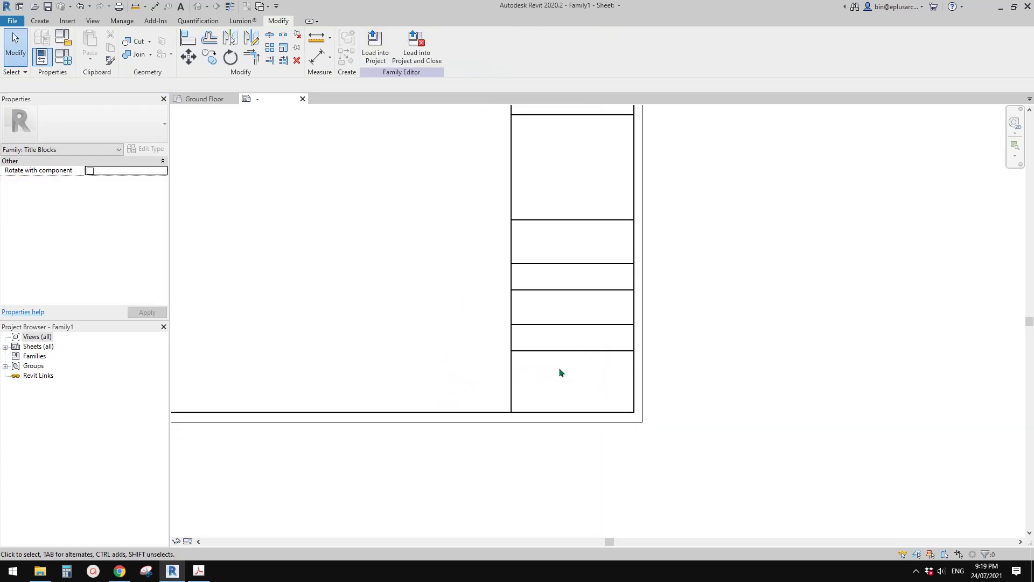
mouse_move(566, 316)
middle_mouse_down()
mouse_move(540, 286)
mouse_move(539, 297)
middle_mouse_up()
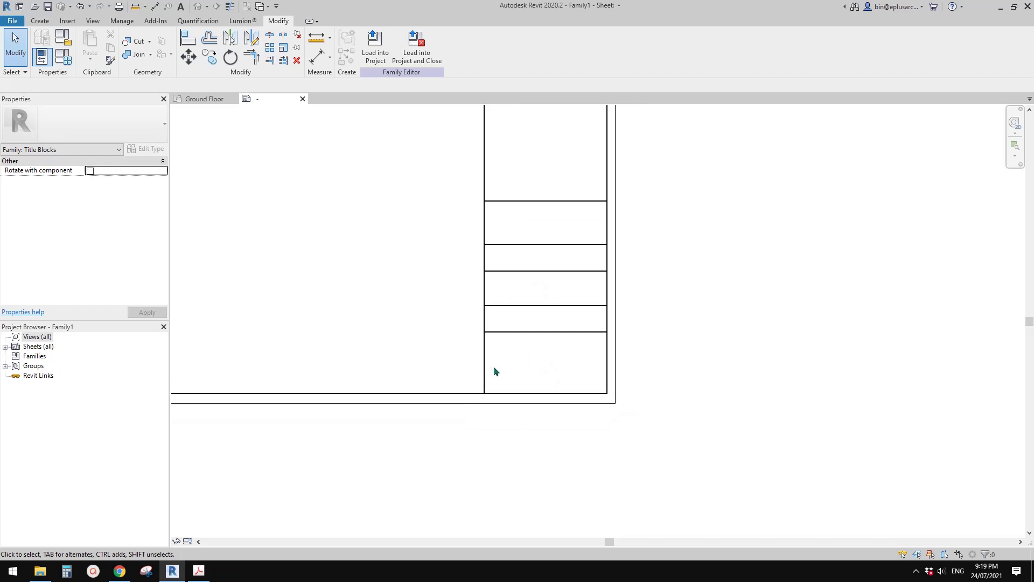
scroll(526, 361, "up", 2)
scroll(522, 355, "down", 1)
middle_click_drag(539, 359, 530, 365)
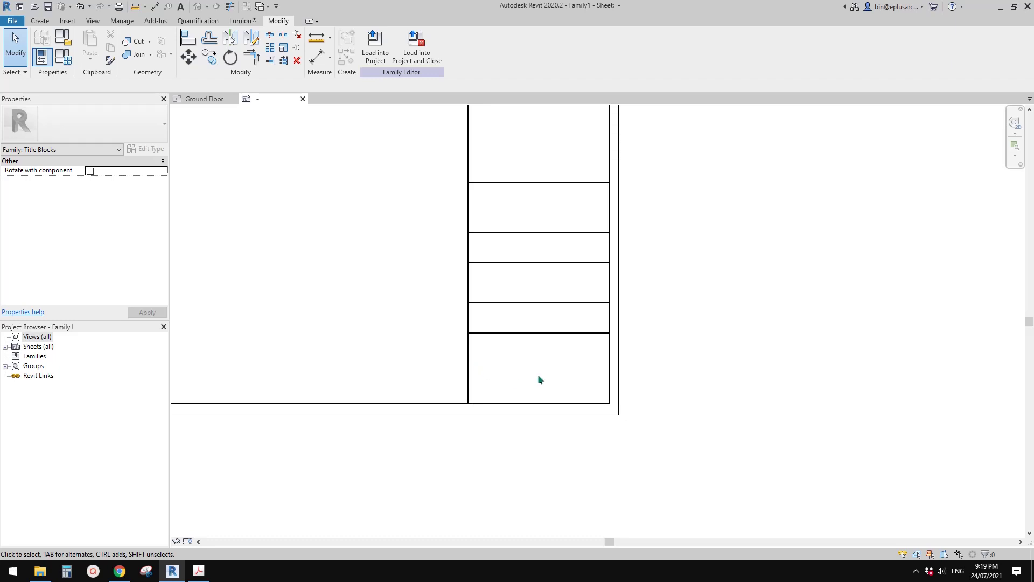
scroll(521, 369, "down", 5)
middle_click_drag(516, 339, 549, 387)
middle_click_drag(522, 312, 591, 323)
scroll(544, 285, "up", 1)
middle_click_drag(544, 282, 541, 272)
middle_click_drag(462, 247, 450, 238)
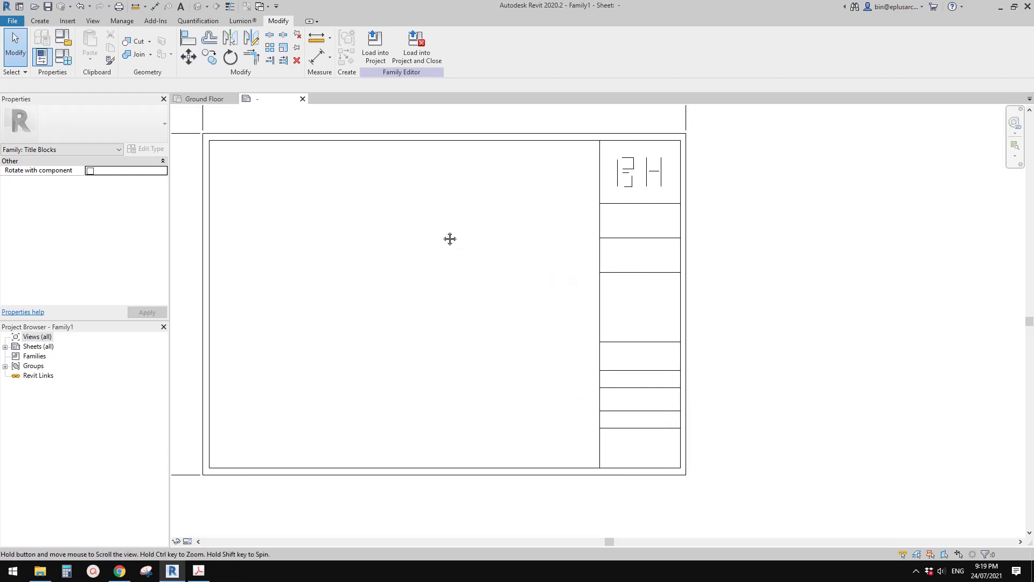
left_click(40, 21)
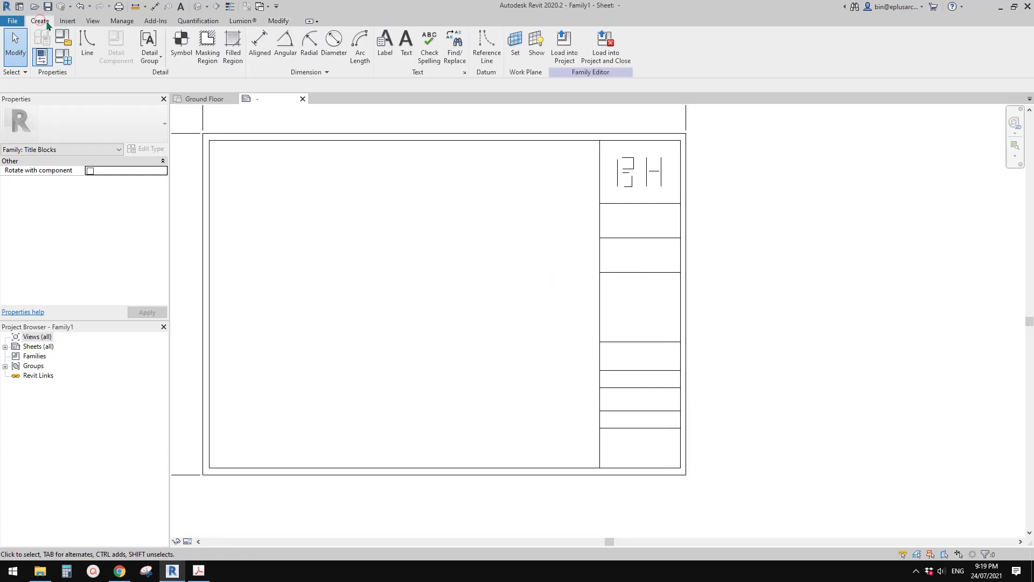
middle_click_drag(388, 175, 352, 196)
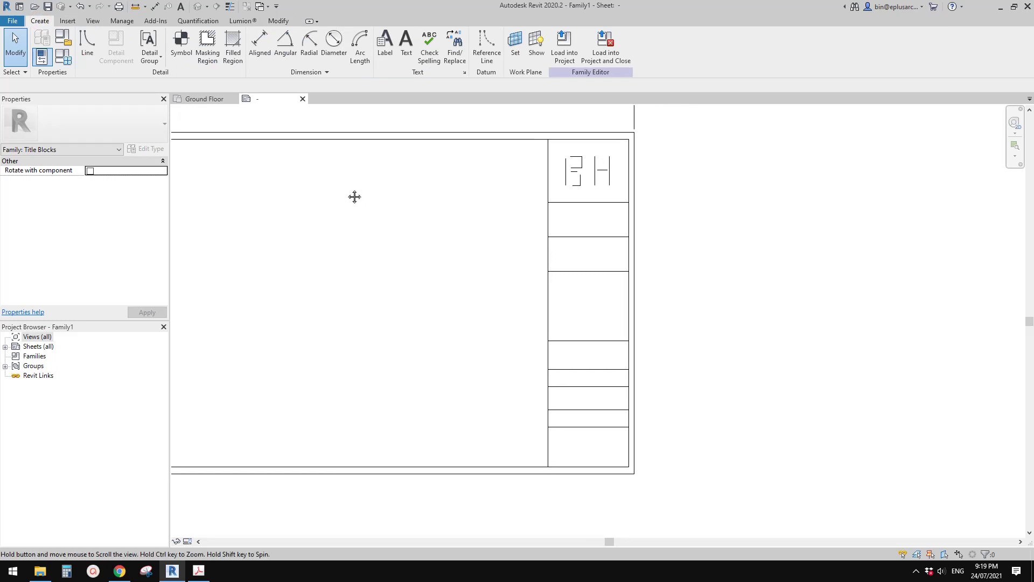
scroll(495, 199, "up", 3)
scroll(291, 160, "down", 2)
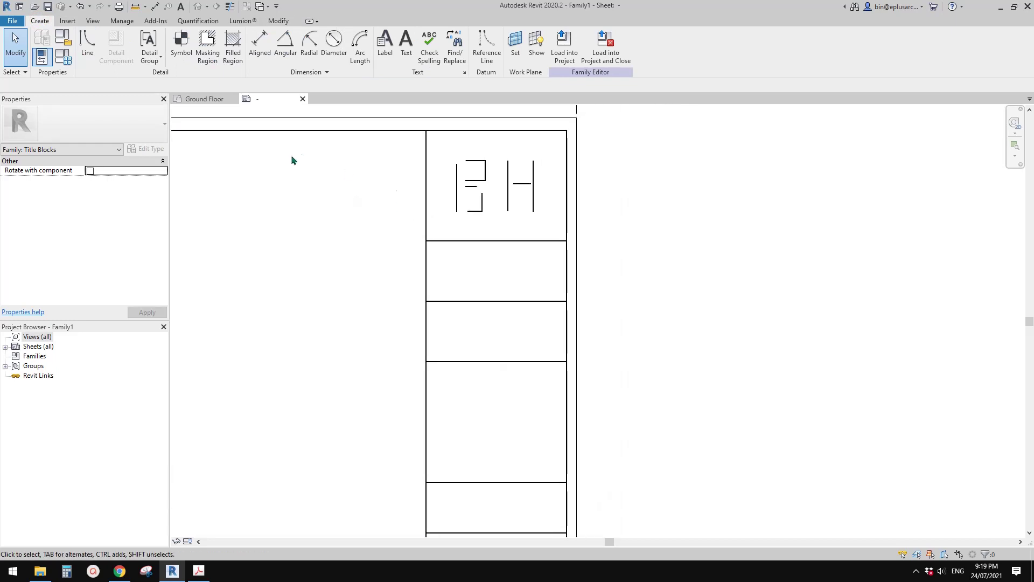
scroll(273, 171, "up", 1)
scroll(277, 175, "down", 2)
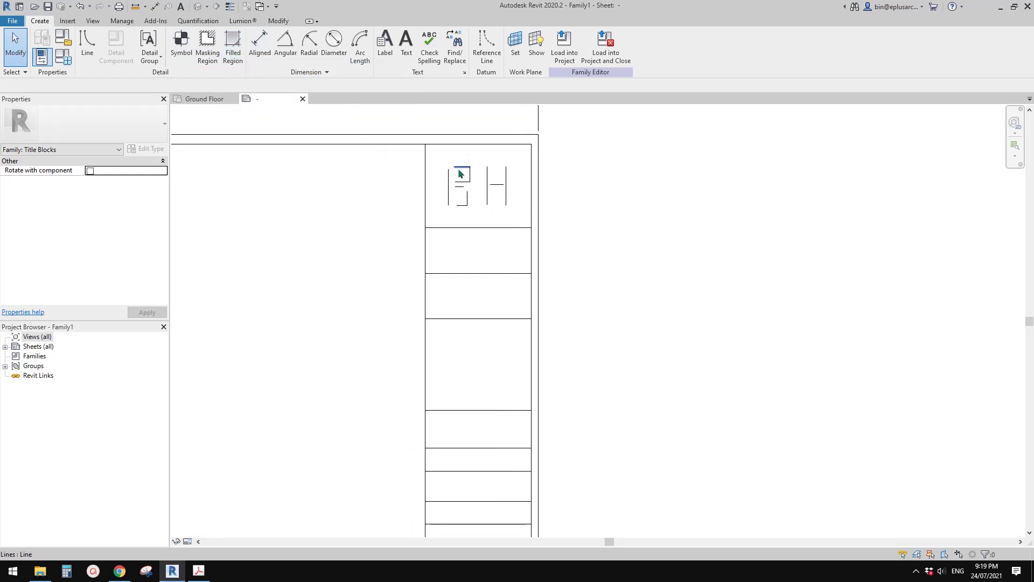
scroll(483, 204, "up", 2)
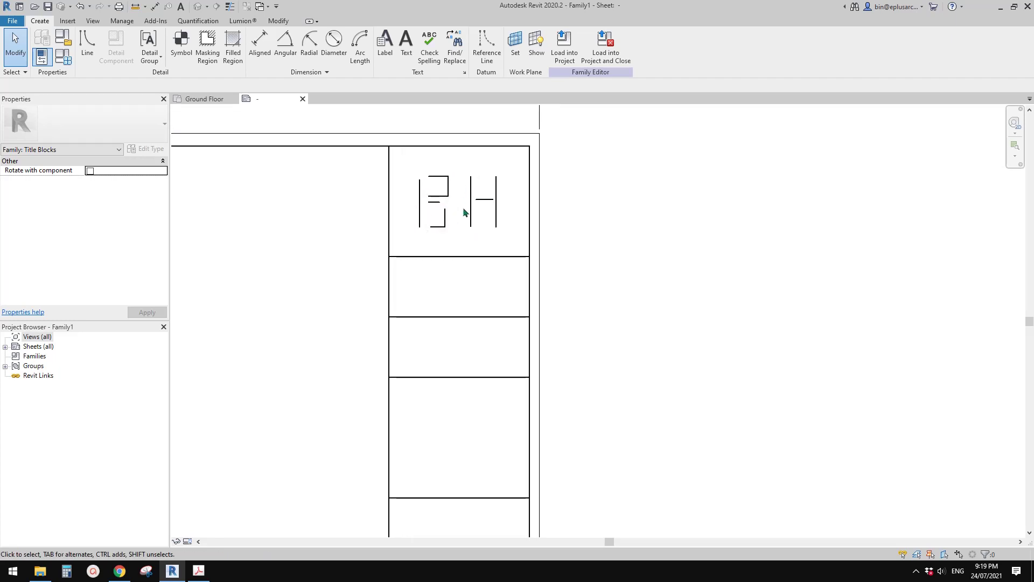
scroll(458, 205, "down", 4)
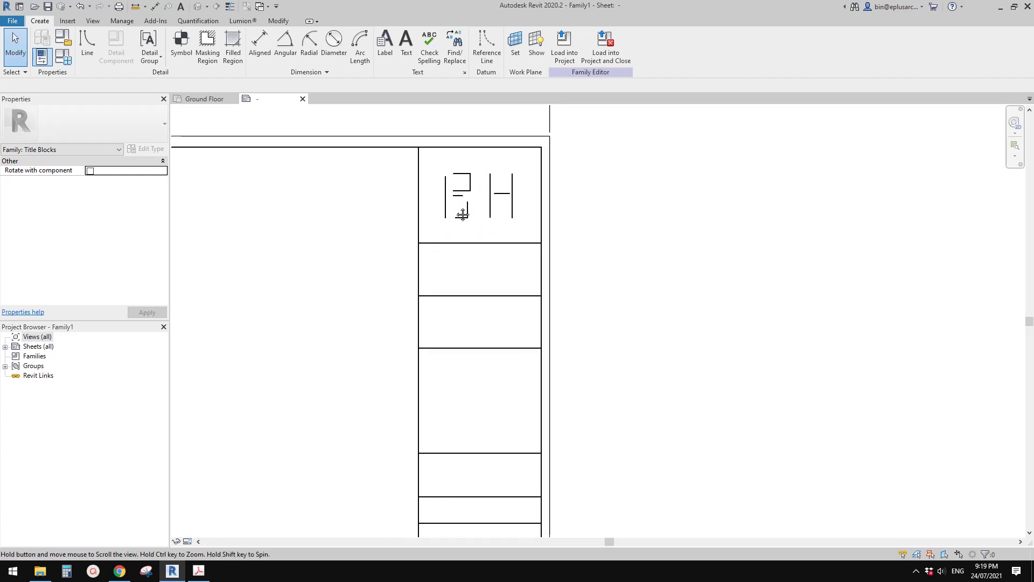
middle_click_drag(467, 208, 470, 204)
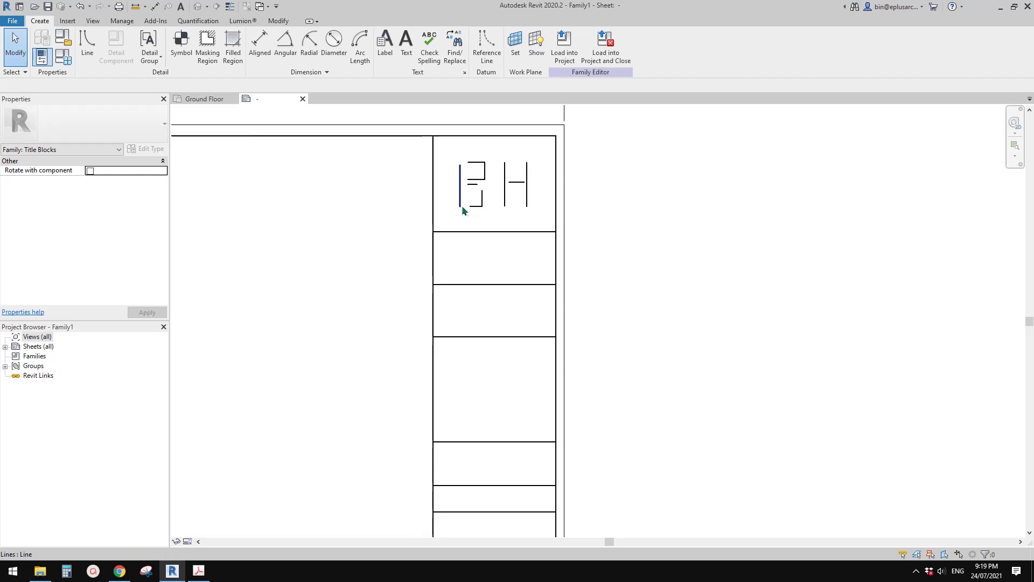
middle_click_drag(350, 207, 339, 198)
scroll(340, 199, "down", 1)
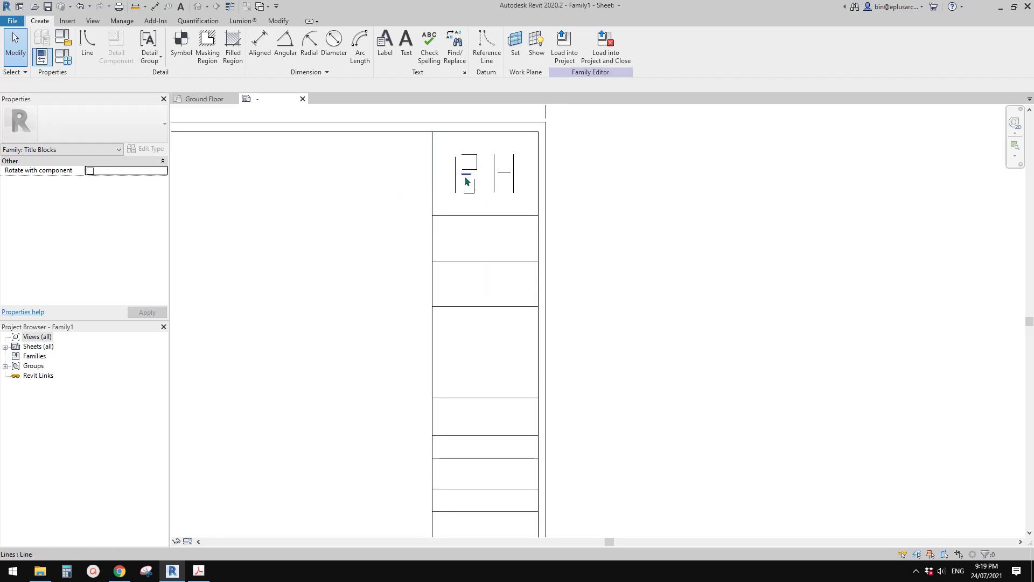
middle_click_drag(379, 205, 360, 217)
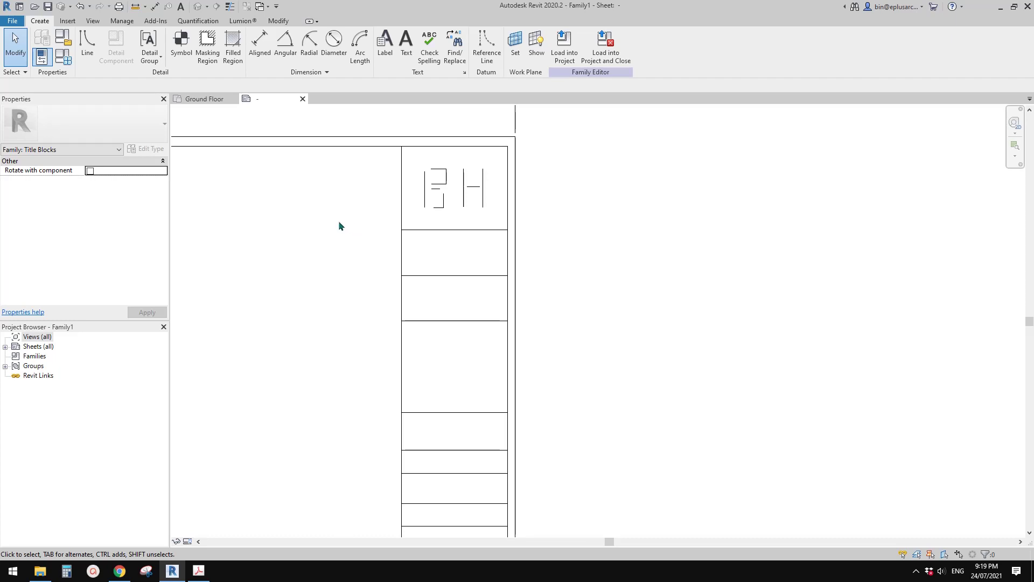
middle_click_drag(339, 224, 274, 247)
scroll(364, 216, "up", 1)
scroll(279, 195, "up", 1)
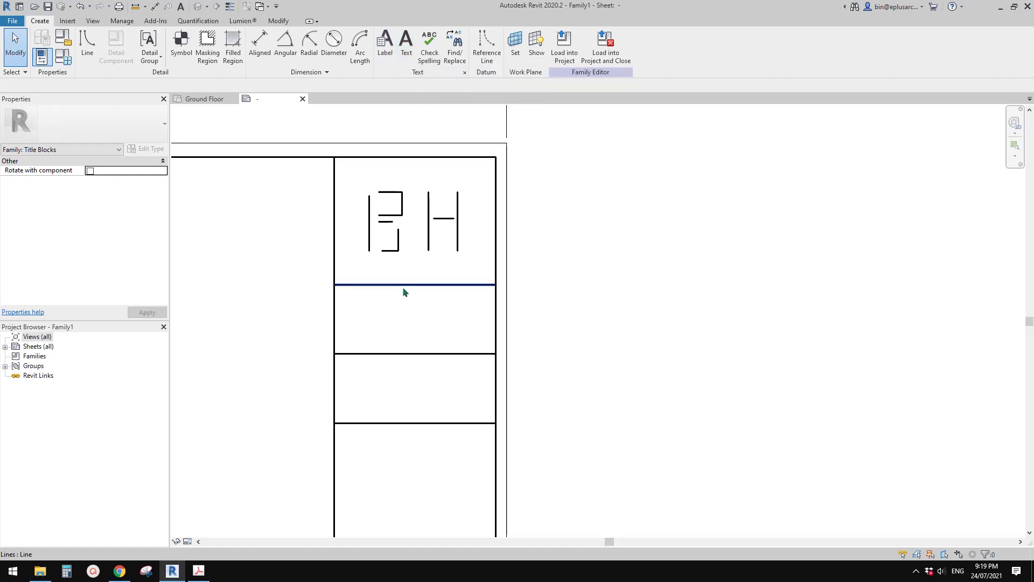
Start text placement with TX, then abandon a trial note in the box below the logo
key("t")
key("x")
middle_click_drag(381, 329, 406, 245)
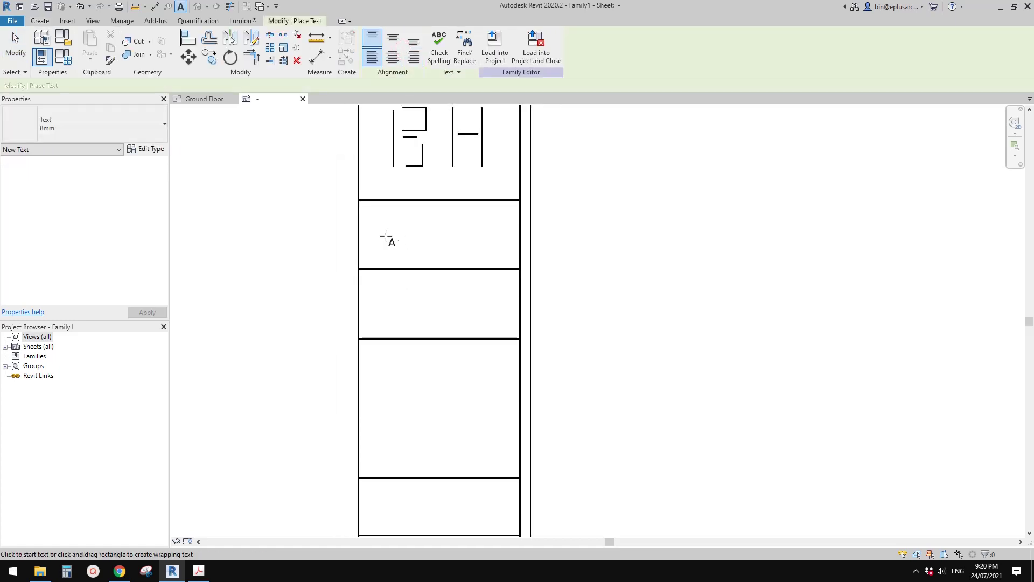
scroll(381, 221, "down", 1)
scroll(386, 201, "up", 5)
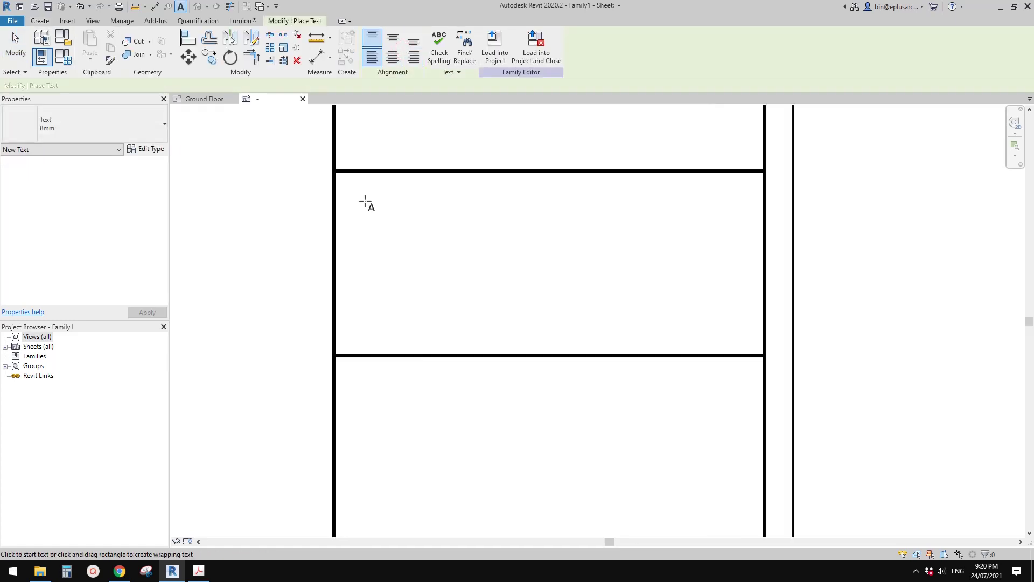
left_click(40, 21)
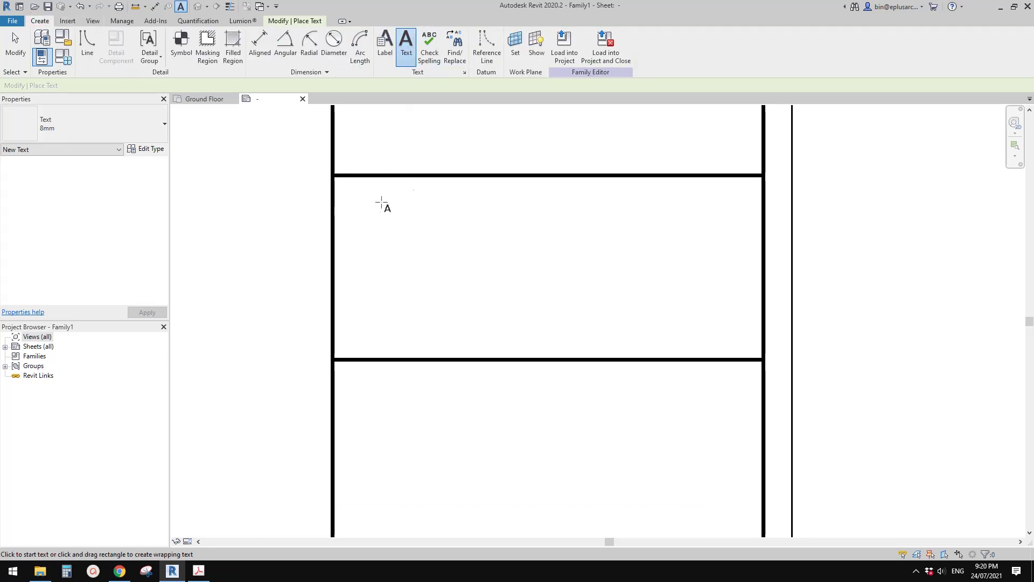
left_click(358, 206)
type("Ori")
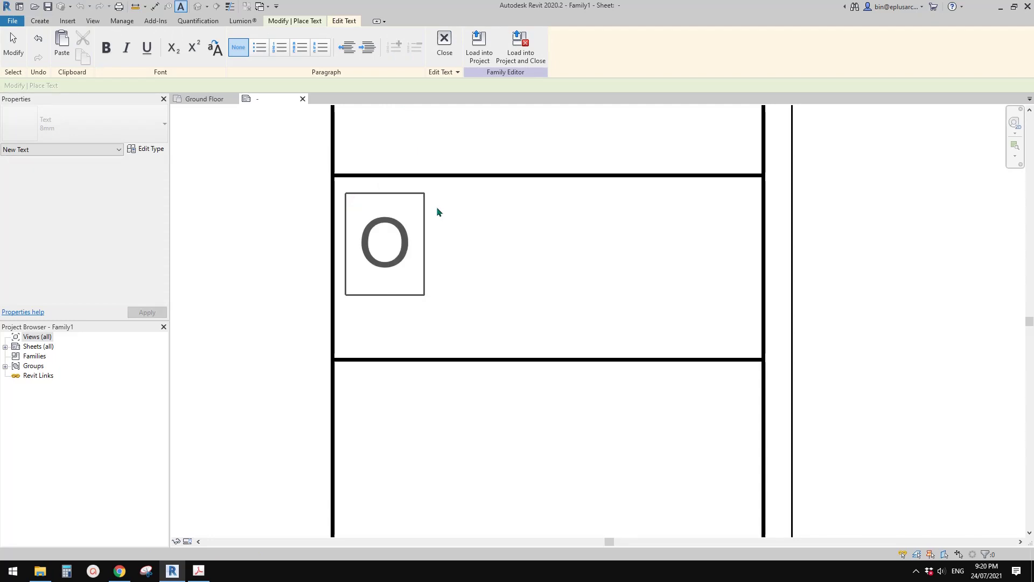
key("BackSpace")
key("BackSpace")
key("BackSpace")
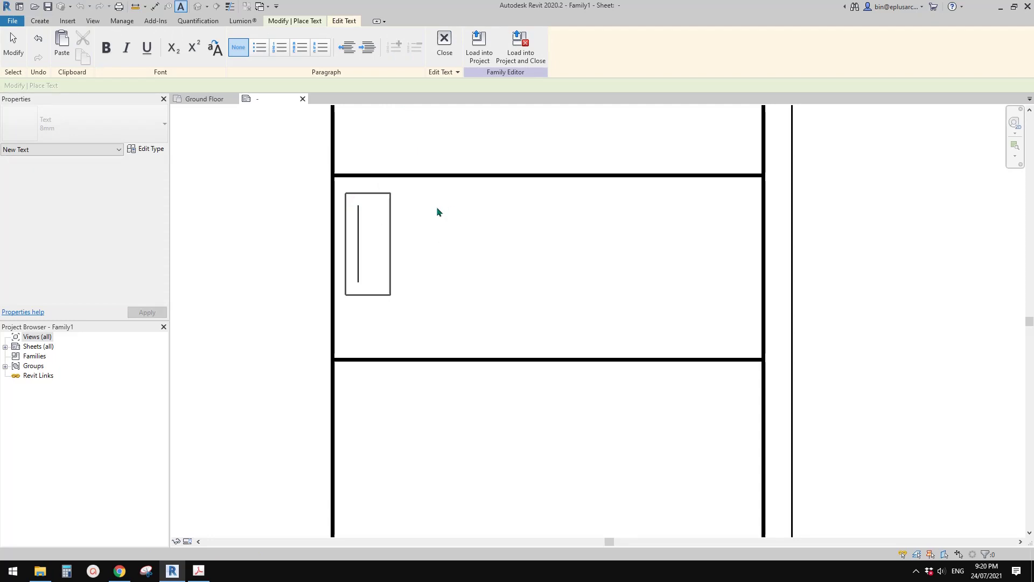
type("p")
key("BackSpace")
left_click(257, 244)
left_click(115, 124)
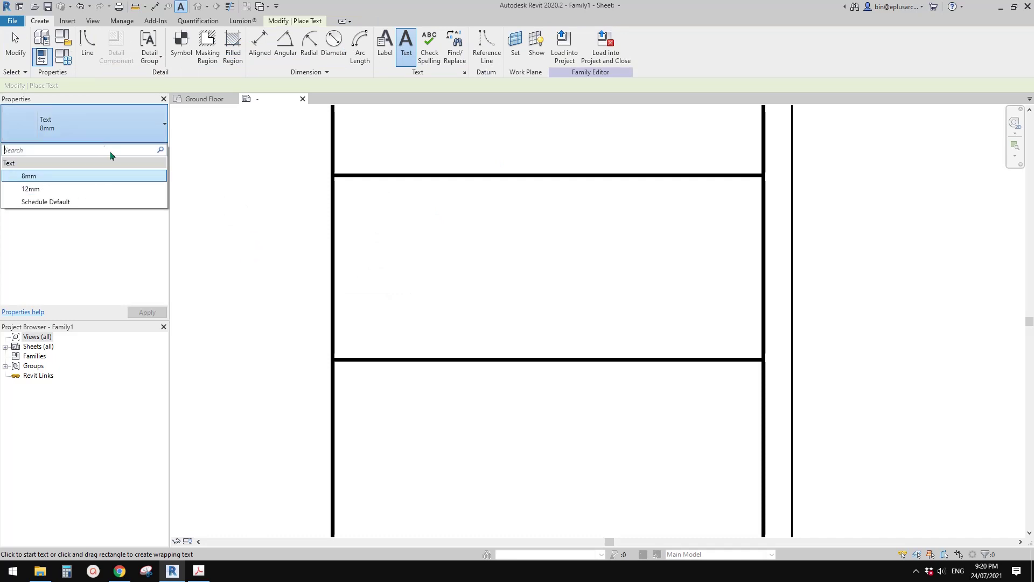
Duplicate the 8mm text type as a bold 3.5mm type with text size 3.5
left_click(119, 132)
left_click(151, 151)
left_click(151, 151)
left_click(730, 179)
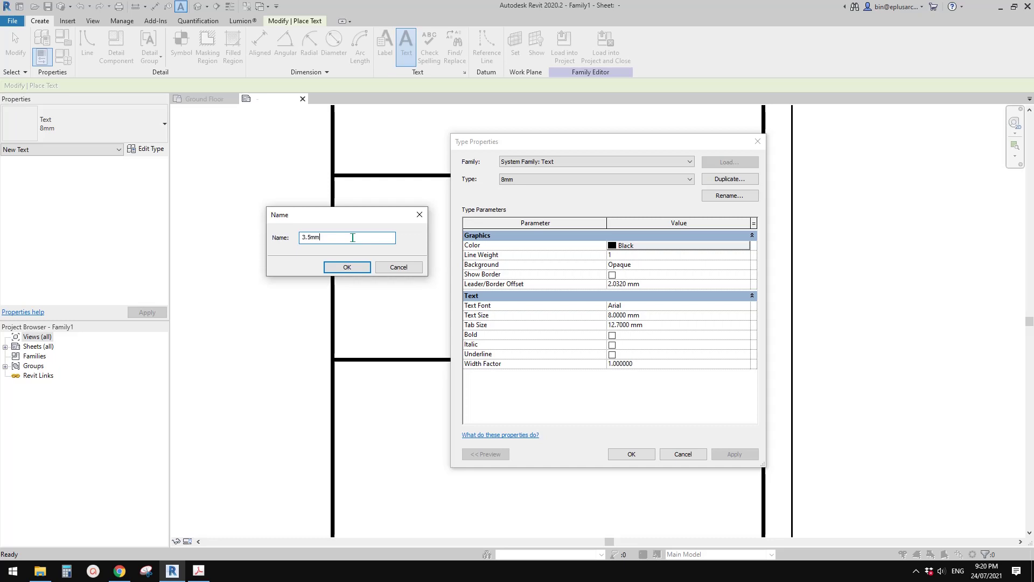
left_click(347, 267)
left_click(664, 315)
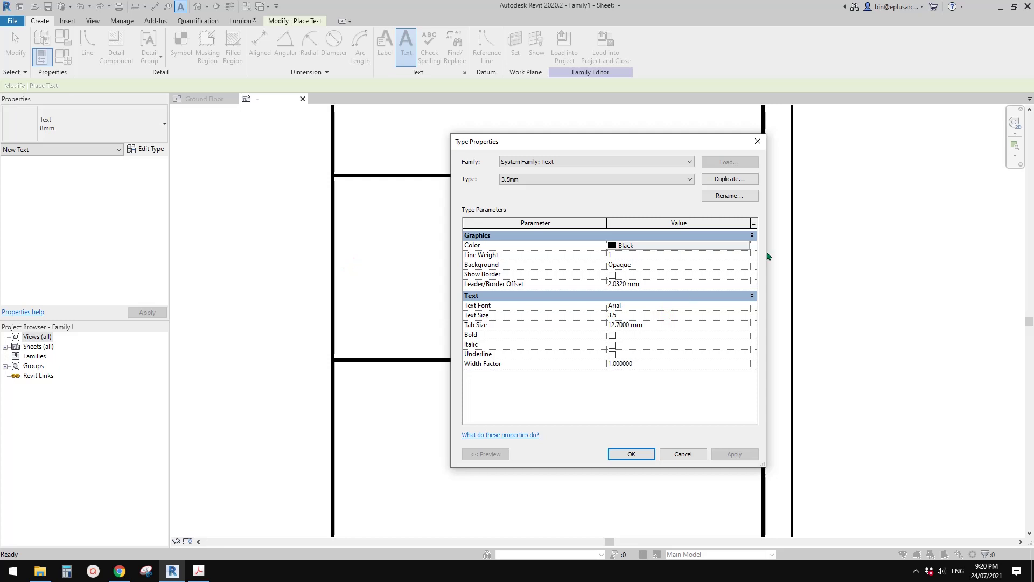
left_click(611, 335)
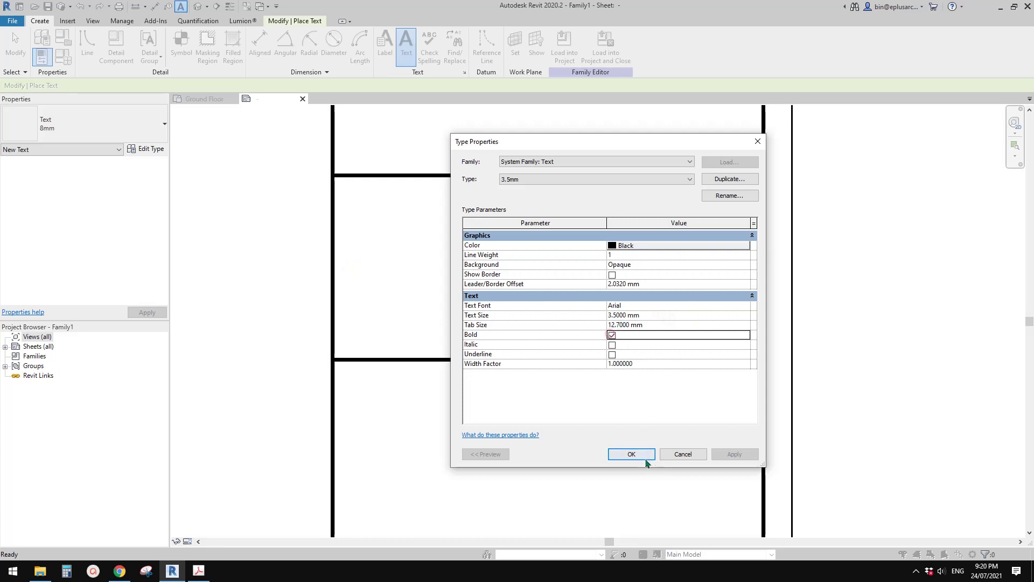
left_click(632, 454)
Place a 'Project Name' text note and move it to the box's top-left corner
left_click(353, 200)
type("P")
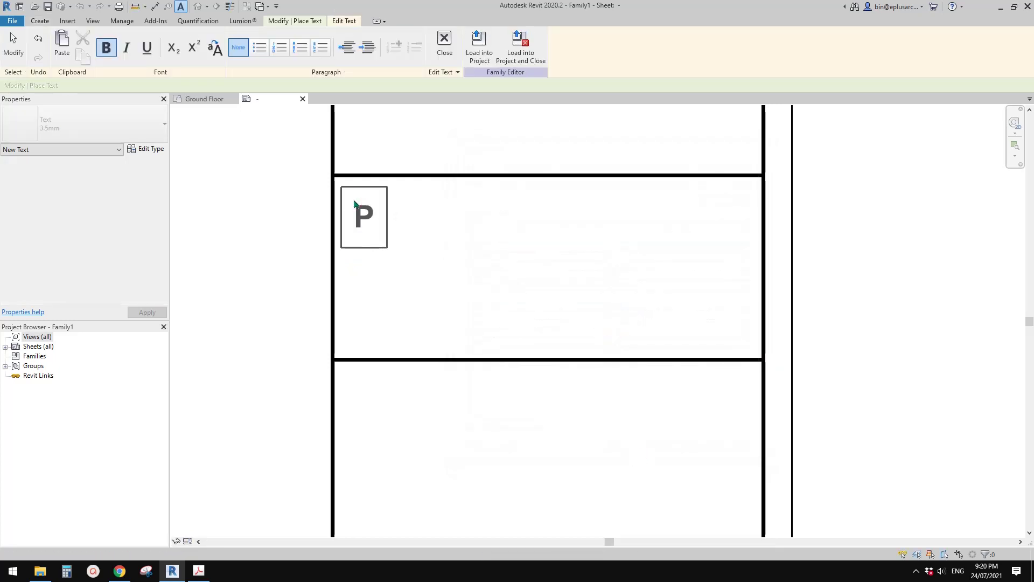
type("rop")
key("BackSpace")
type("ject")
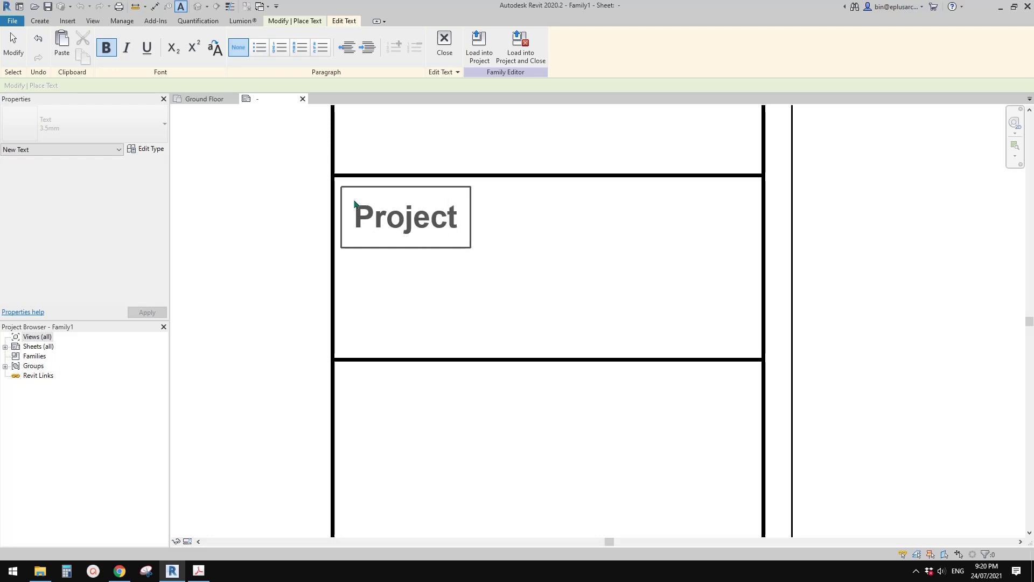
type(" Name:")
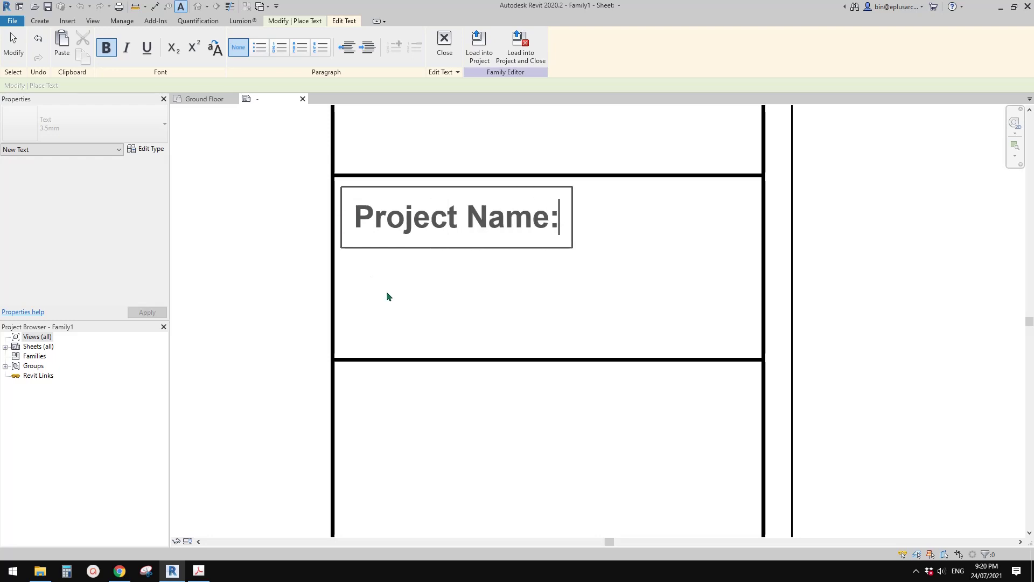
left_click(386, 292)
key("Escape")
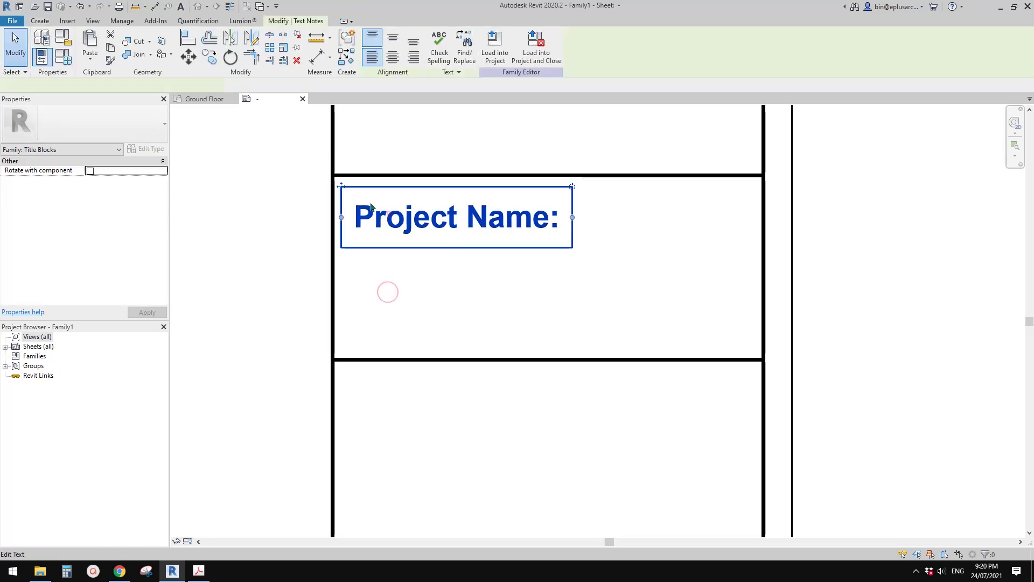
scroll(367, 203, "up", 2)
left_click_drag(332, 182, 324, 170)
key("Escape")
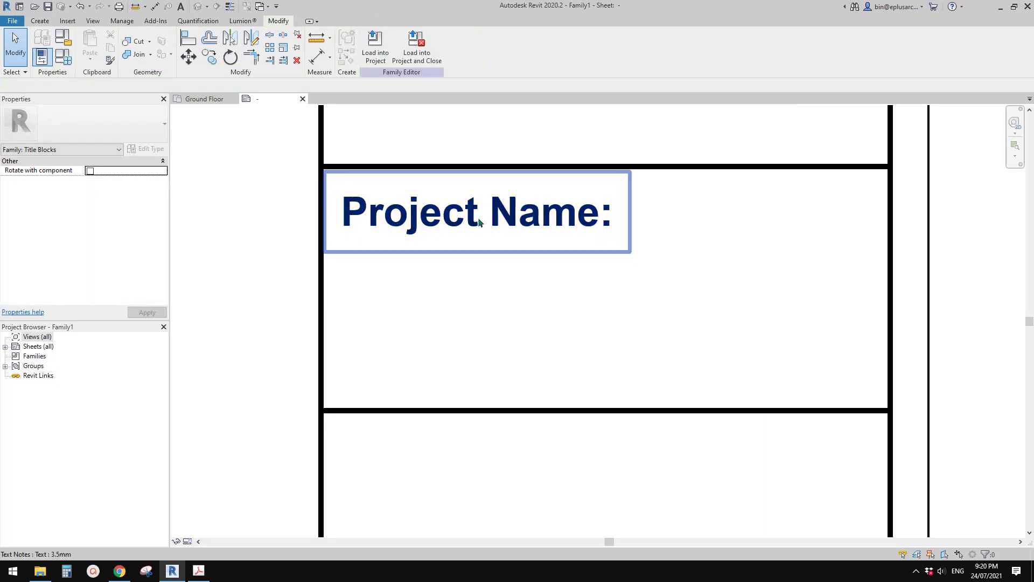
scroll(418, 261, "down", 2)
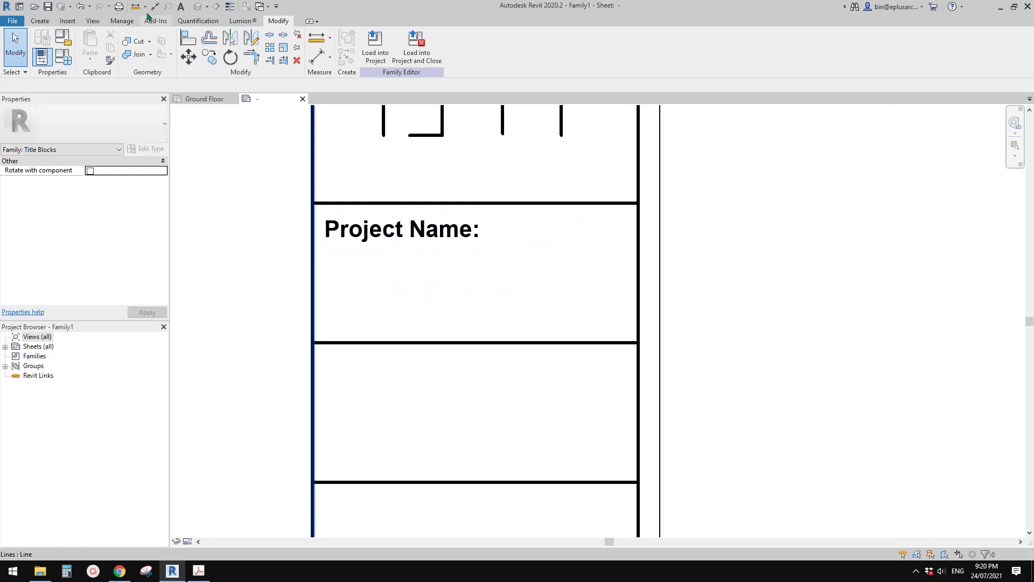
left_click(40, 20)
Place a label bound to the Project Name parameter with sample value 'XXX Residence'
left_click(384, 44)
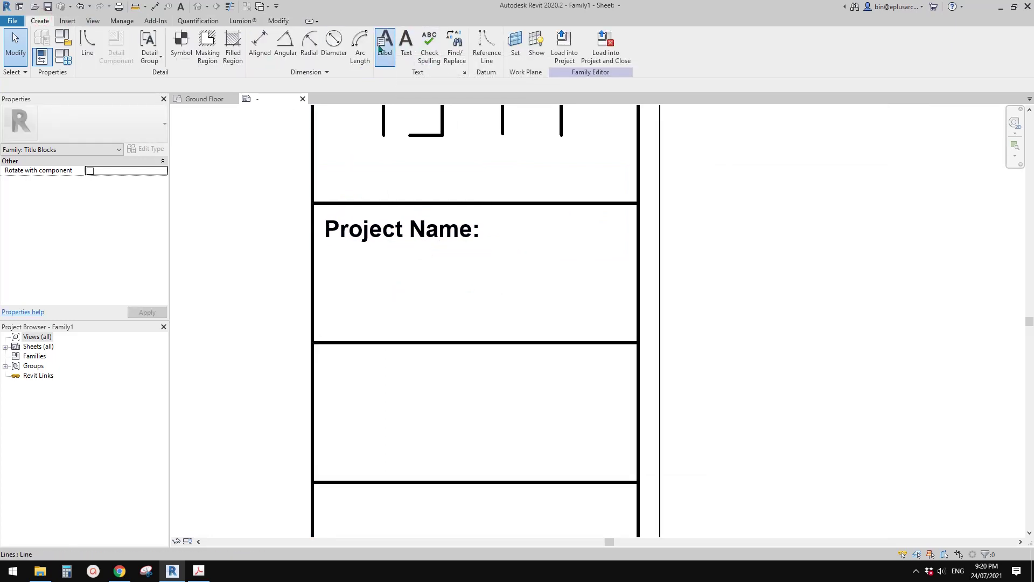
left_click(467, 287)
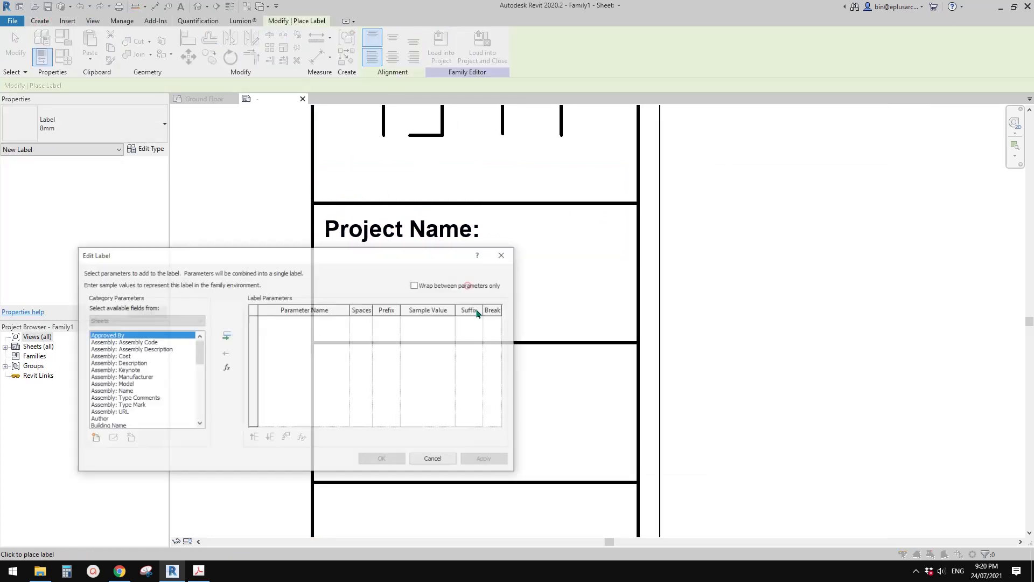
mouse_move(198, 361)
left_mouse_down()
mouse_move(199, 412)
mouse_move(197, 349)
mouse_move(197, 408)
left_mouse_up()
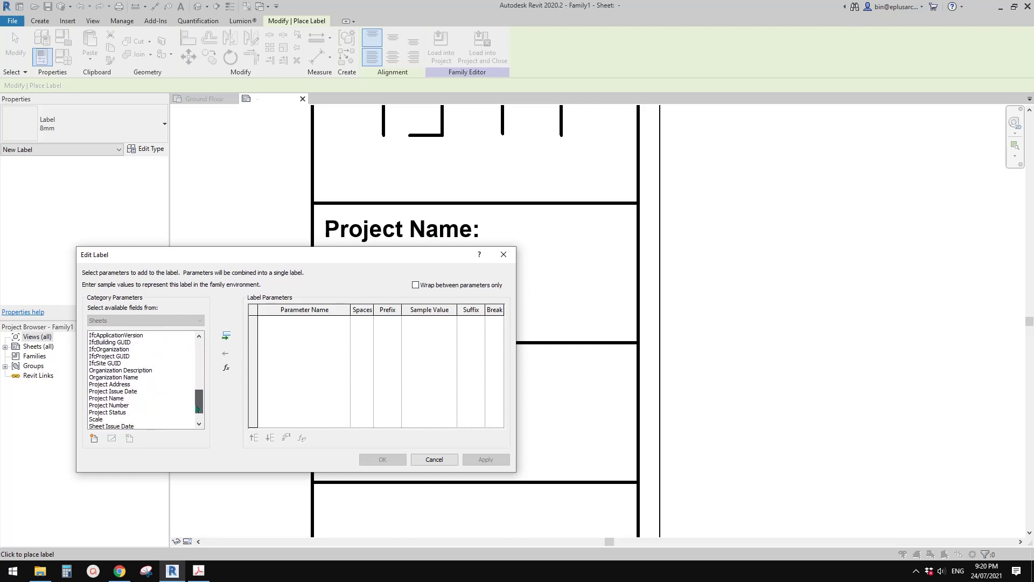
left_click(116, 398)
left_click(227, 337)
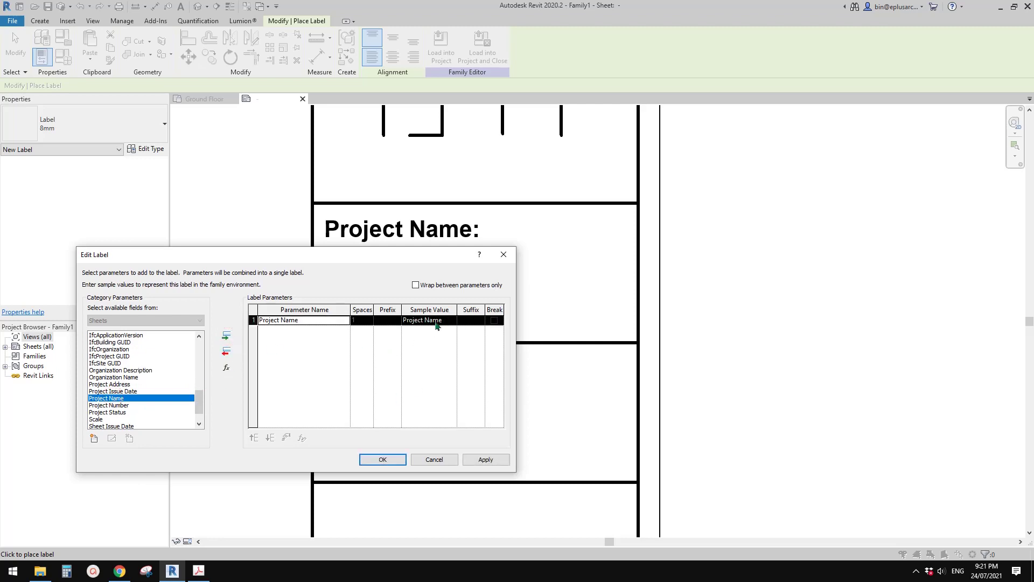
left_click_drag(439, 323, 423, 319)
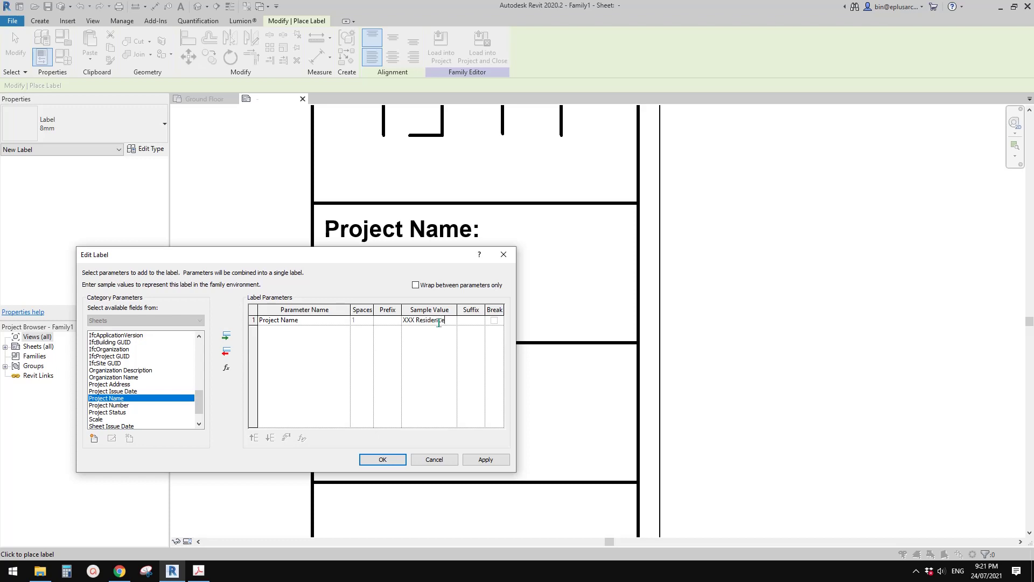
left_click_drag(430, 251, 482, 256)
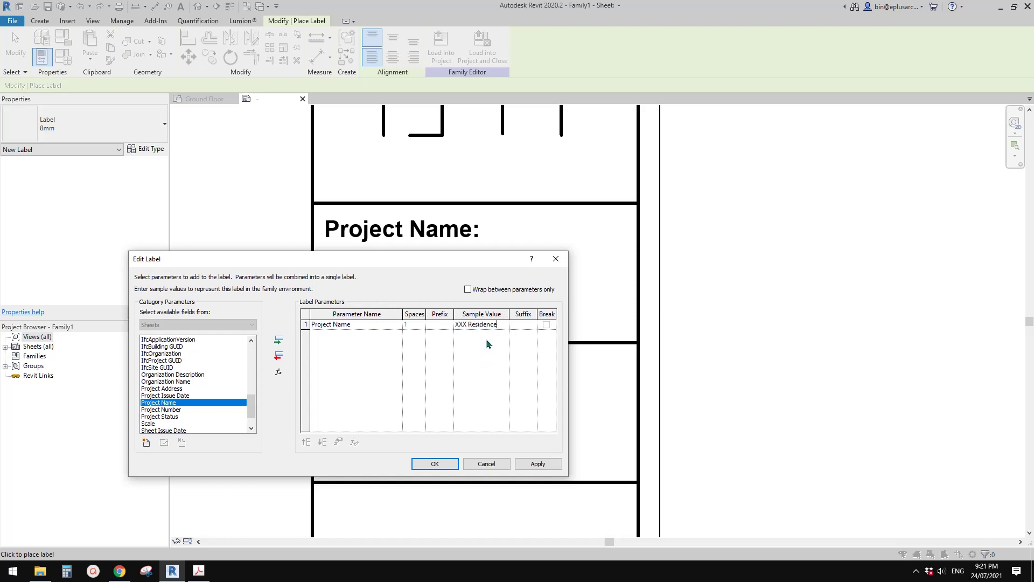
left_click(435, 464)
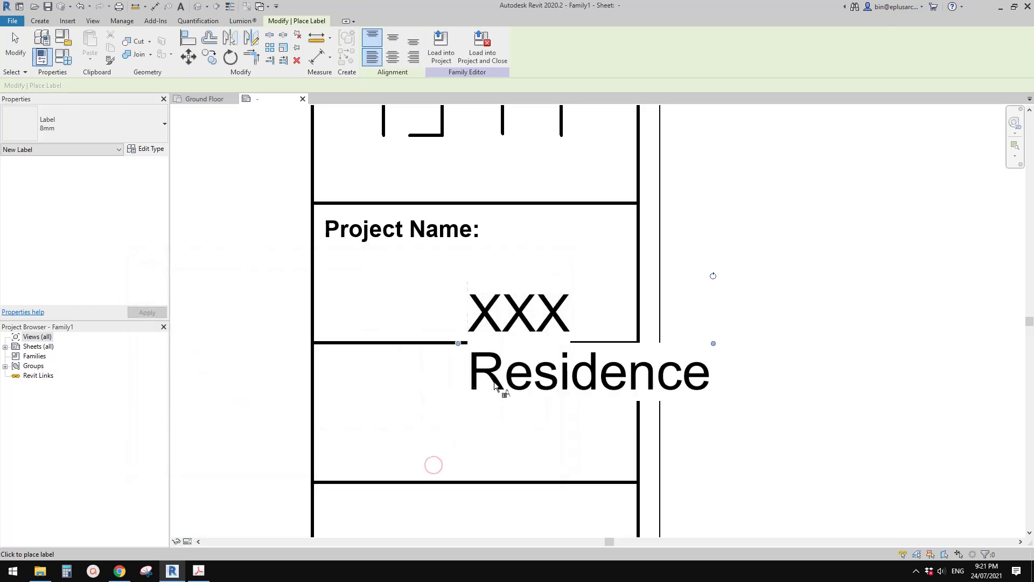
Move the new XXX Residence label up toward the heading and widen its box
middle_click_drag(550, 388, 522, 363)
scroll(512, 314, "down", 1)
middle_click_drag(512, 314, 475, 299)
key("Escape")
left_click(496, 299)
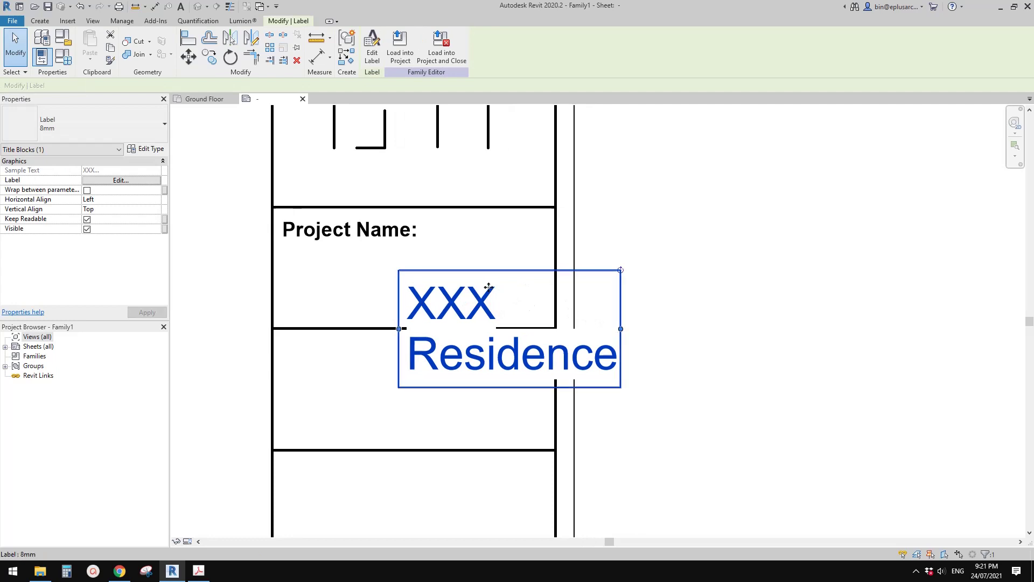
left_click_drag(471, 270, 421, 246)
left_click_drag(570, 305, 605, 304)
scroll(449, 344, "down", 2)
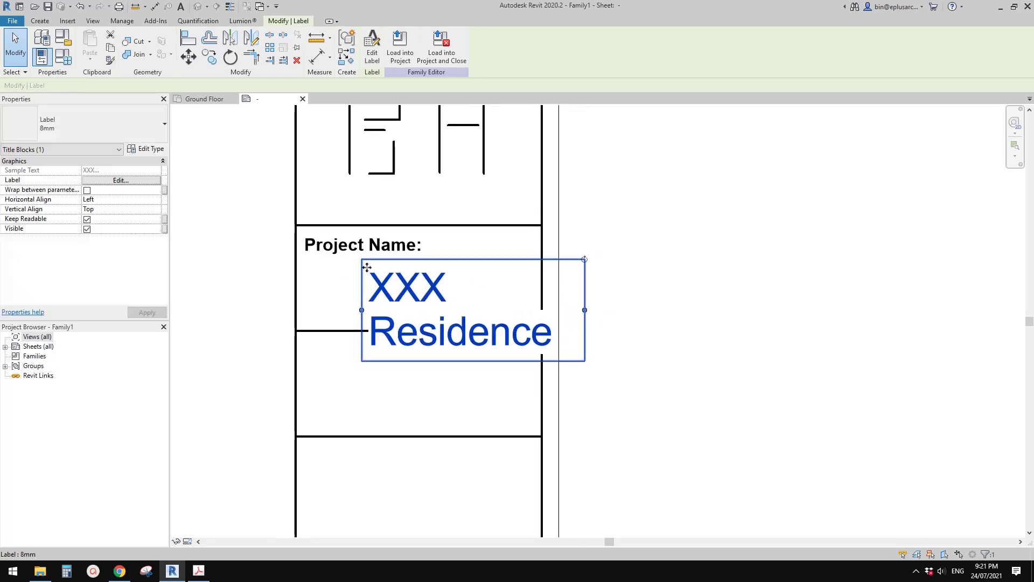
left_click_drag(366, 264, 342, 242)
middle_click_drag(472, 305, 554, 311)
Duplicate the 8mm label type as a bold 5mm type with text size 5
left_click(102, 122)
left_click(42, 175)
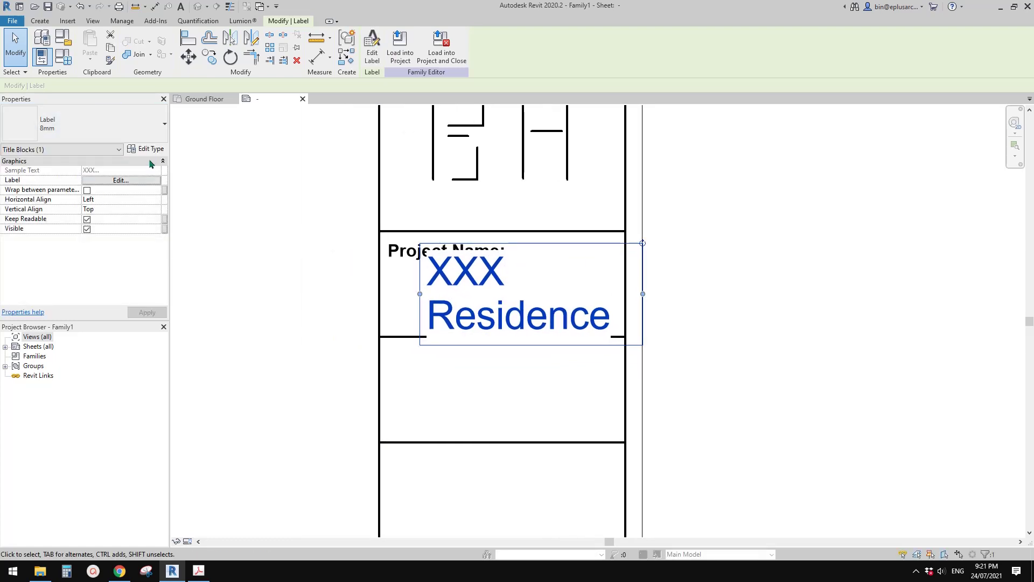
left_click(145, 150)
left_click(732, 177)
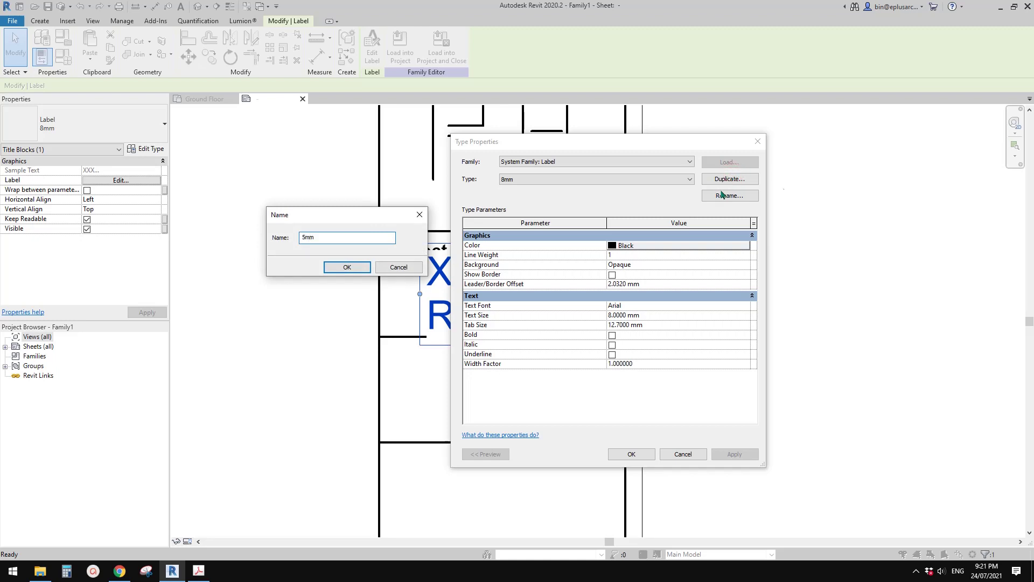
left_click(346, 268)
left_click(658, 316)
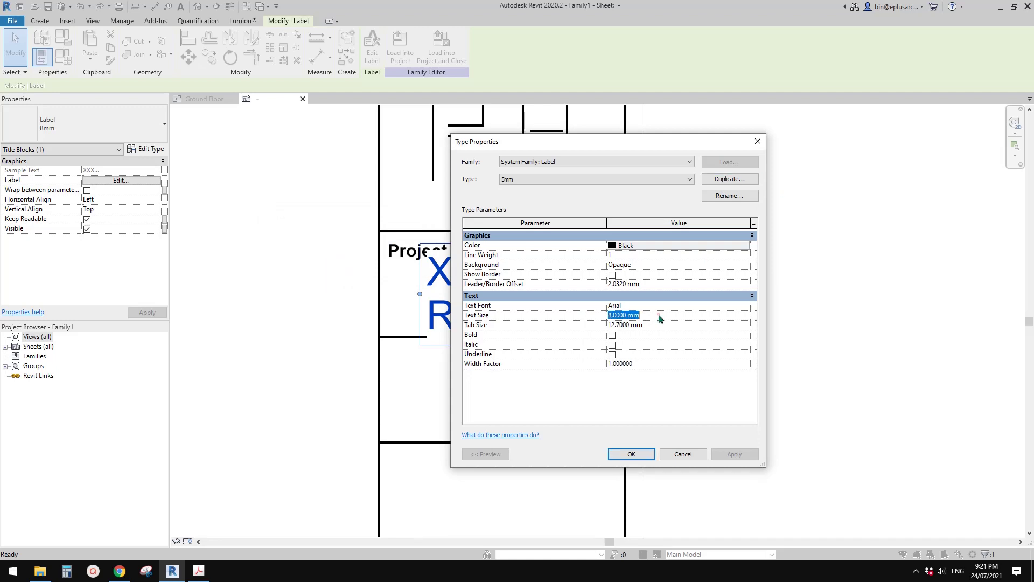
type("5")
left_click(582, 329)
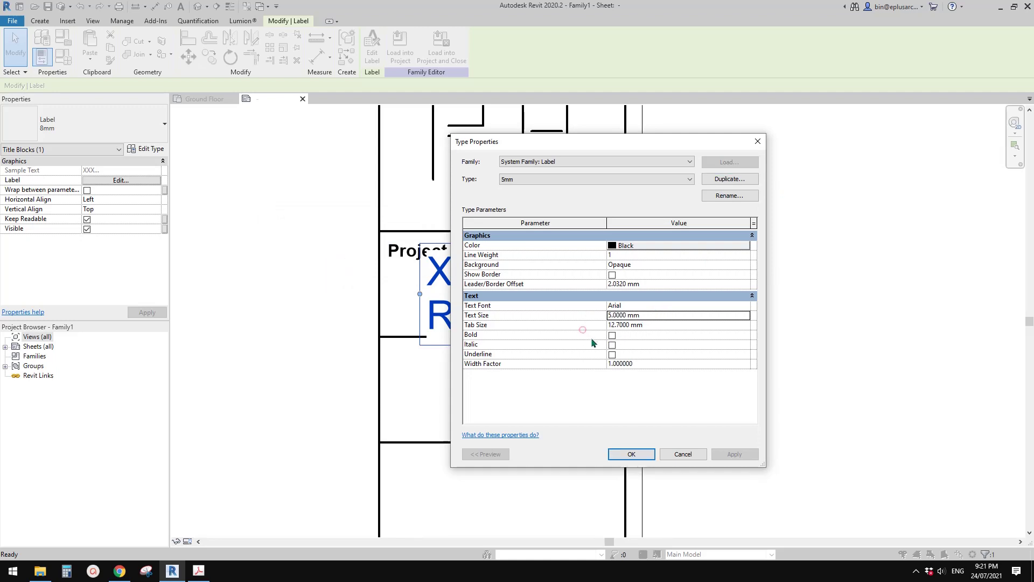
left_click(613, 335)
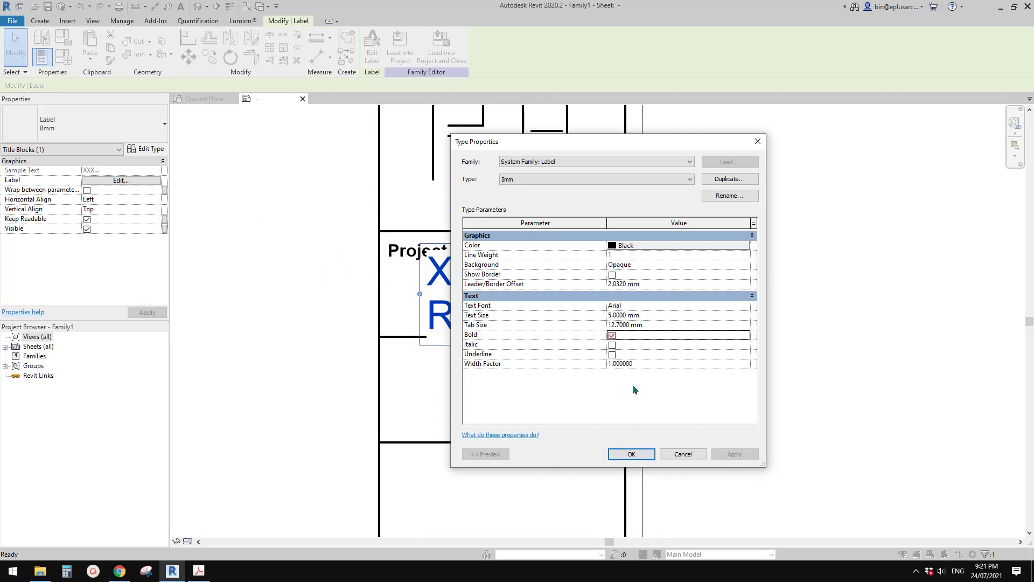
left_click(632, 454)
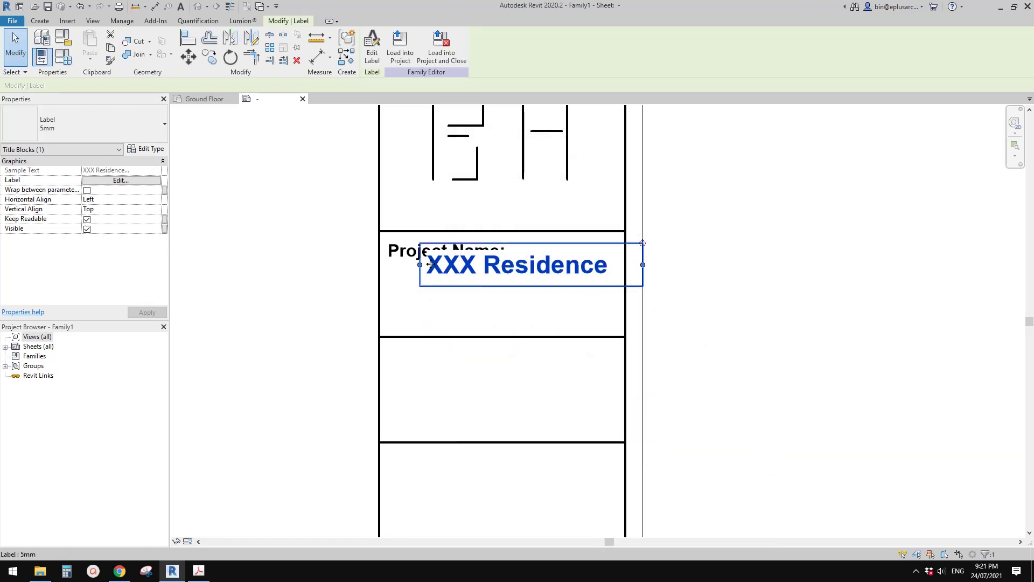
Settle the XXX Residence label under the Project Name: heading and fine-tune its width
left_click_drag(541, 266, 530, 288)
middle_click_drag(532, 304, 563, 306)
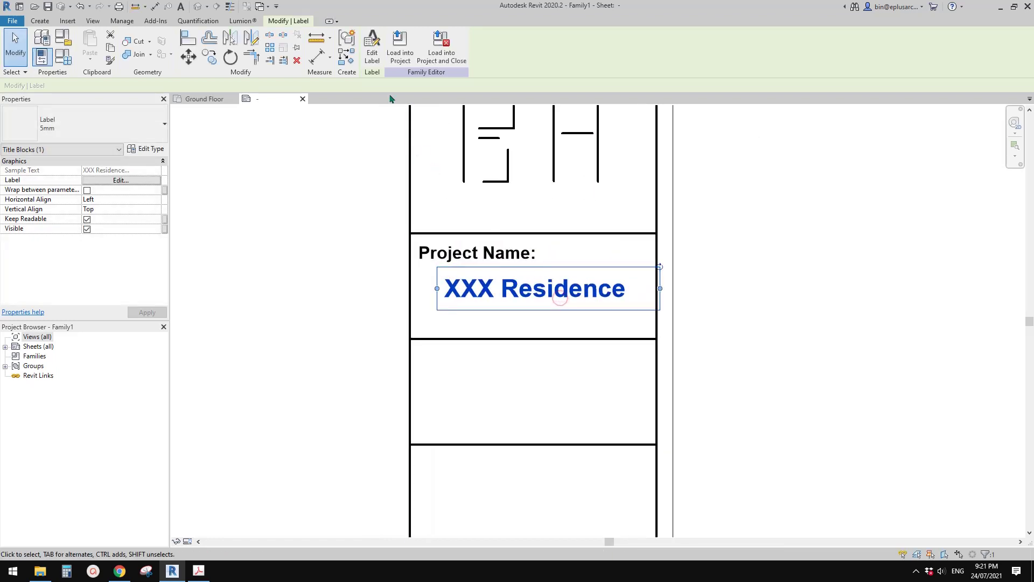
left_click_drag(465, 291, 480, 289)
middle_click_drag(526, 302, 499, 302)
mouse_move(625, 284)
left_mouse_down()
mouse_move(752, 284)
mouse_move(627, 286)
left_mouse_up()
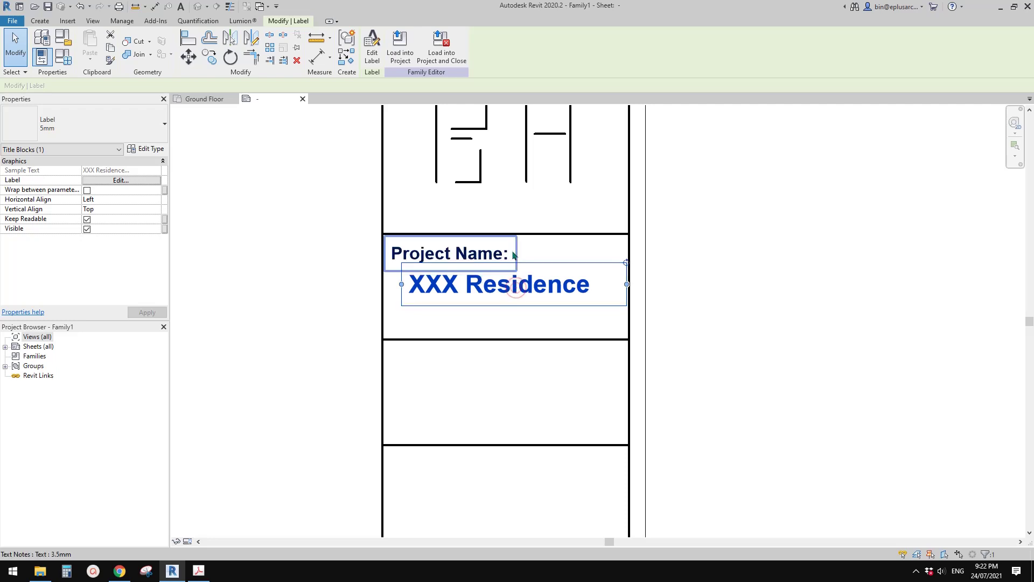
Change the Project Name label's sample value to 'xxxx xxxx xXXX Residence' and redo the change
left_click(372, 48)
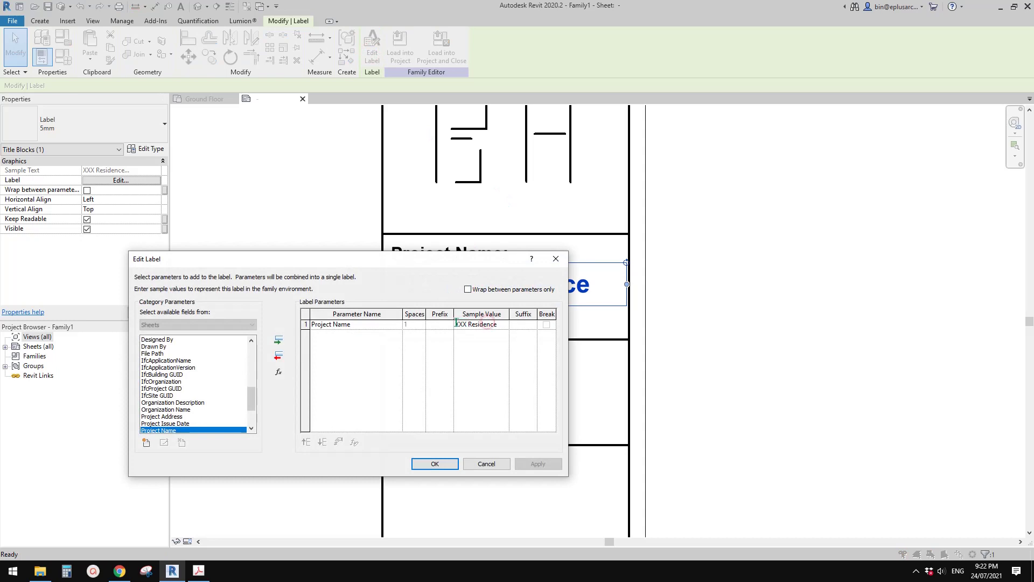
type("xxxx xxxx xXXX Re")
left_click(450, 462)
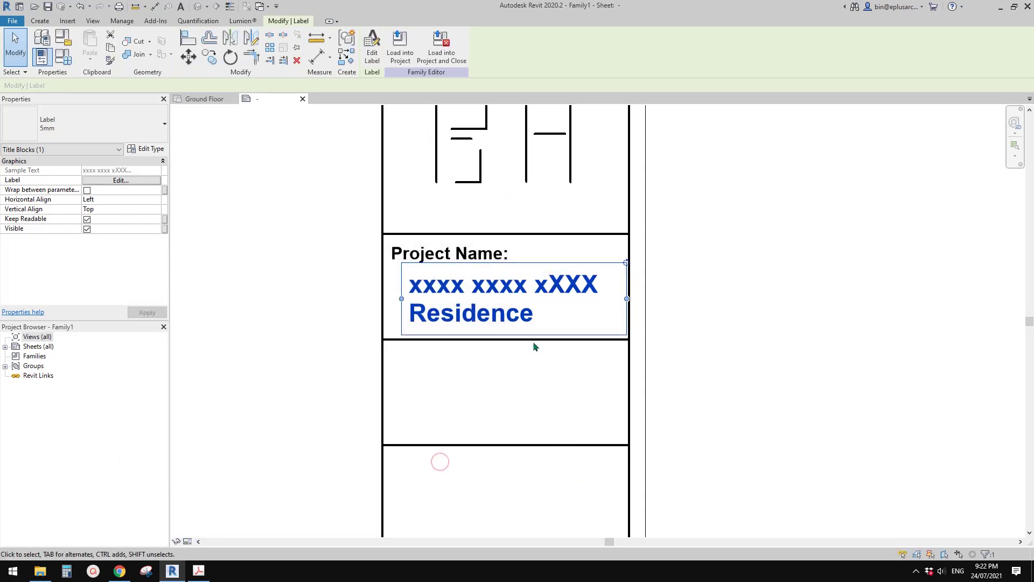
left_click(656, 298)
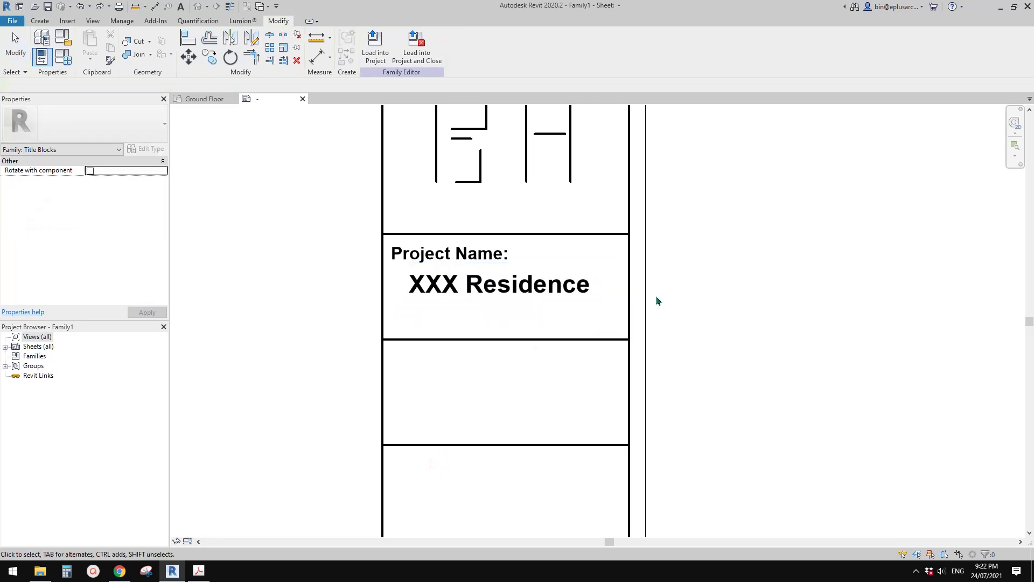
key("ctrl+y")
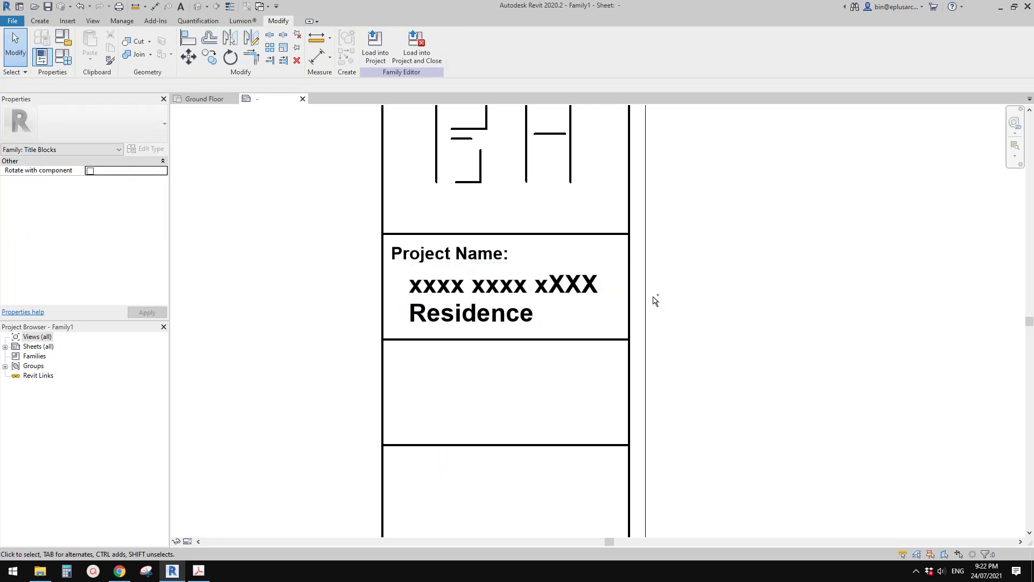
Select and deselect the label to check it wraps over two lines in the title block
scroll(544, 307, "down", 2)
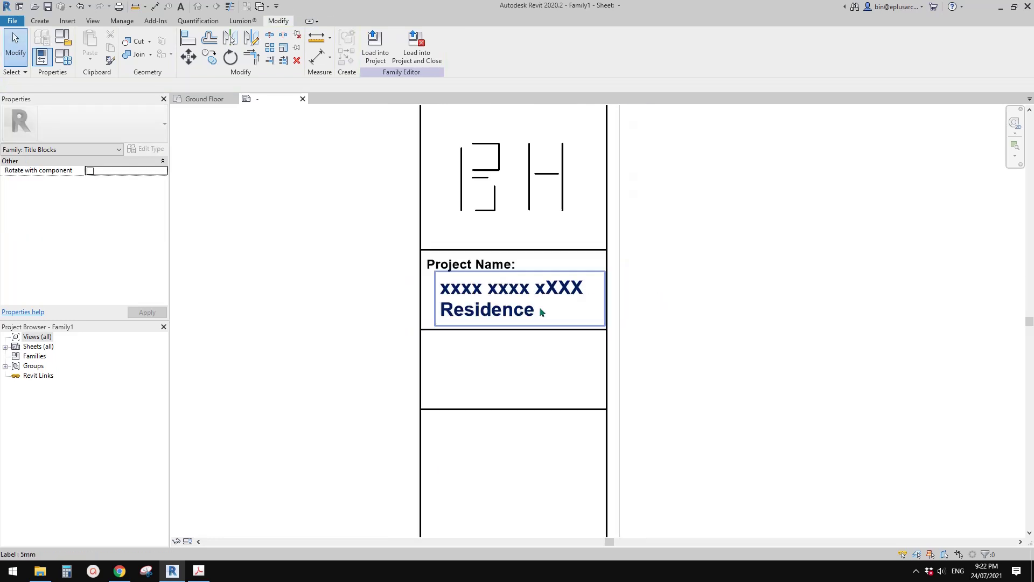
left_click(549, 271)
scroll(548, 275, "up", 1)
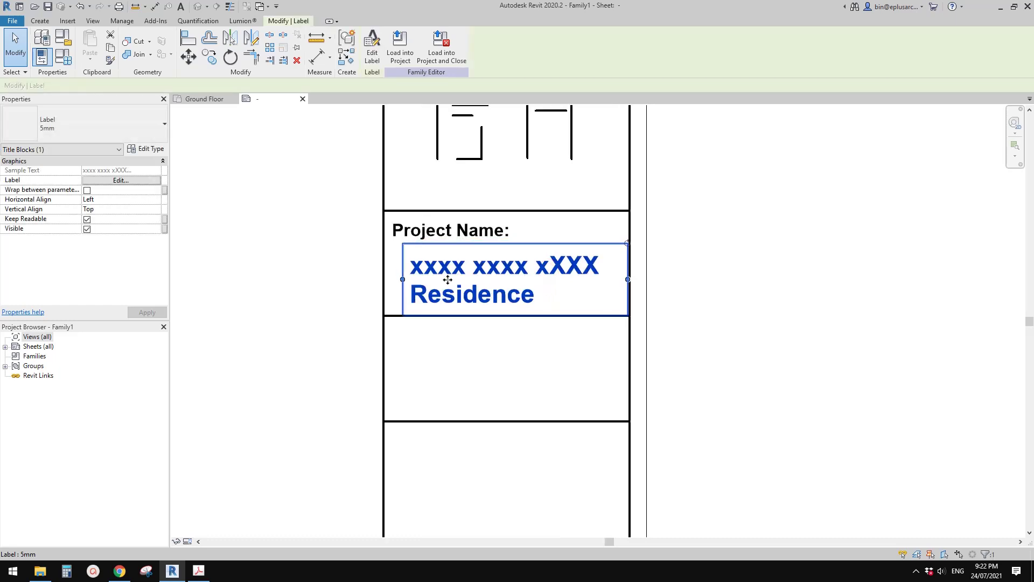
scroll(536, 282, "down", 1)
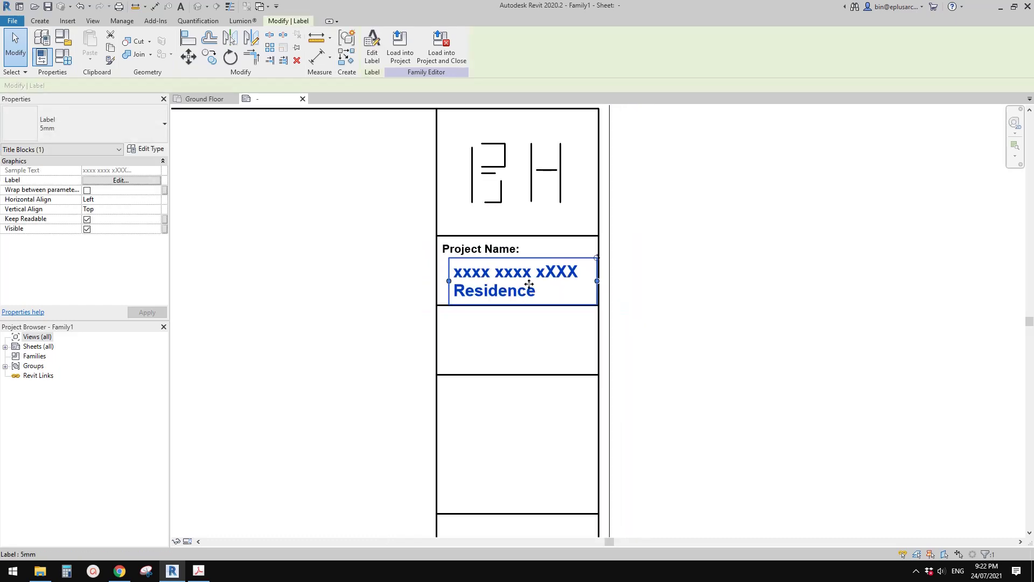
left_click(535, 310)
scroll(539, 315, "down", 1)
middle_click_drag(544, 334, 547, 256)
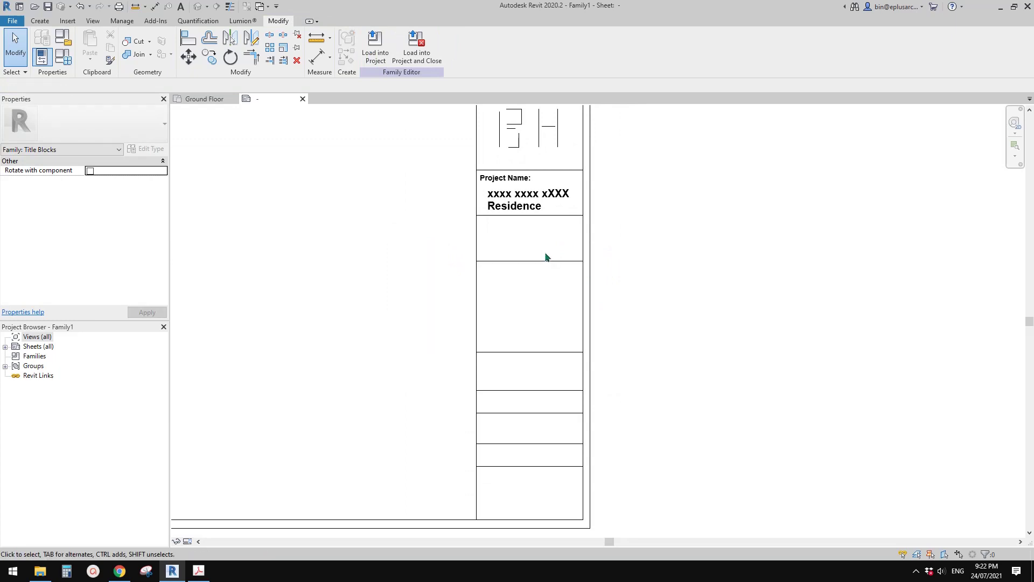
scroll(499, 261, "up", 2)
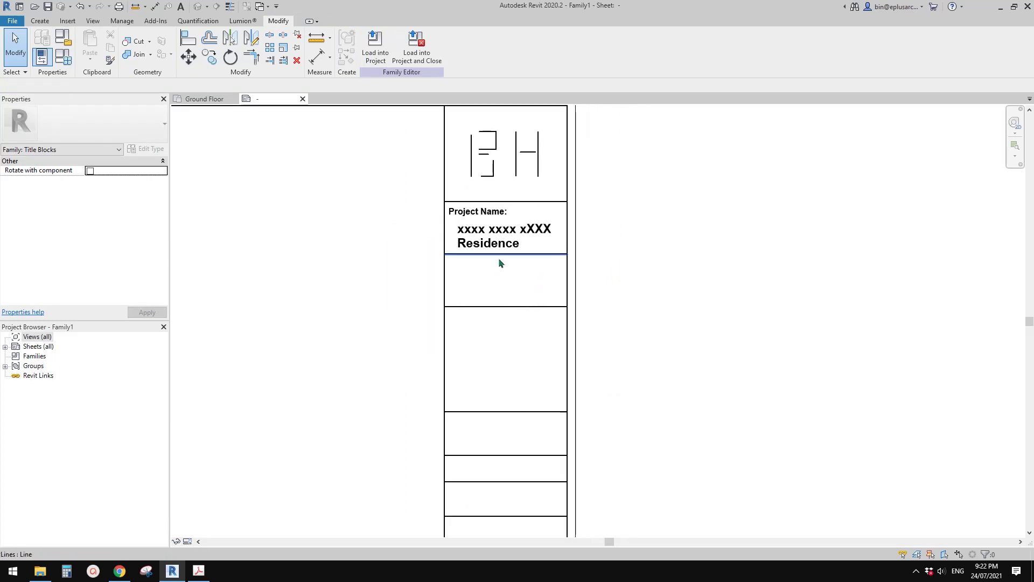
Copy the 'Project Name:' heading into the two boxes below it
left_click(473, 203)
key("c")
key("o")
left_click(437, 188)
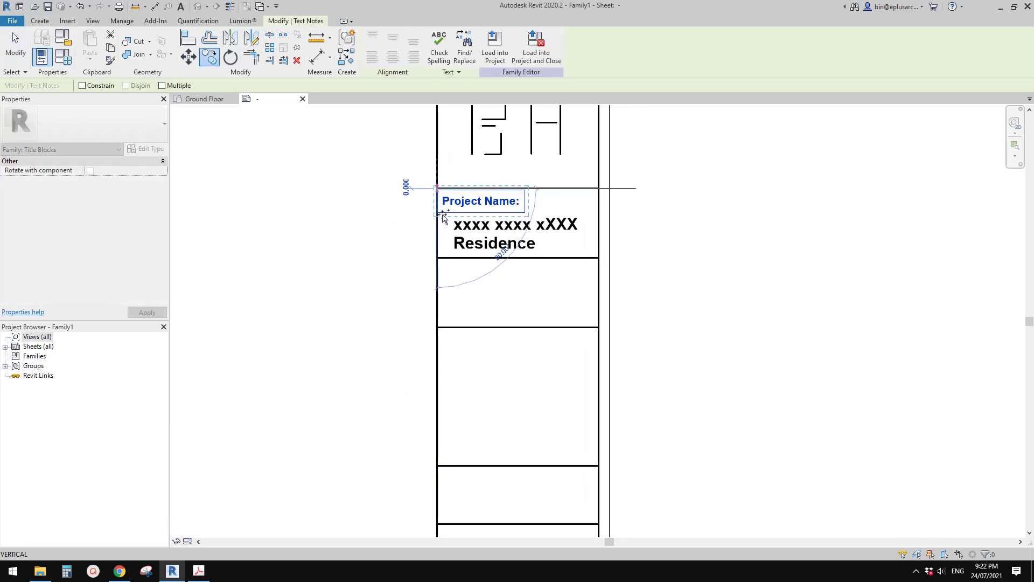
left_click(437, 258)
key("c")
key("o")
left_click(437, 258)
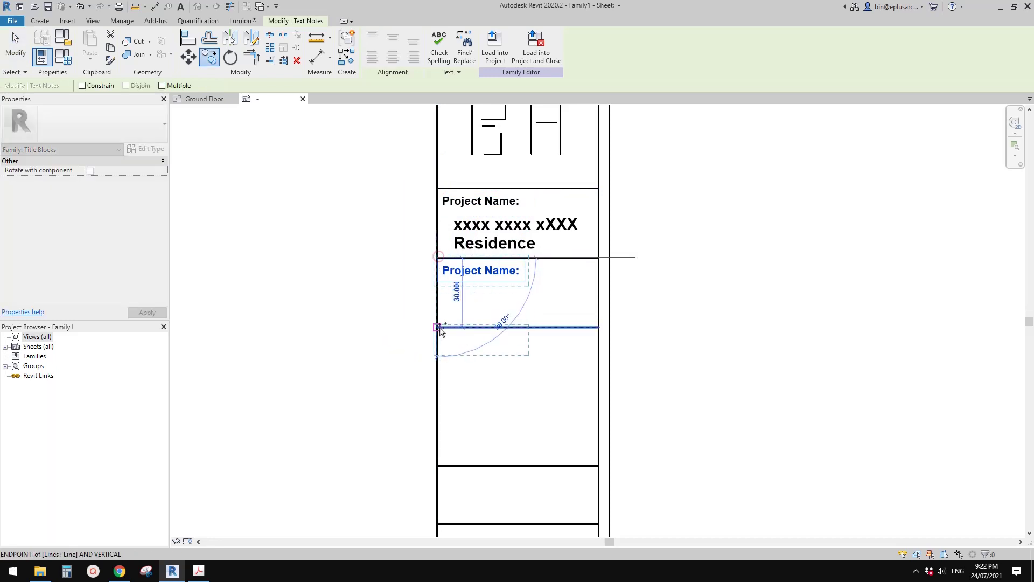
left_click(437, 327)
key("Escape")
Rename the middle heading to 'Project Address:'
scroll(504, 275, "up", 2)
left_click(500, 275)
left_click(508, 277)
left_click_drag(488, 271, 535, 272)
type("Address")
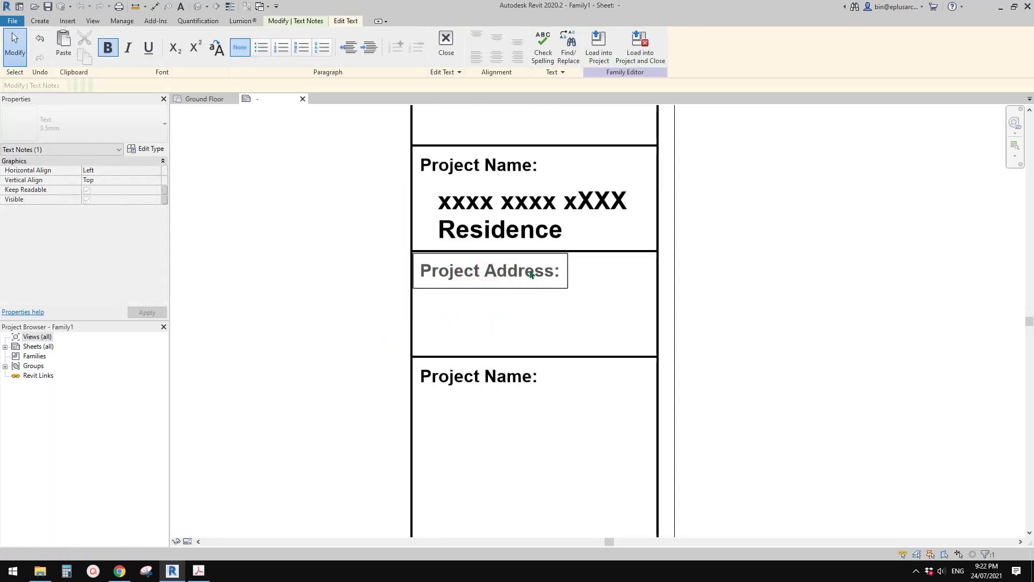
left_click(545, 329)
Copy the 'xxxx xxxx xXXX Residence' label down into the Project Address box
left_click(518, 236)
key("c")
key("o")
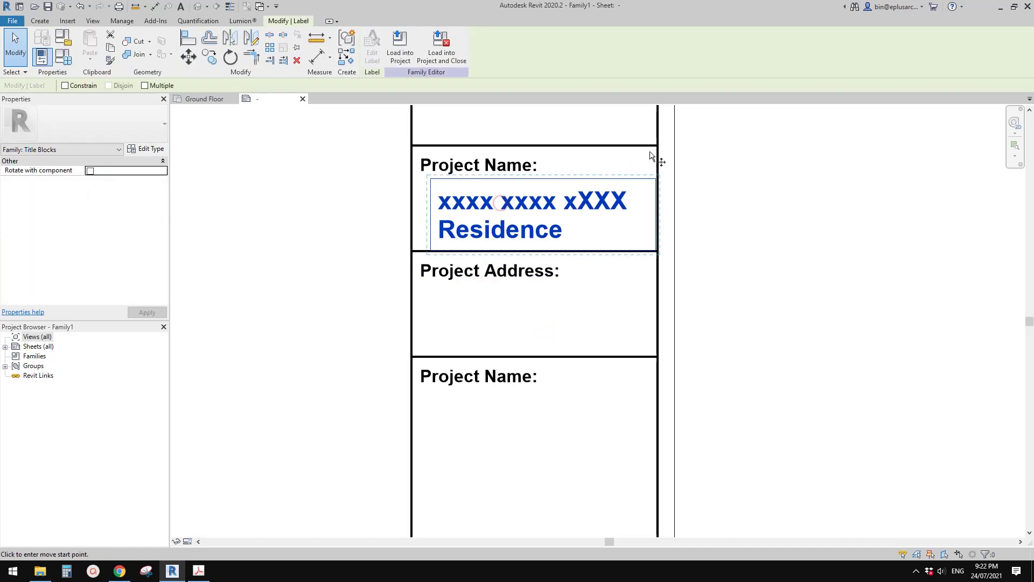
left_click(657, 145)
left_click(658, 250)
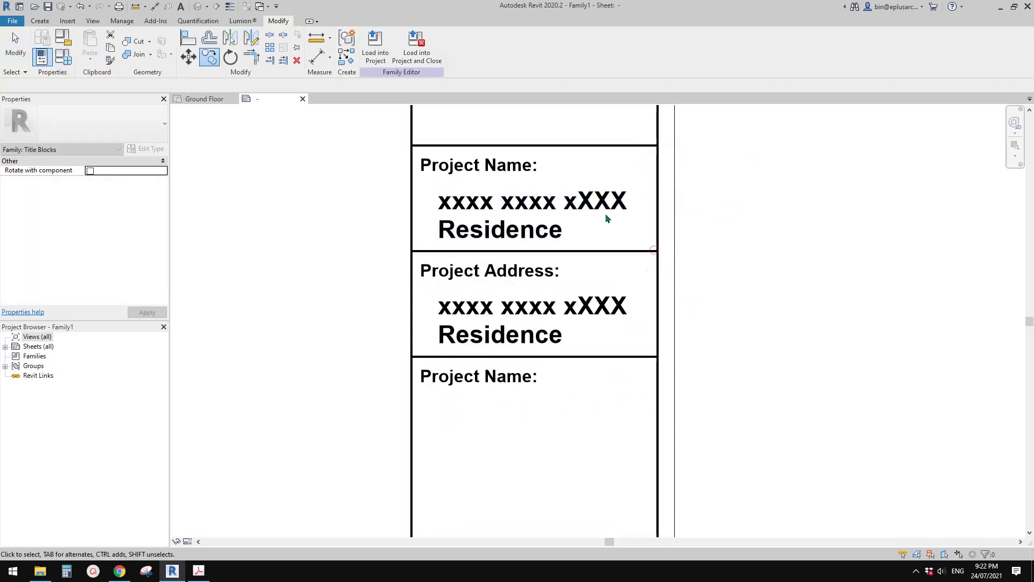
Swap the copied label's parameter from Project Name to Project Address
left_click(537, 313)
left_click(372, 49)
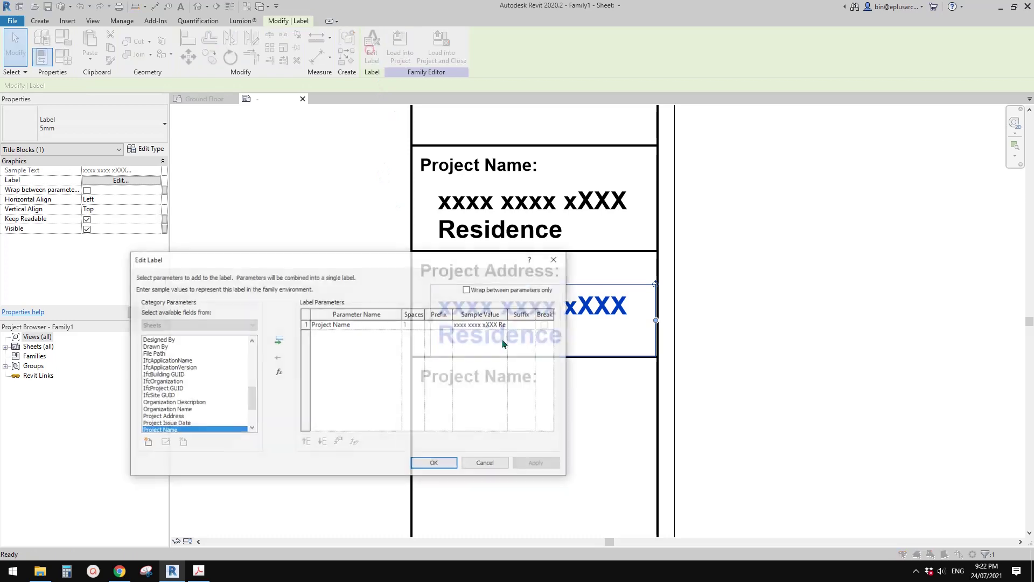
left_click(366, 324)
left_click(277, 356)
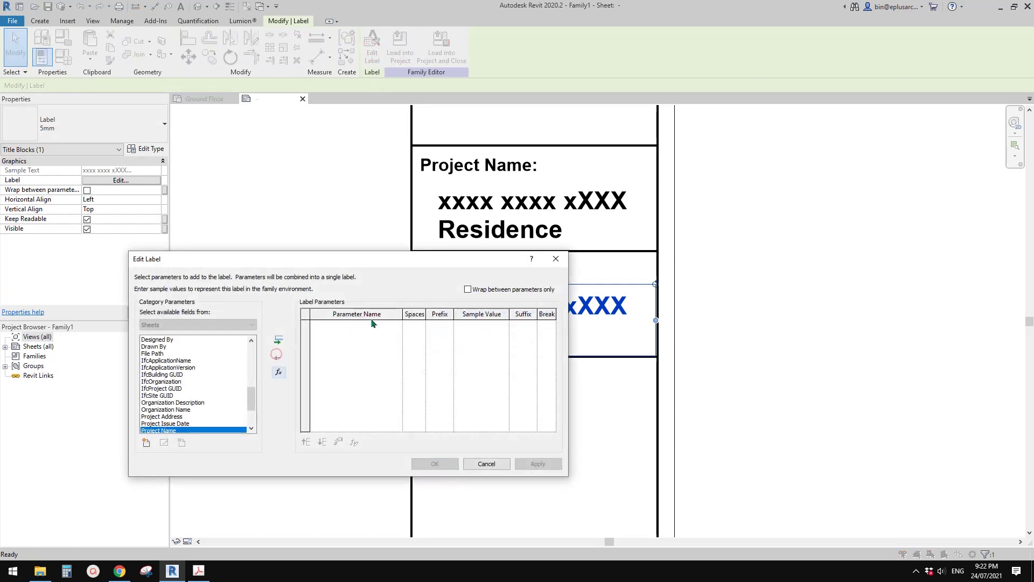
scroll(239, 410, "down", 1)
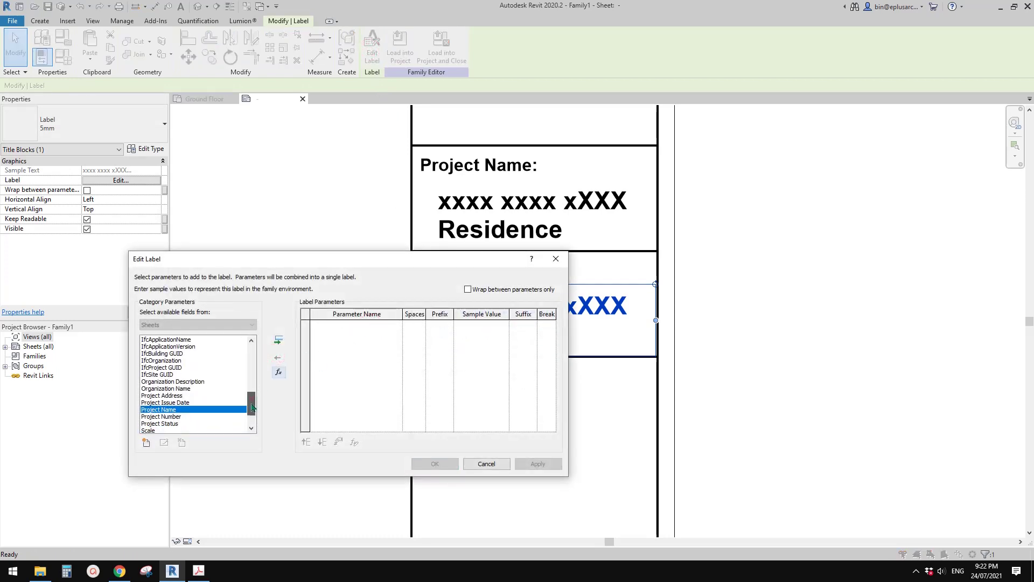
left_click(166, 397)
left_click(284, 343)
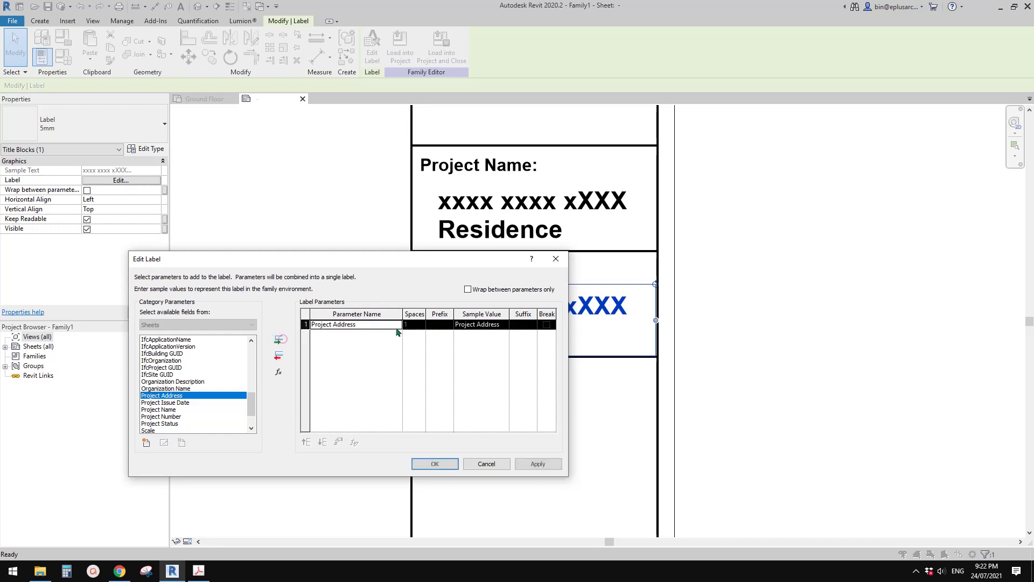
left_click(434, 463)
scroll(366, 371, "down", 1)
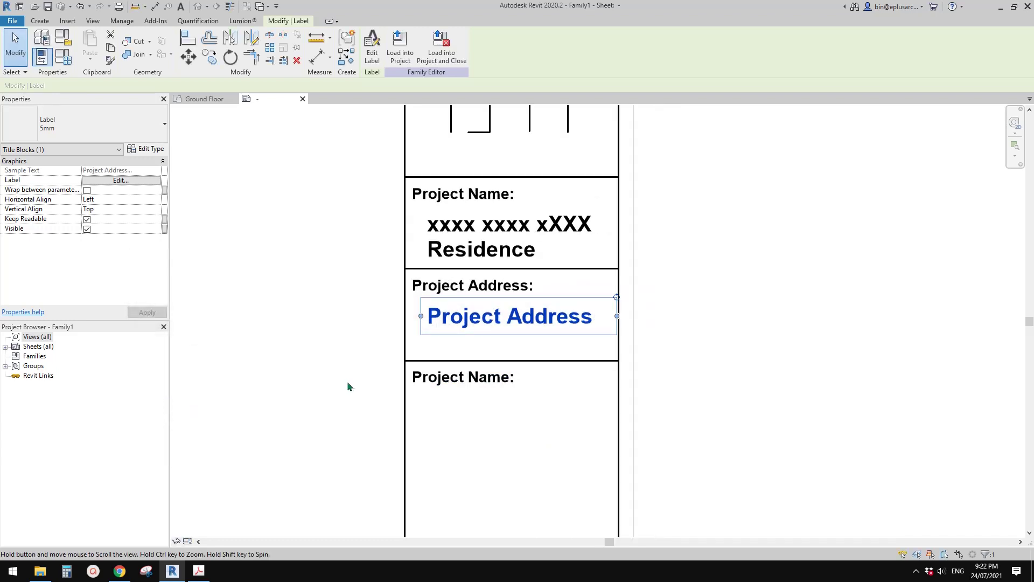
scroll(571, 435, "down", 1)
Delete the spare 'Project Name:' heading from the third box
middle_click_drag(527, 400, 557, 293)
left_click(557, 293)
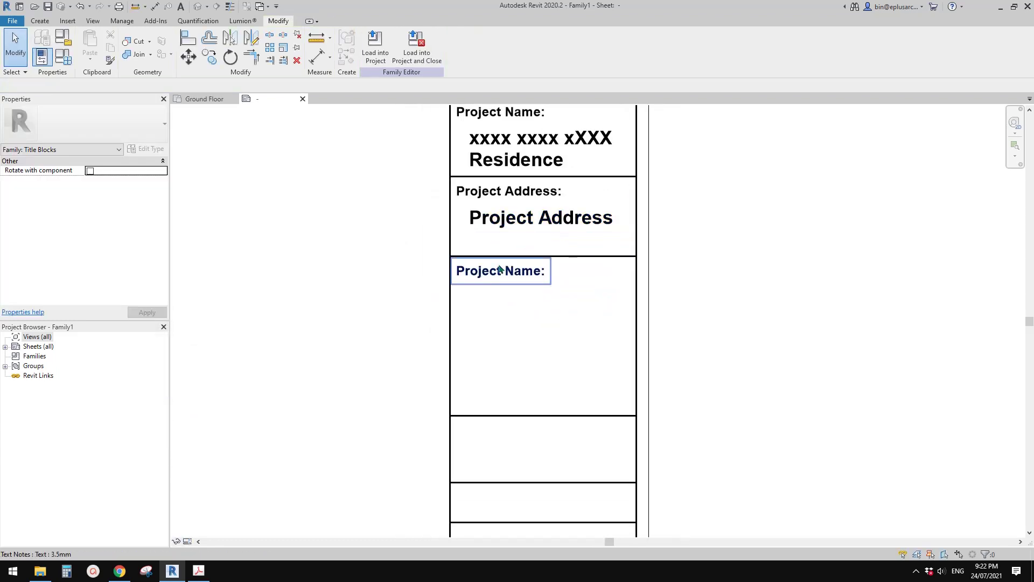
middle_click_drag(491, 293, 483, 291)
scroll(473, 315, "down", 1)
middle_click_drag(517, 372, 566, 339)
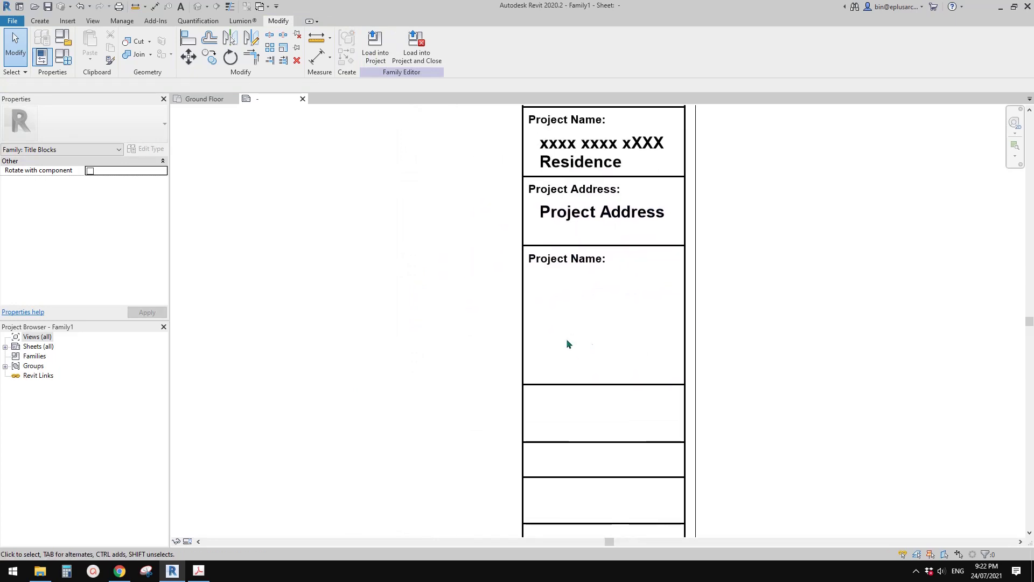
scroll(449, 334, "down", 1)
middle_click_drag(428, 331, 369, 319)
scroll(501, 262, "up", 1)
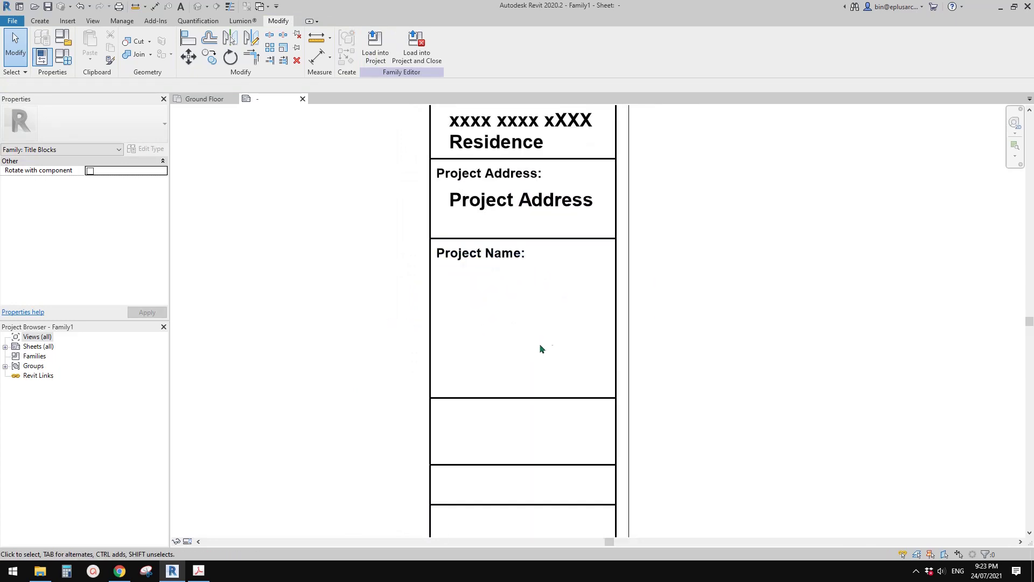
scroll(479, 254, "up", 1)
double_click(478, 256)
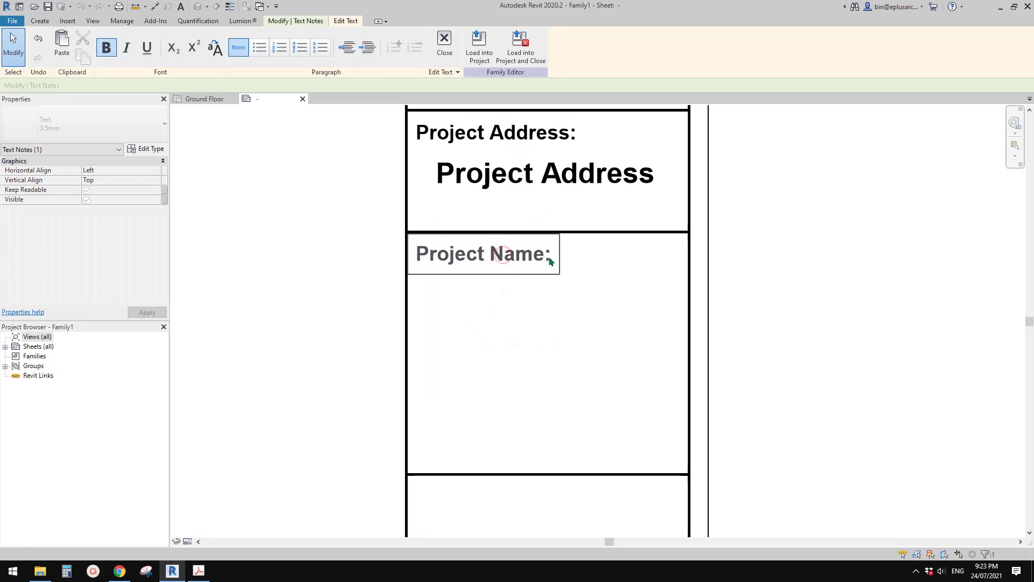
left_click(581, 315)
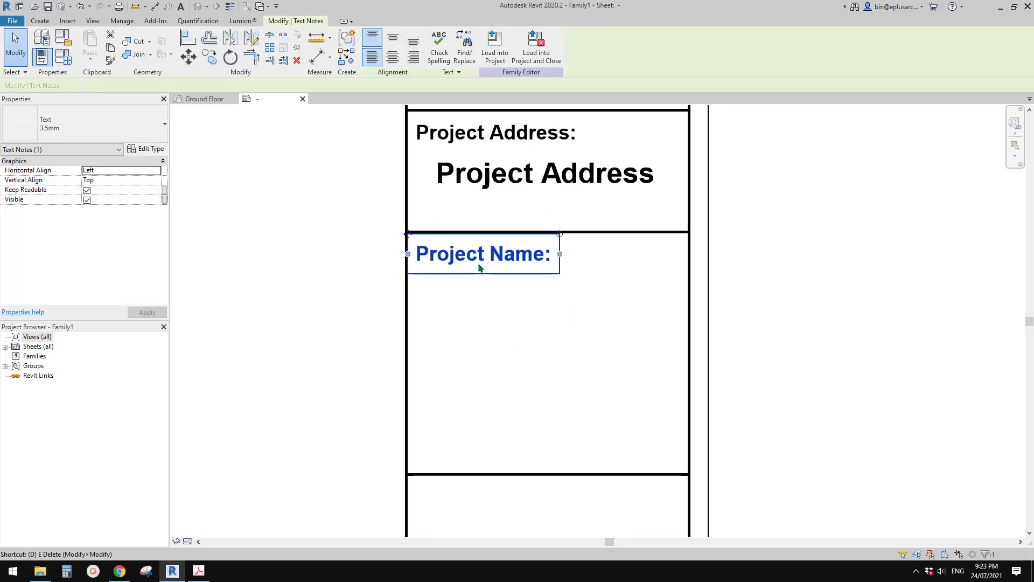
key("Delete")
Expand Sheets (all) in the Project Browser
scroll(551, 377, "down", 2)
middle_click_drag(551, 377, 496, 324)
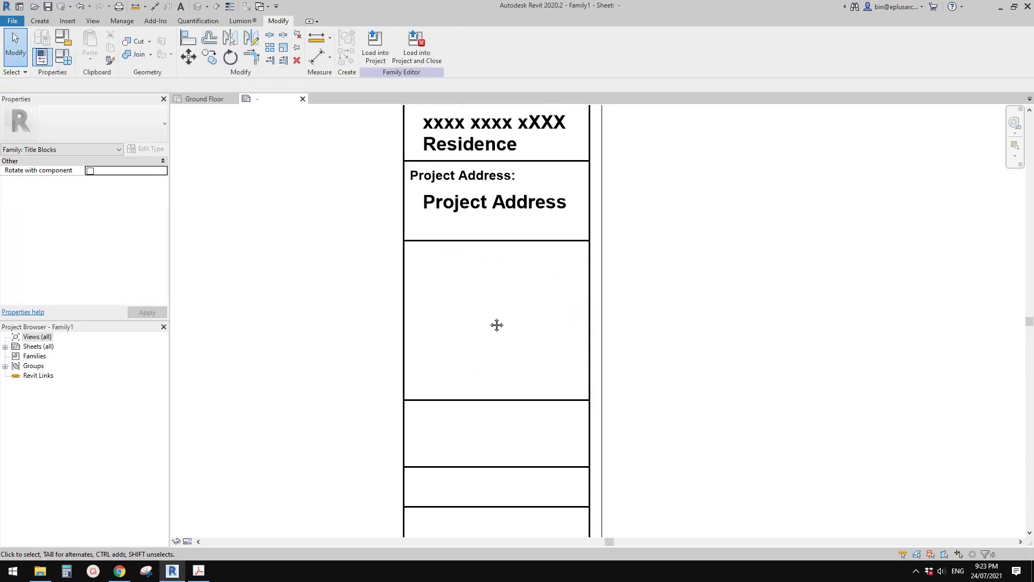
middle_click_drag(373, 309, 384, 306)
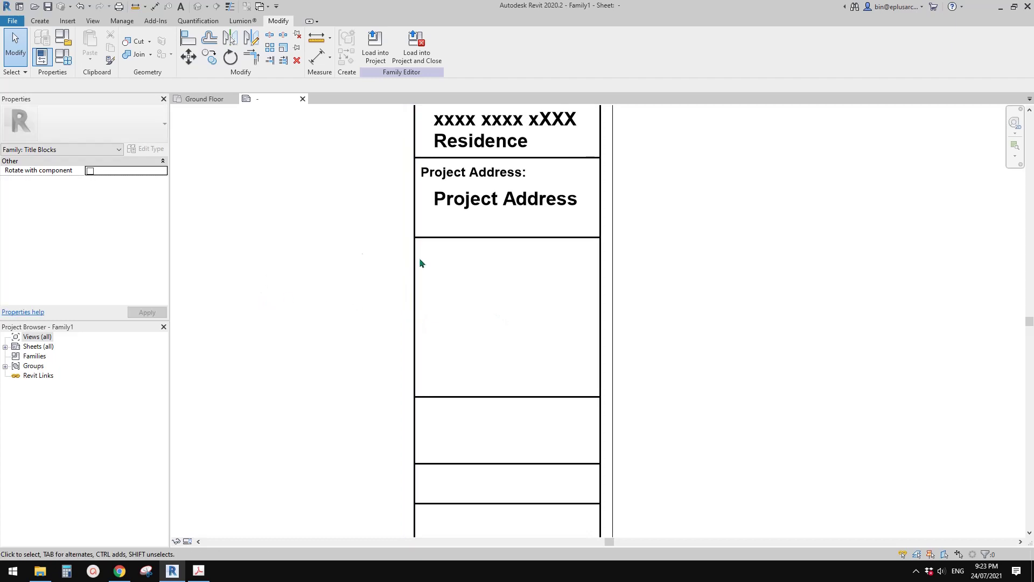
left_click(24, 346)
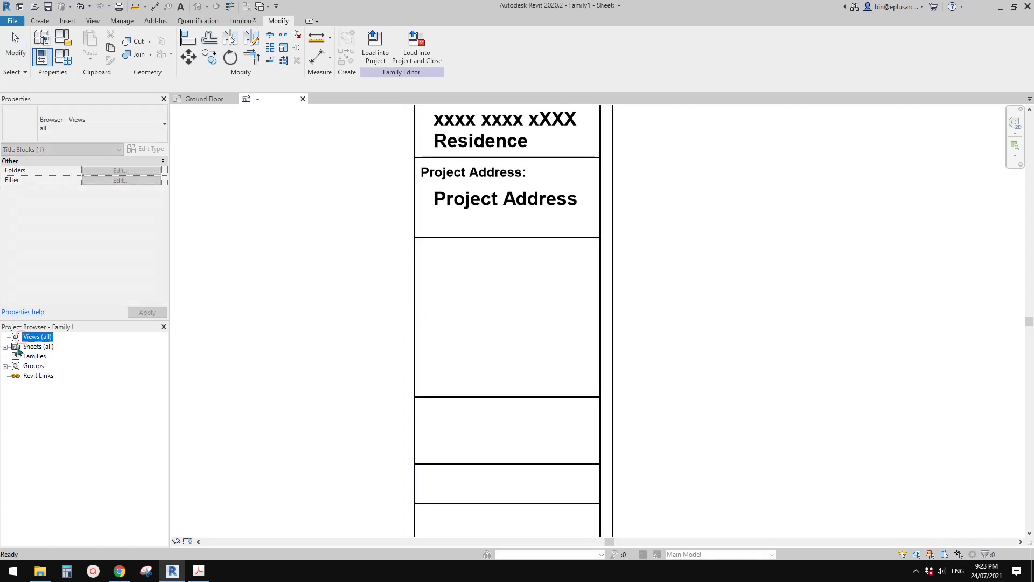
left_click(5, 346)
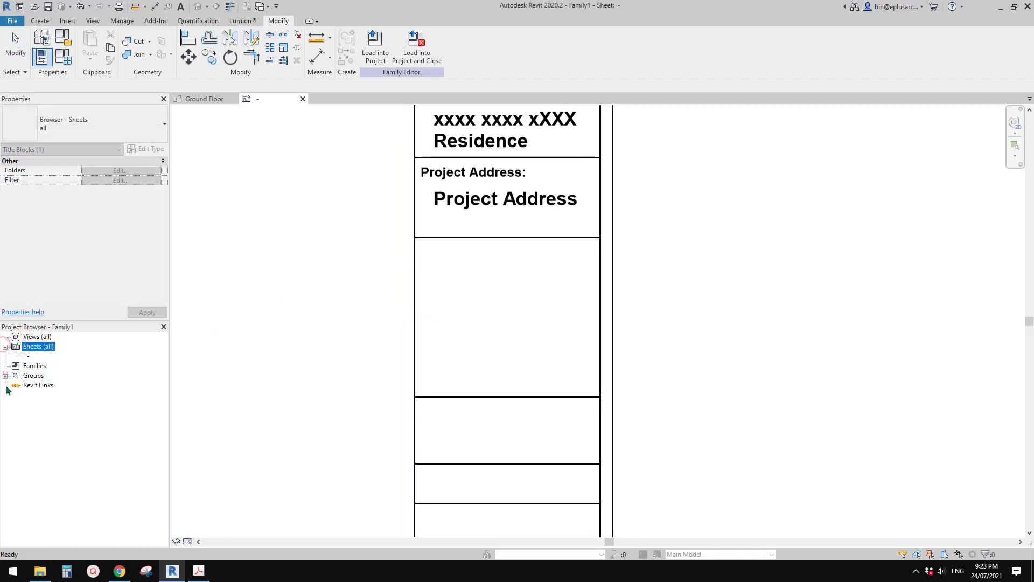
Clear the selection and browse the ribbon's annotation, insert and view tools
left_click(5, 374)
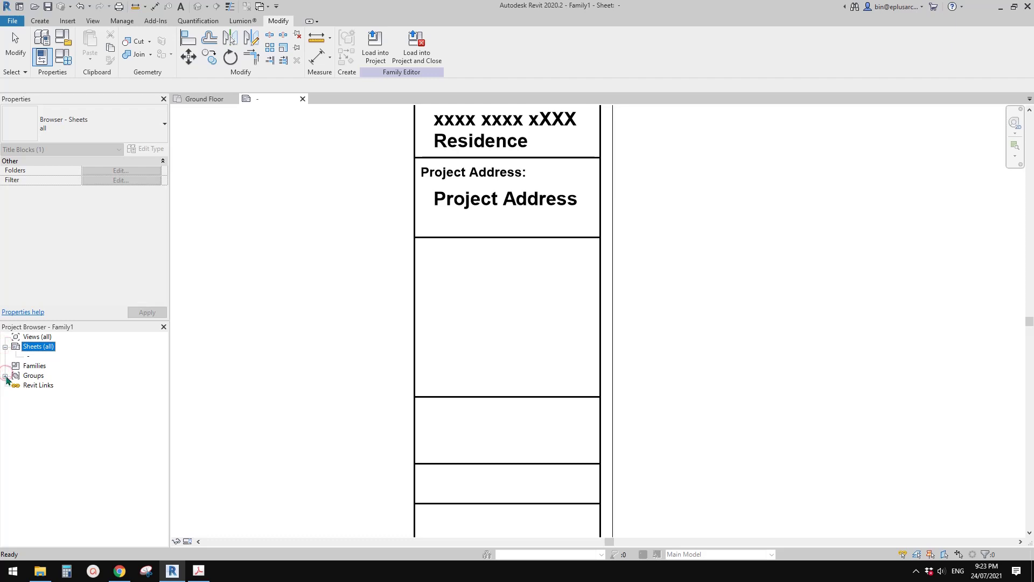
left_click(101, 374)
left_click(305, 210)
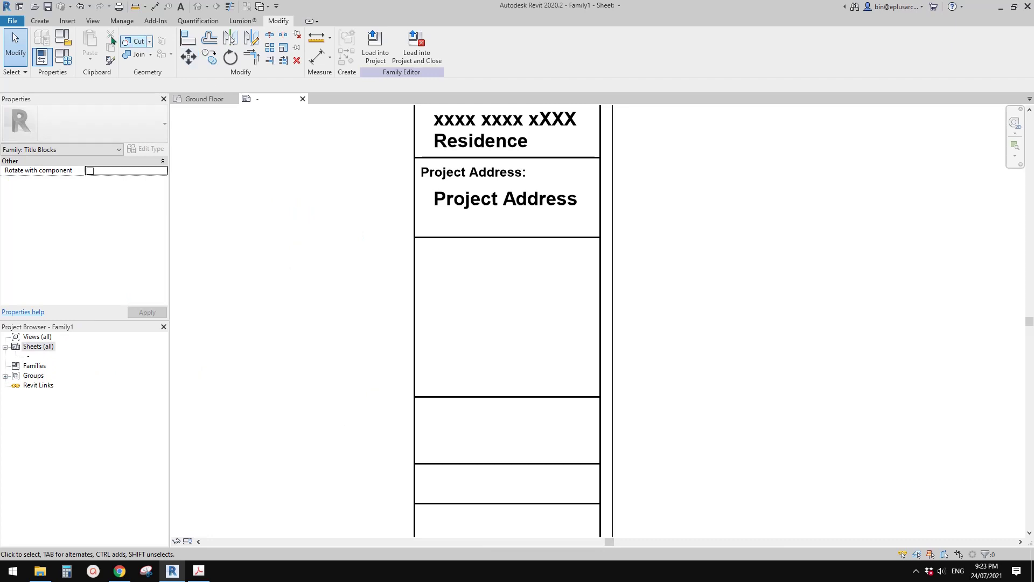
left_click(40, 21)
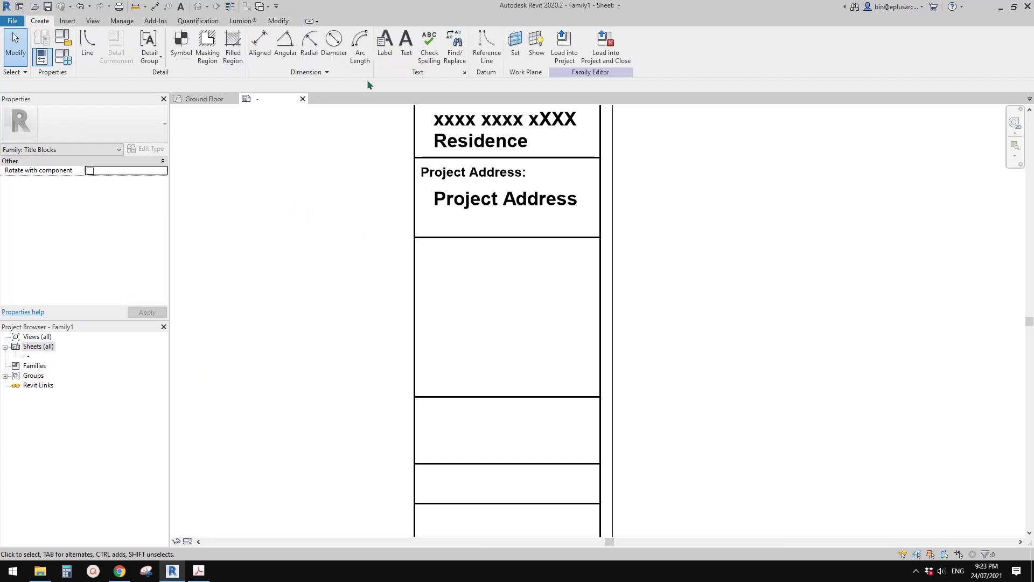
left_click(70, 19)
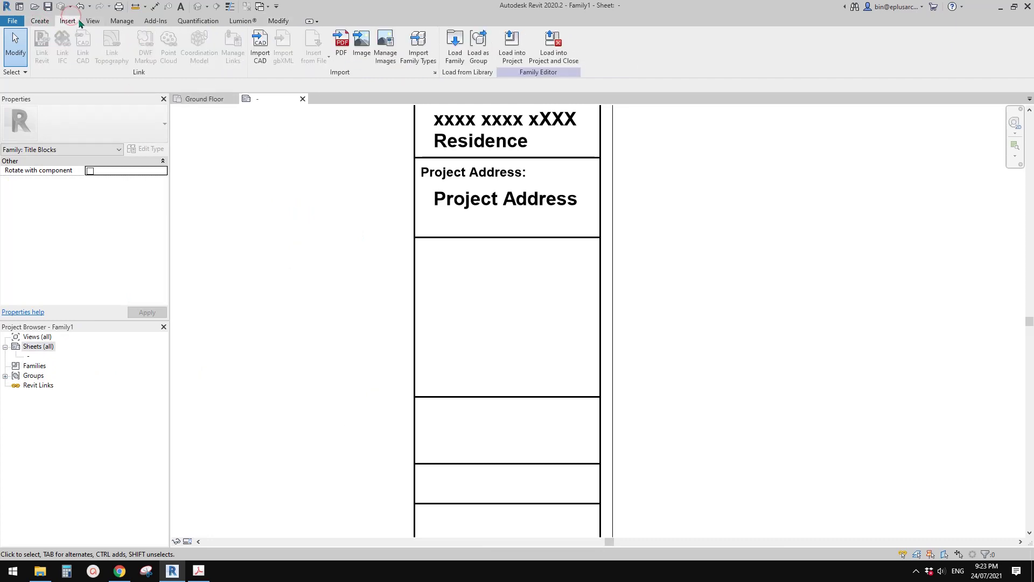
left_click(90, 21)
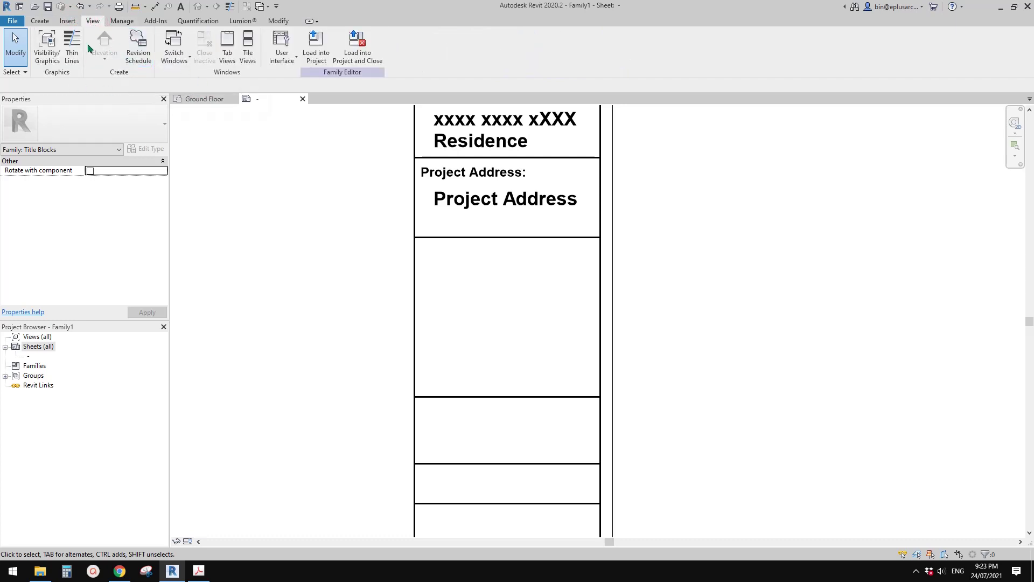
Create a Revision Schedule from the Revision source with Number, Description and Date fields
left_click(139, 54)
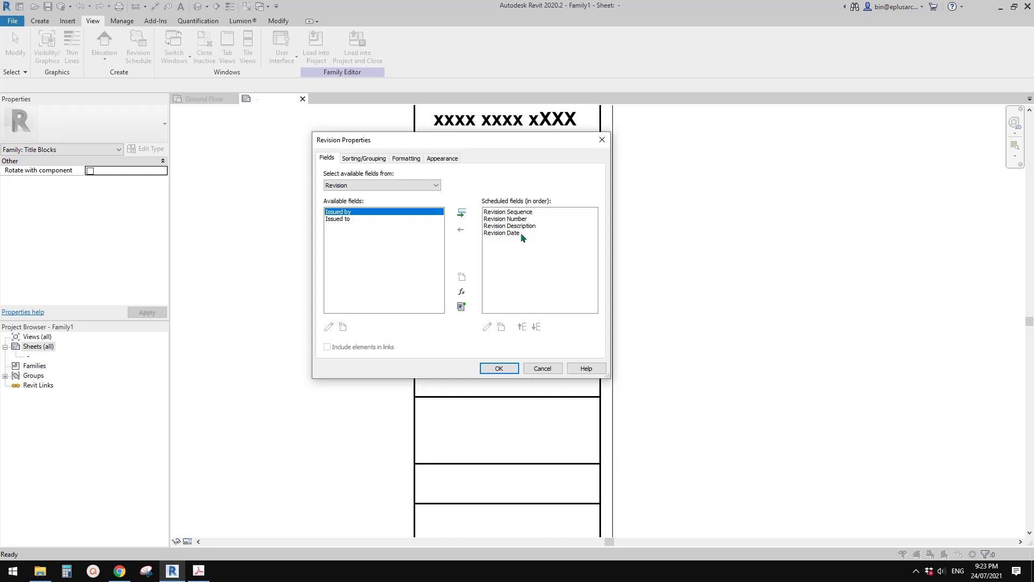
left_click(426, 185)
left_click(426, 185)
left_click(423, 185)
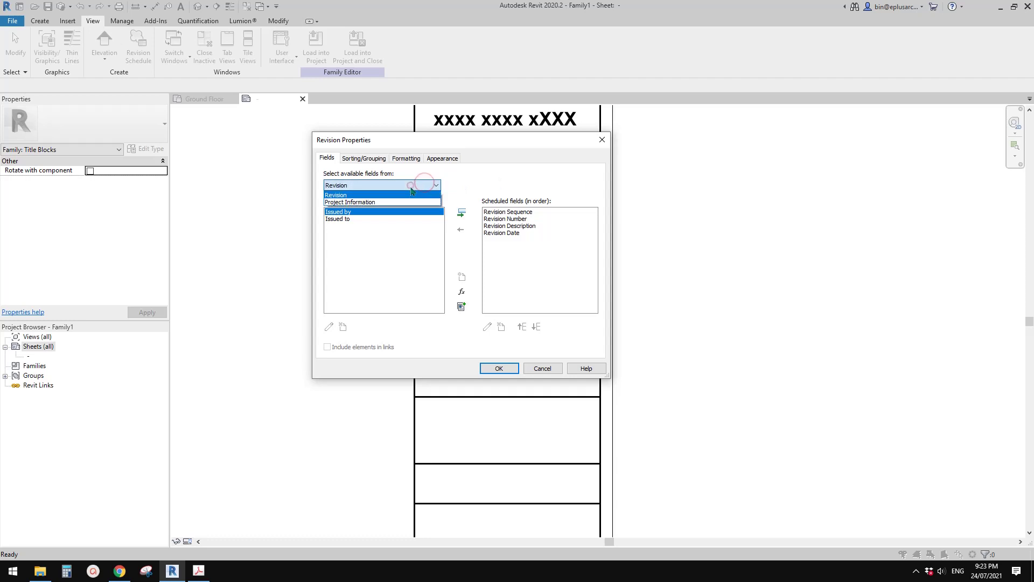
left_click(412, 185)
left_click(498, 368)
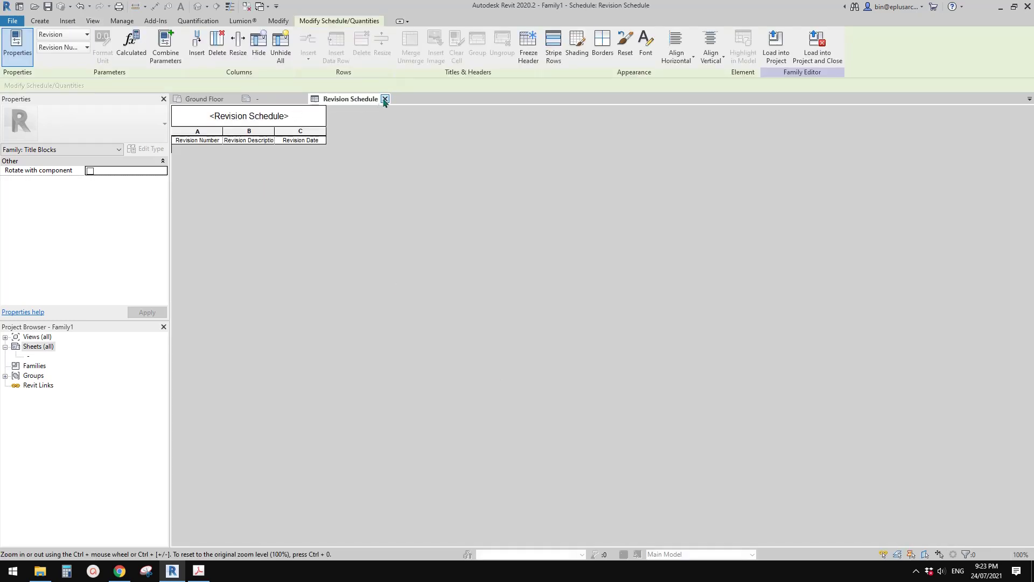
Drag the Revision Schedule from Views > Schedules onto the sheet below Project Address, then reopen it
left_click(384, 99)
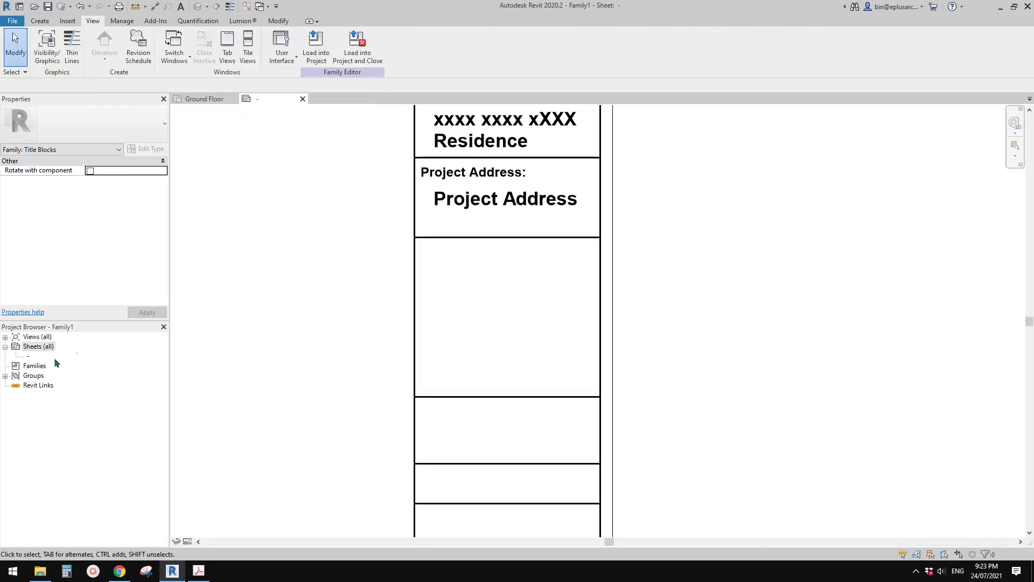
left_click(5, 337)
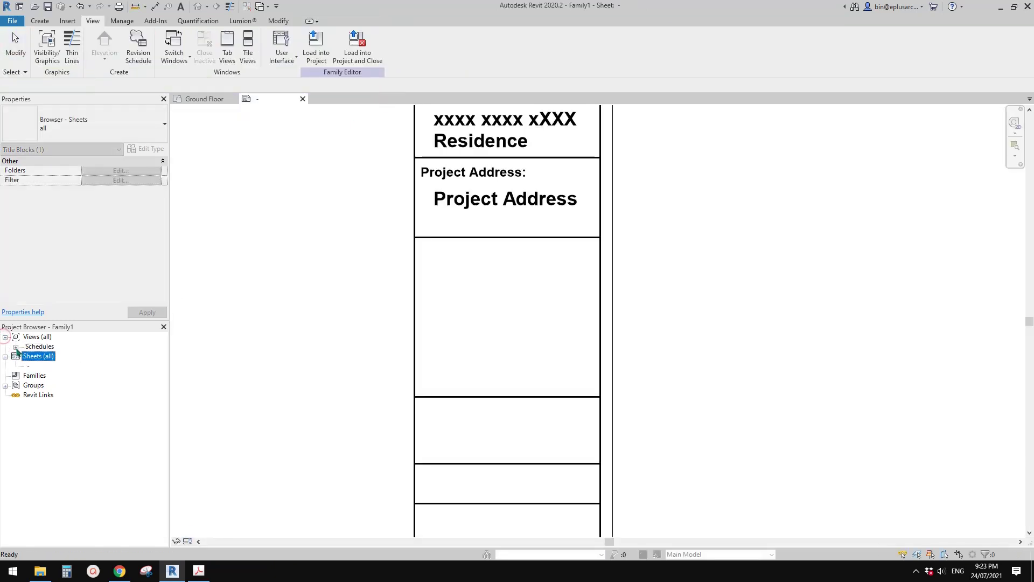
left_click(15, 347)
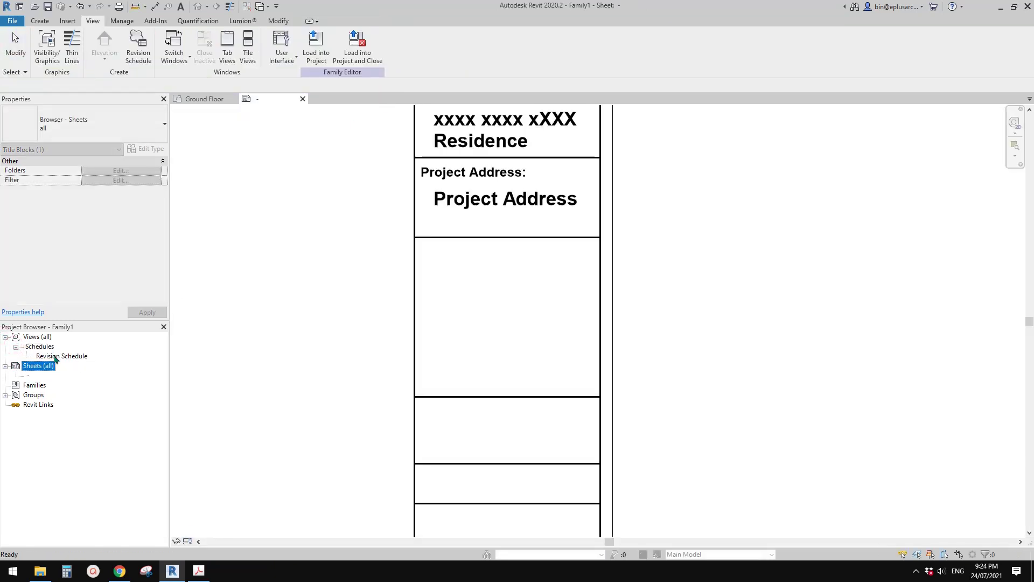
left_click_drag(74, 358, 487, 308)
left_click(505, 305)
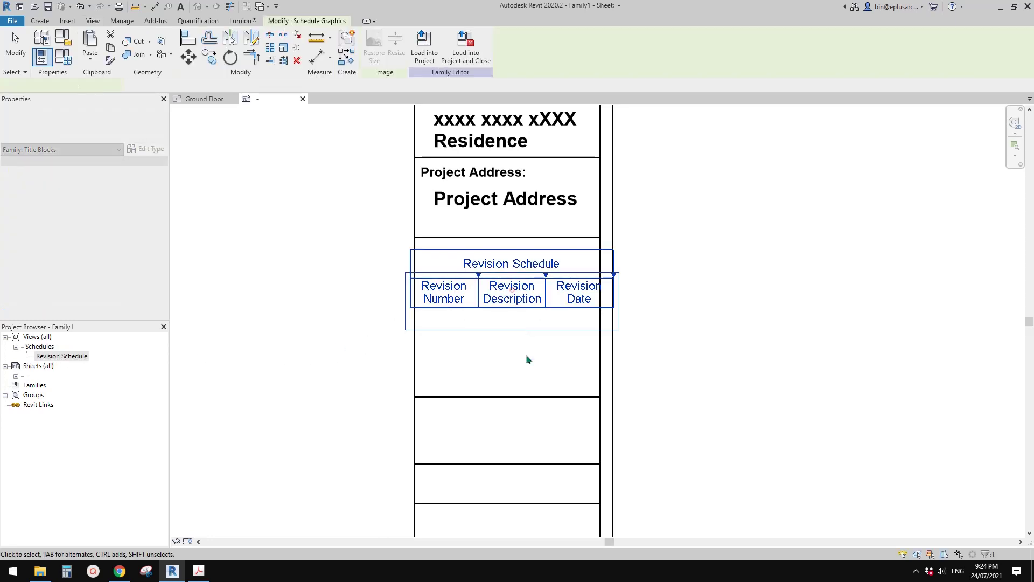
scroll(496, 275, "down", 3)
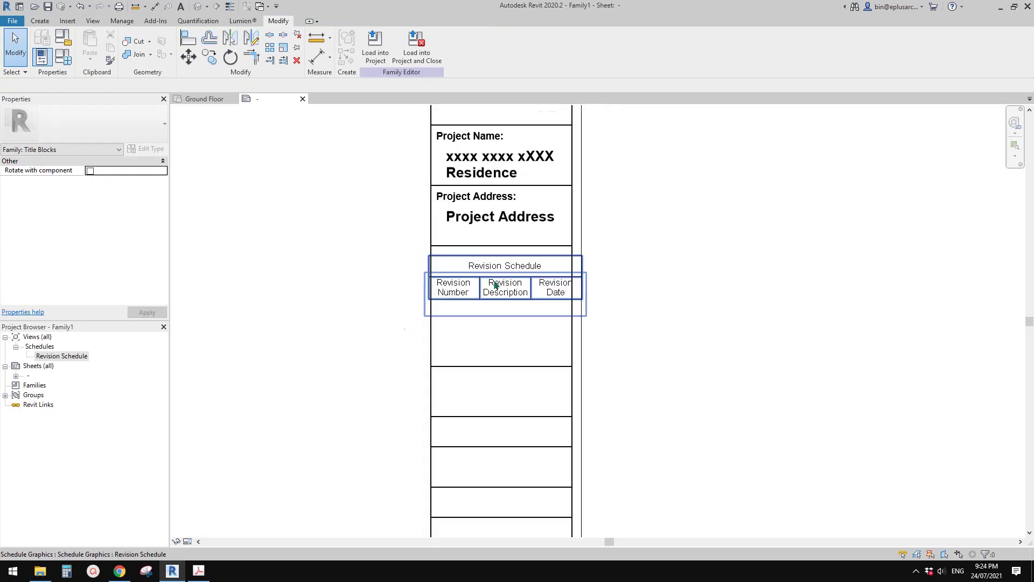
scroll(439, 295, "up", 1)
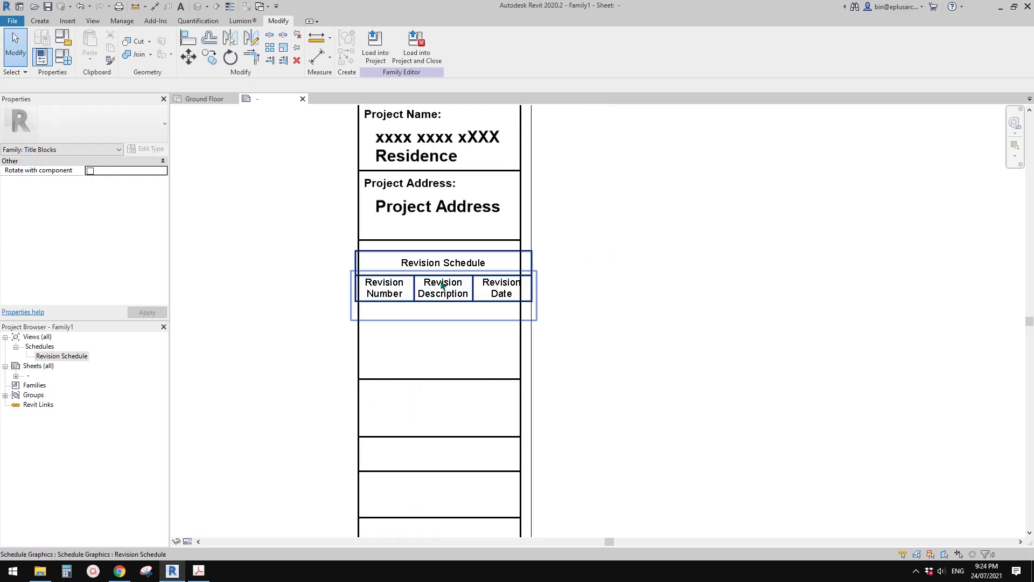
left_click(442, 285)
double_click(429, 279)
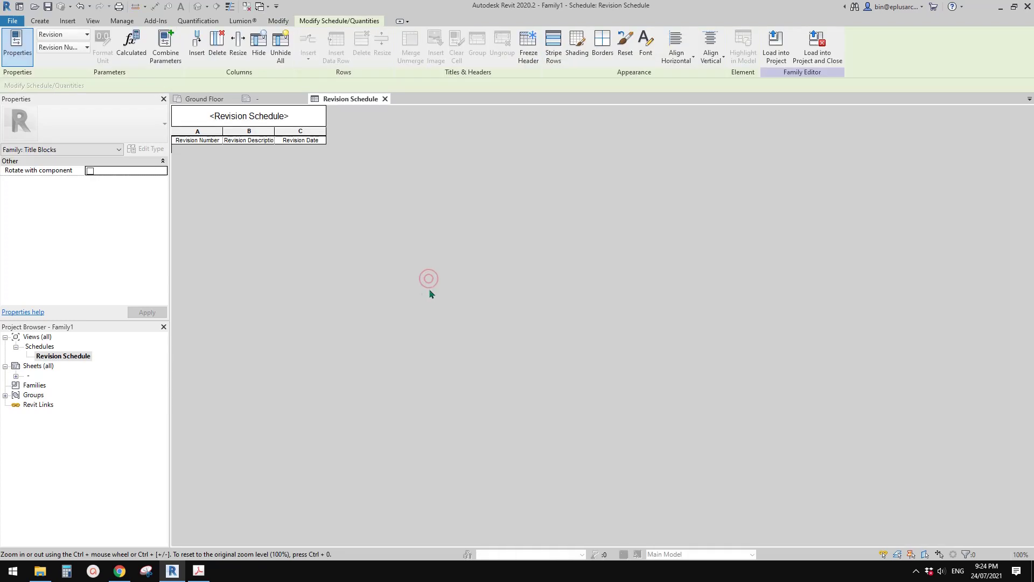
Start editing the Revision Number column heading, then leave it unchanged
left_click(197, 143)
left_click(285, 99)
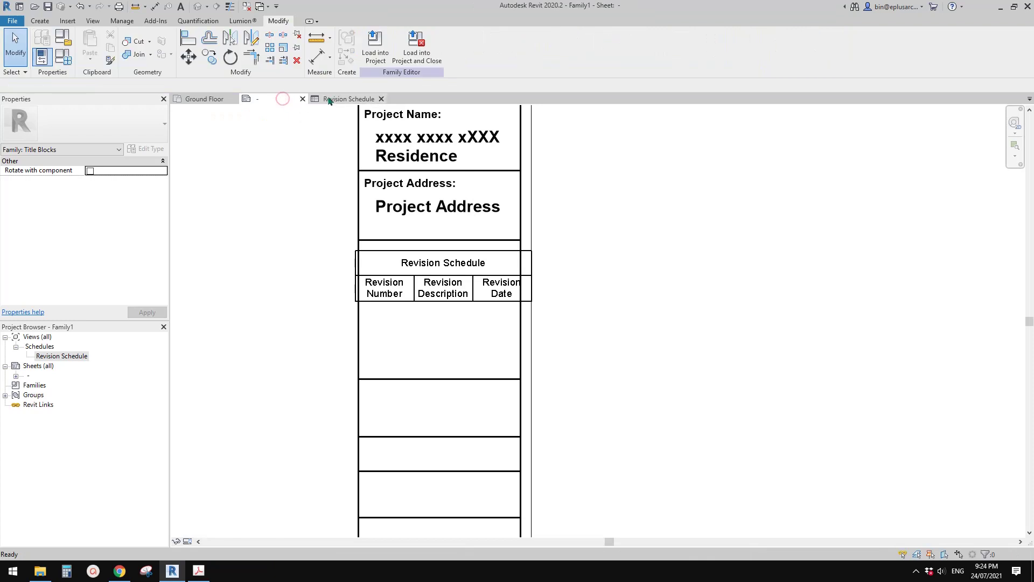
left_click(328, 99)
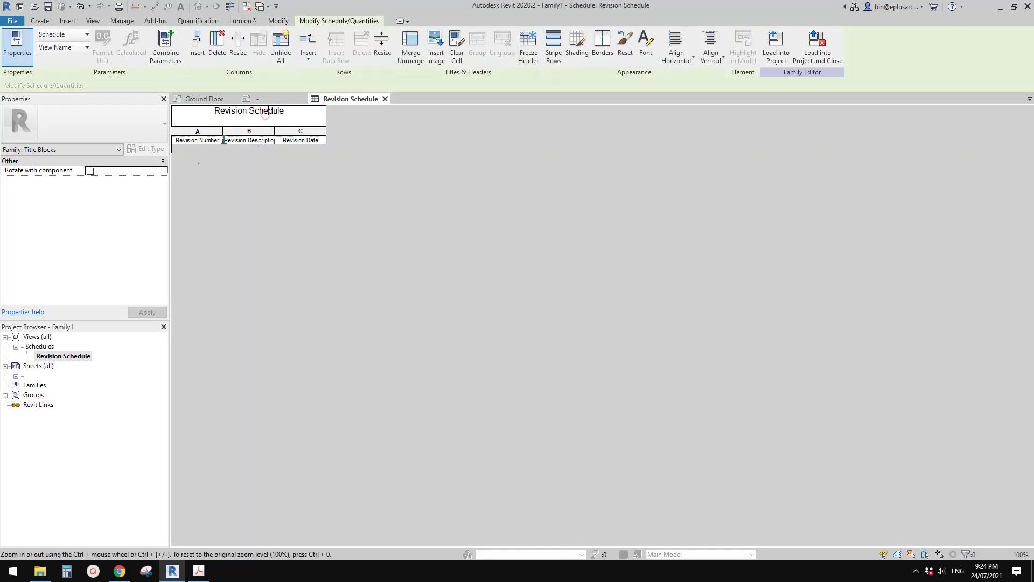
left_click(95, 186)
left_click(57, 210)
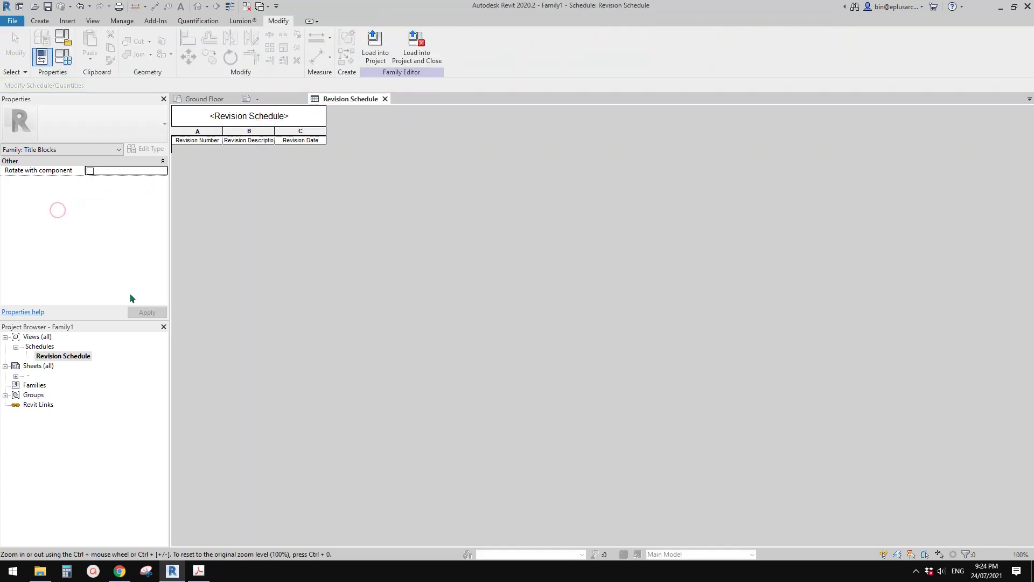
Review the schedule's Appearance title text sizes, cancel, and return to the title block sheet
left_click(74, 357)
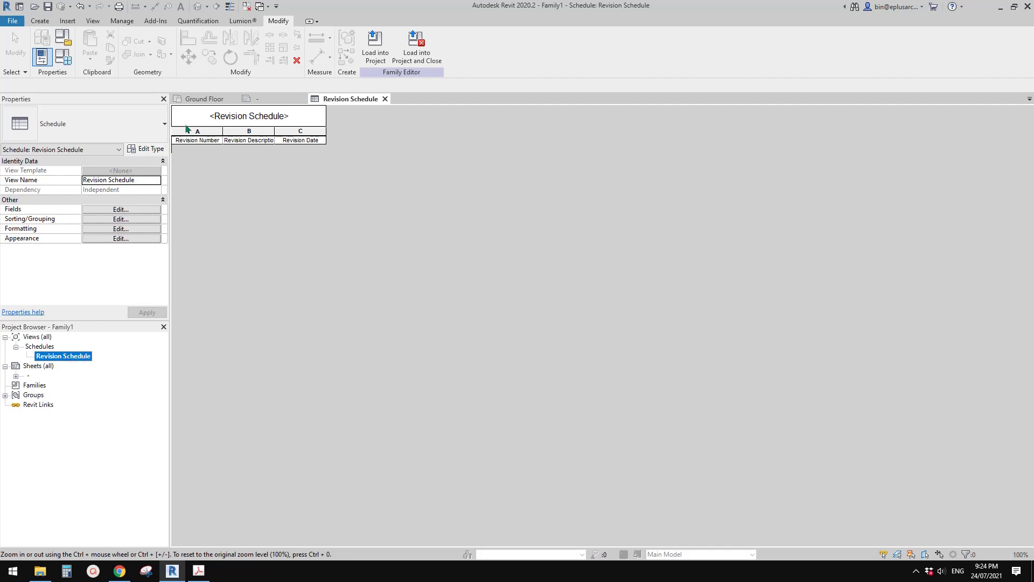
left_click(121, 238)
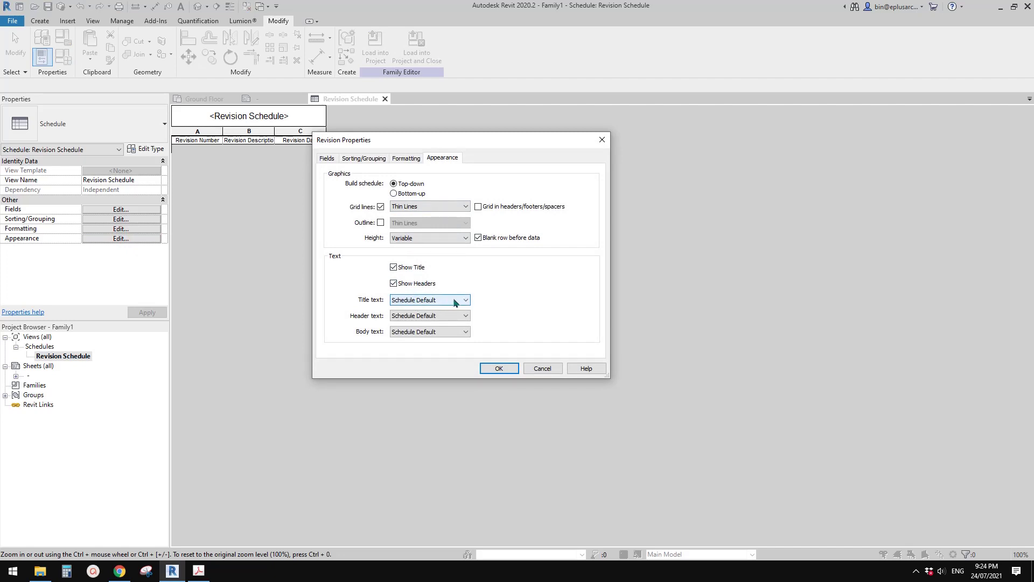
left_click(454, 301)
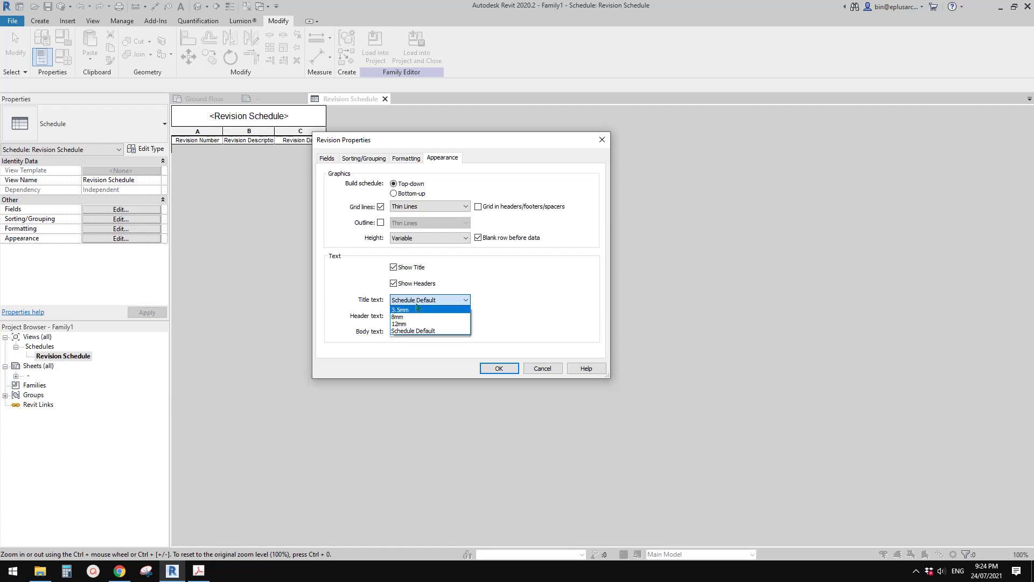
key("Escape")
key("Escape")
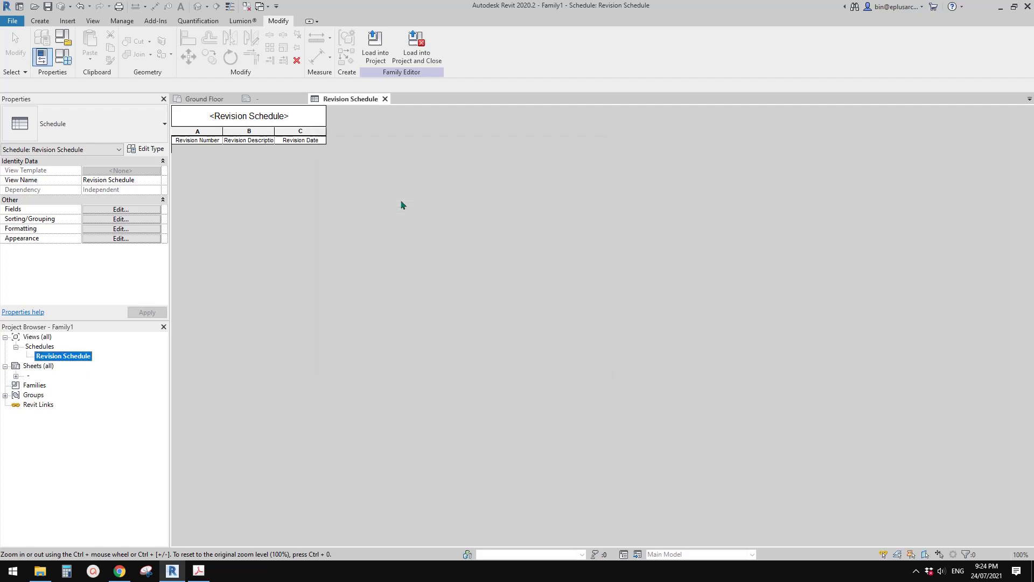
left_click(264, 98)
scroll(517, 290, "down", 4)
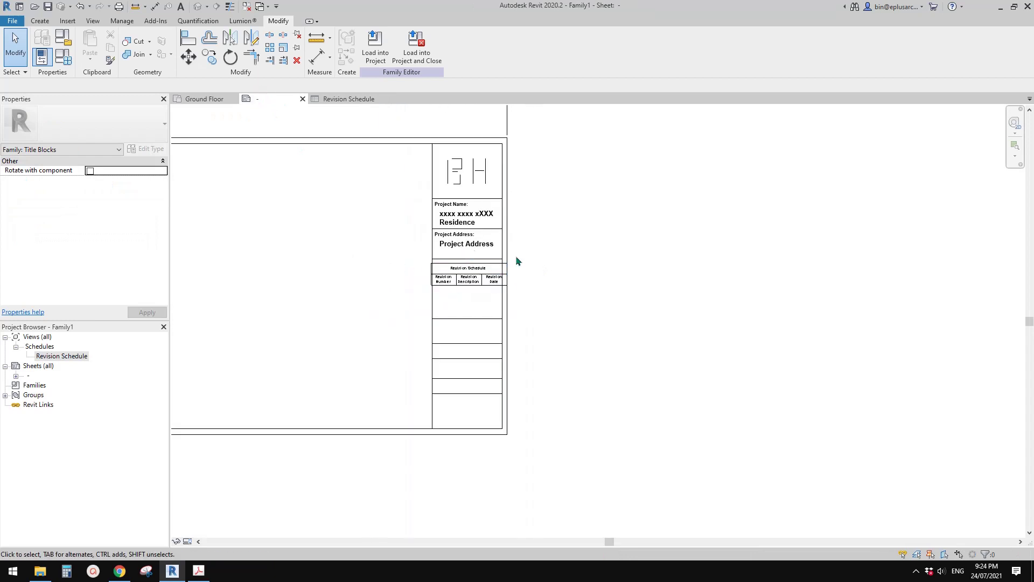
scroll(415, 283, "up", 2)
scroll(415, 280, "up", 3)
middle_click_drag(415, 280, 380, 285)
scroll(434, 281, "down", 2)
scroll(380, 285, "up", 1)
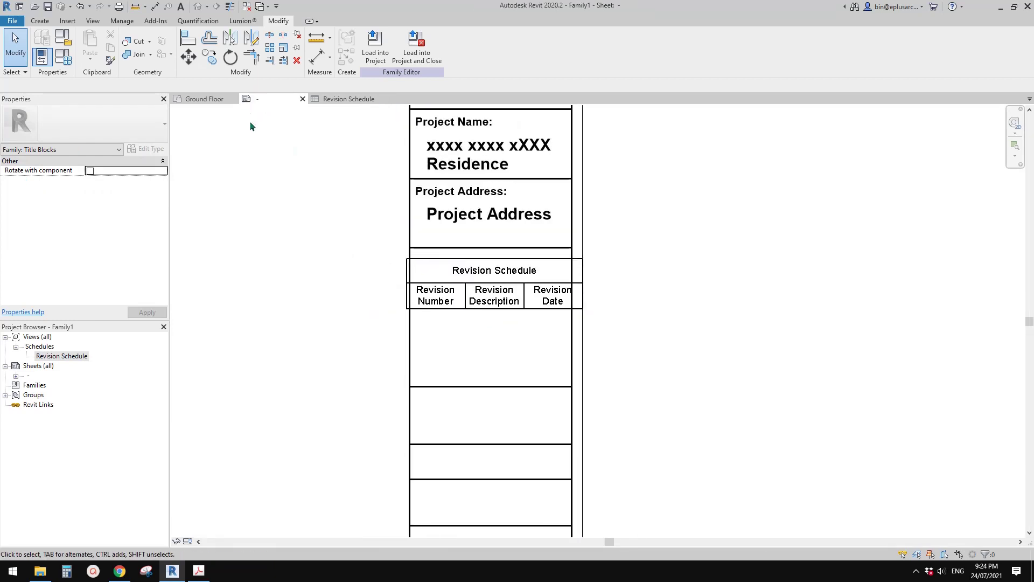
Duplicate the 3.5mm text type as '1.8mm' with text size 1.8 and bold off
key("t")
key("x")
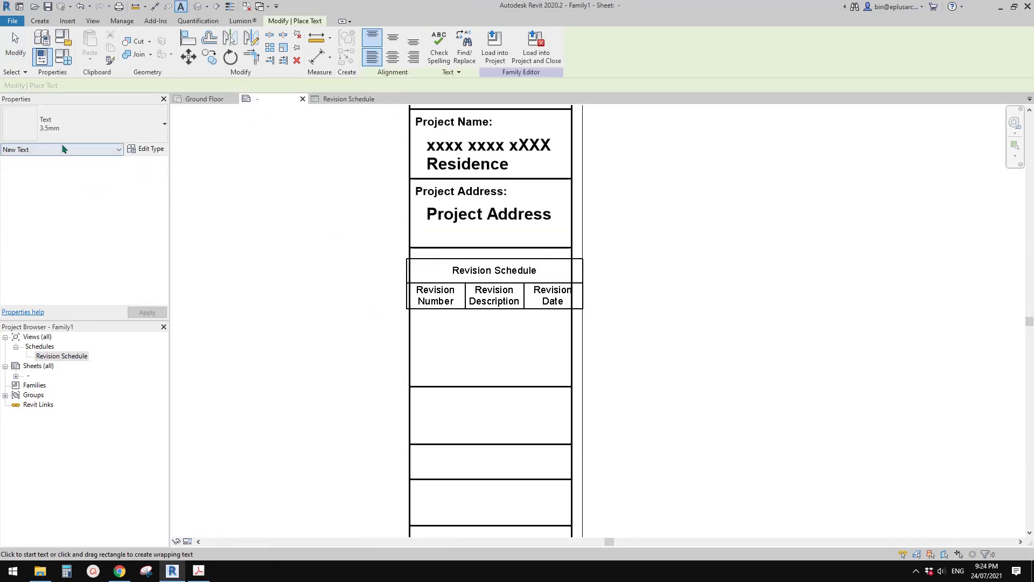
left_click(147, 149)
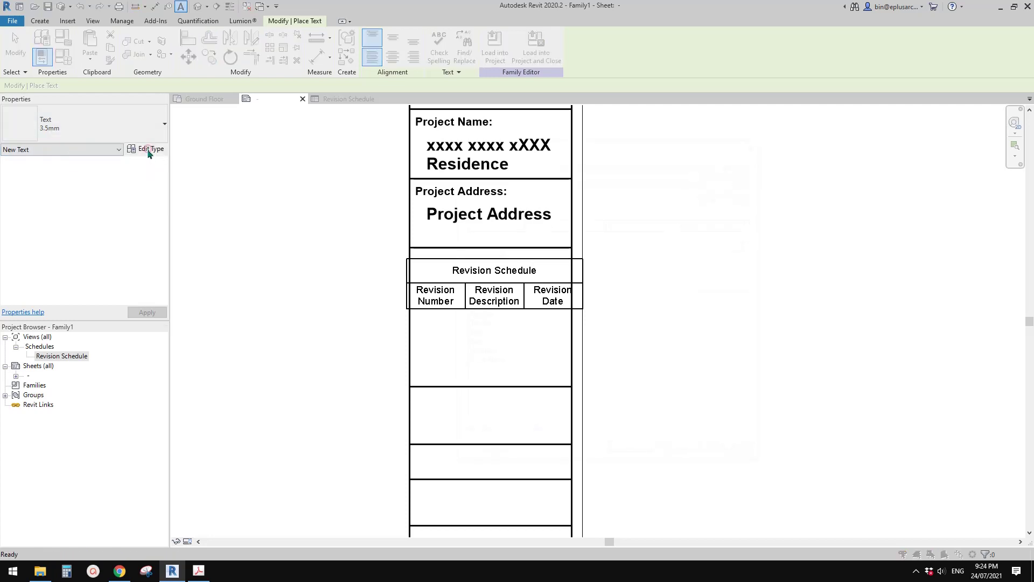
left_click(730, 180)
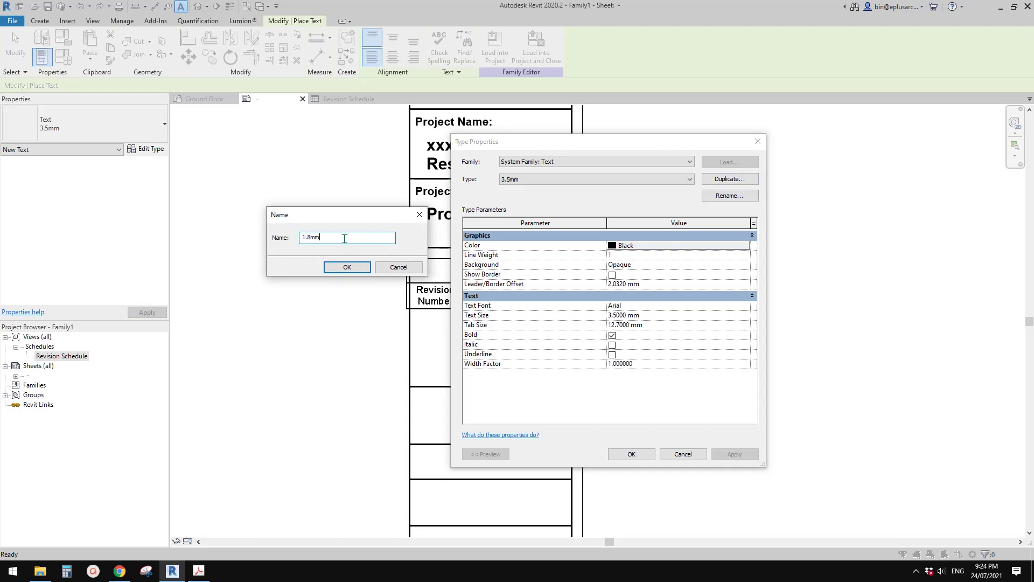
left_click(354, 266)
left_click(654, 318)
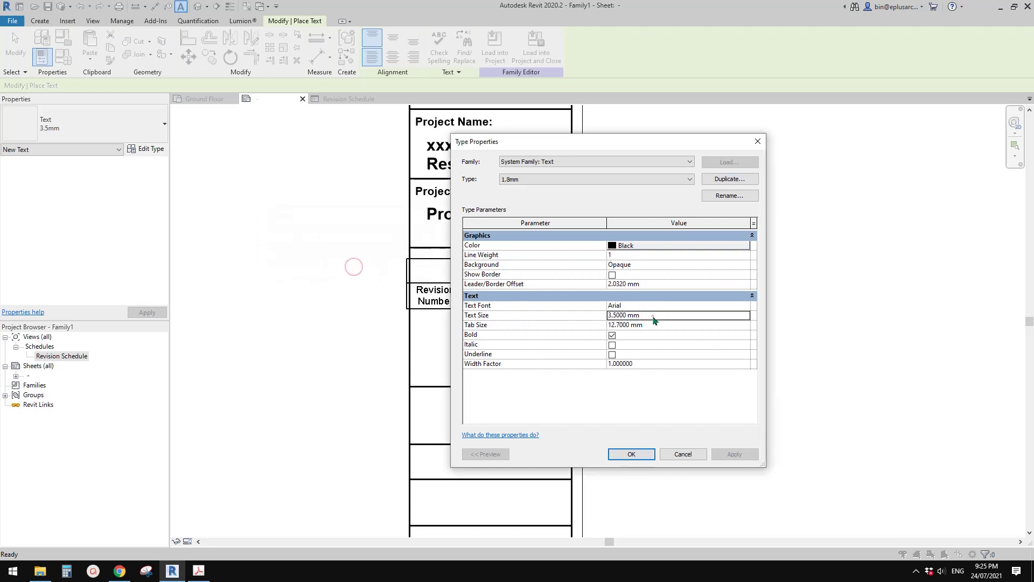
left_click(654, 317)
type("1.8")
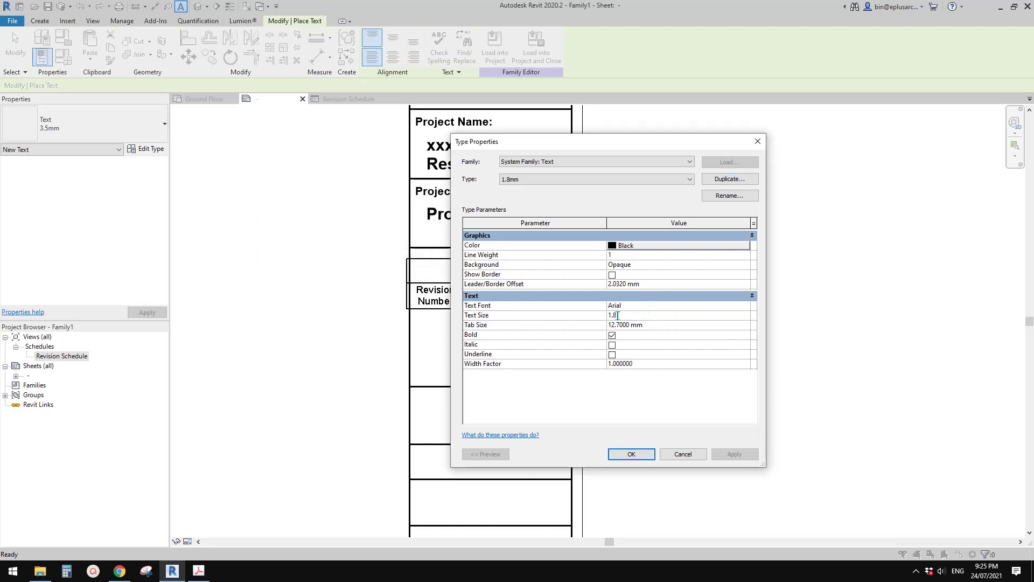
left_click(612, 335)
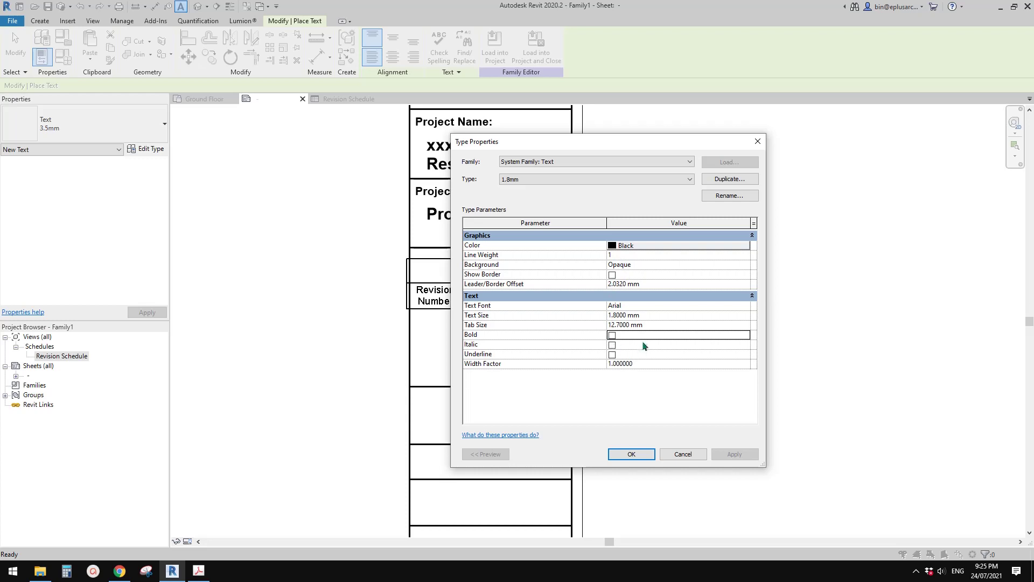
left_click(629, 454)
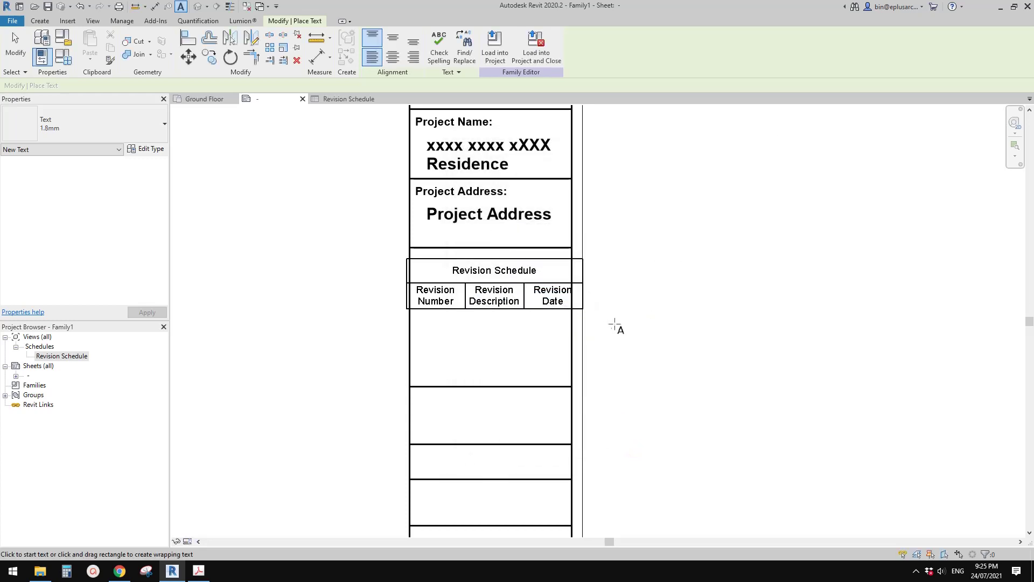
key("Escape")
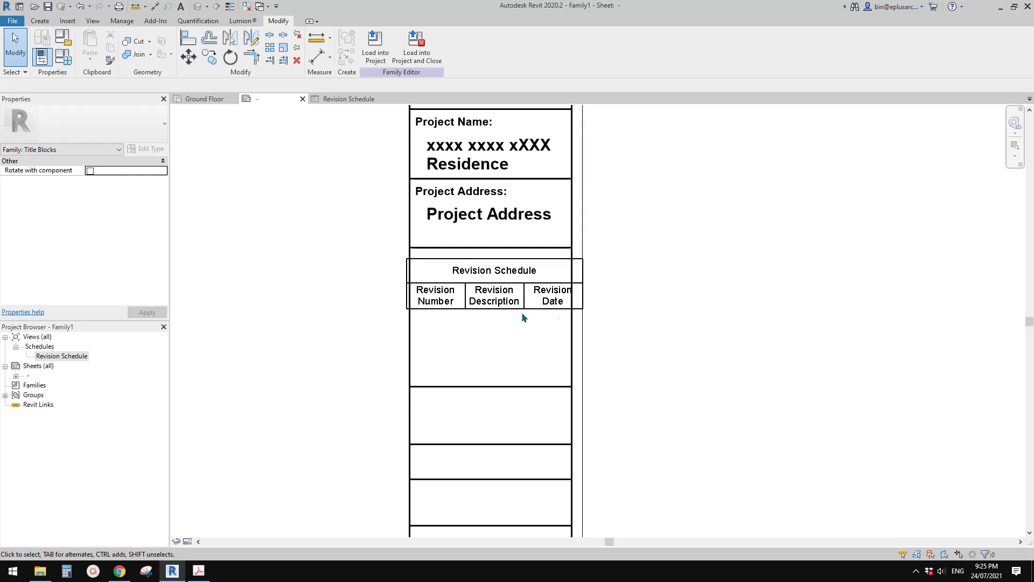
Set the revision schedule's Title, Header and Body text to 1.8mm
left_click(495, 305)
double_click(491, 300)
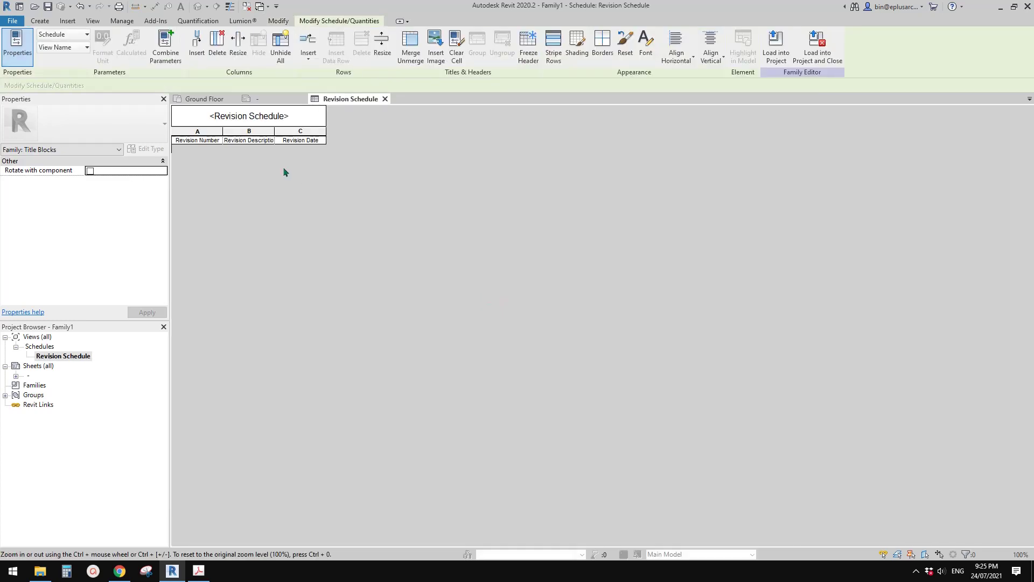
left_click(72, 356)
left_click(116, 238)
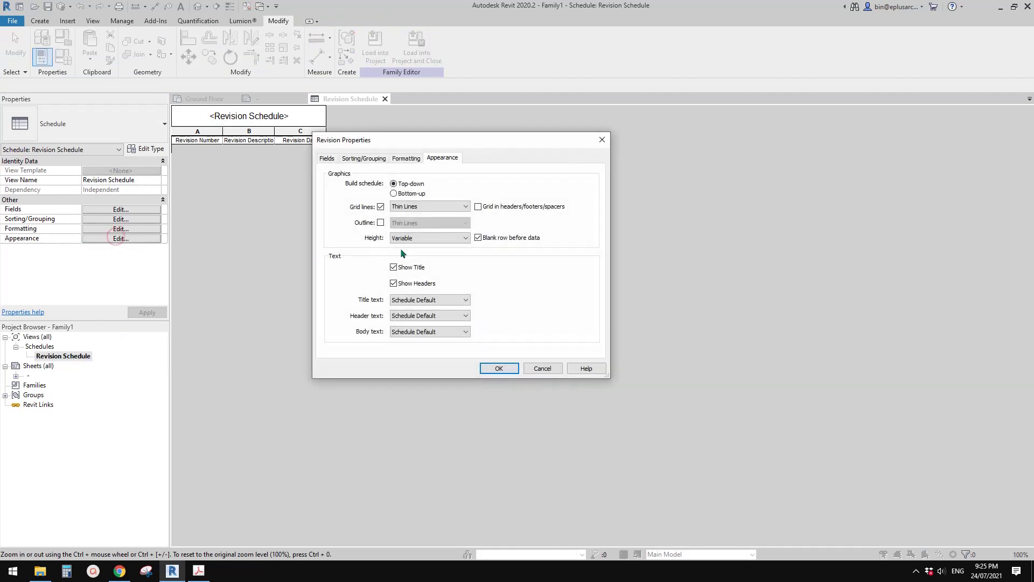
left_click(437, 300)
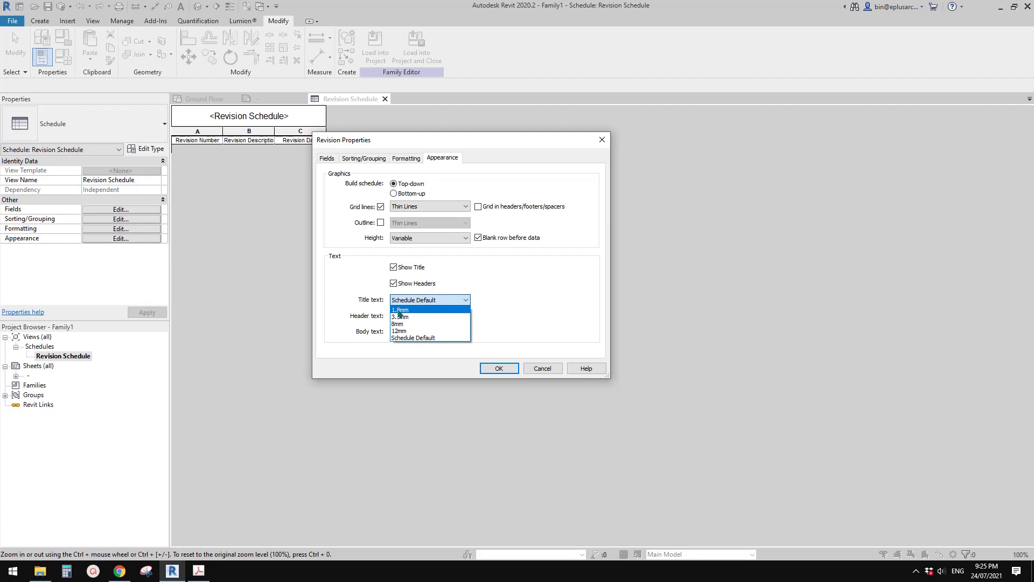
left_click(408, 310)
left_click(426, 316)
left_click(408, 325)
left_click(425, 331)
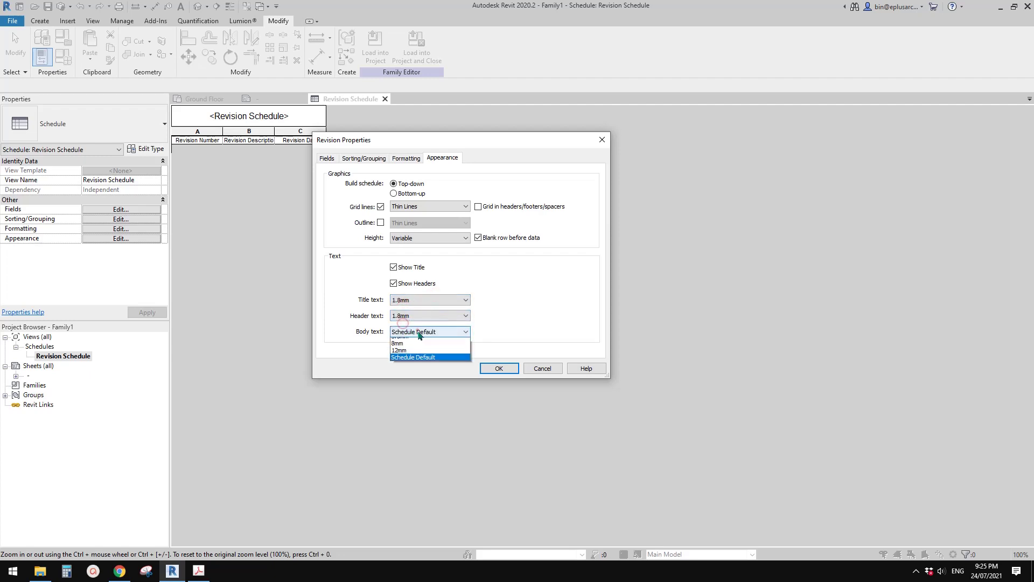
left_click(408, 342)
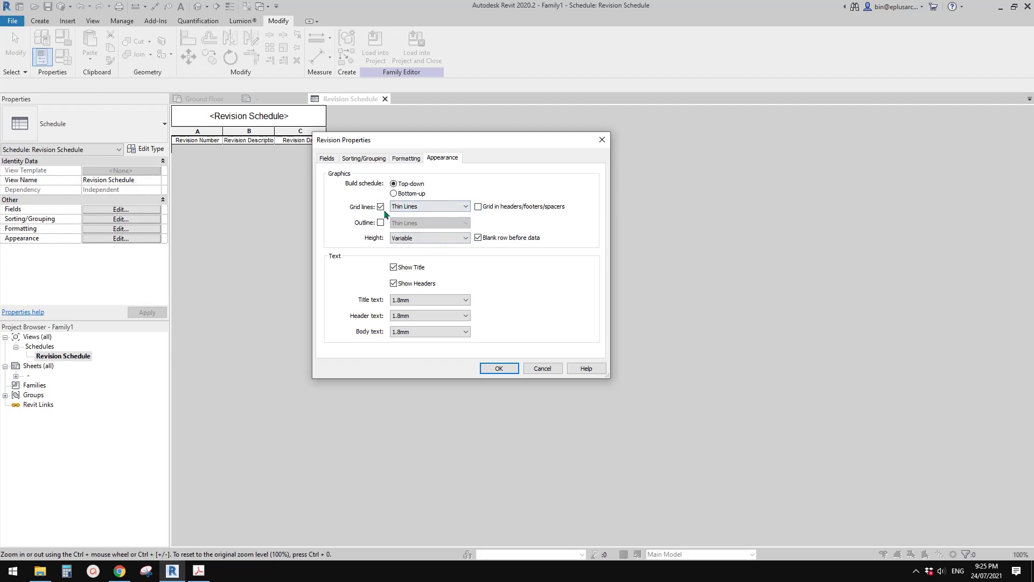
left_click(498, 369)
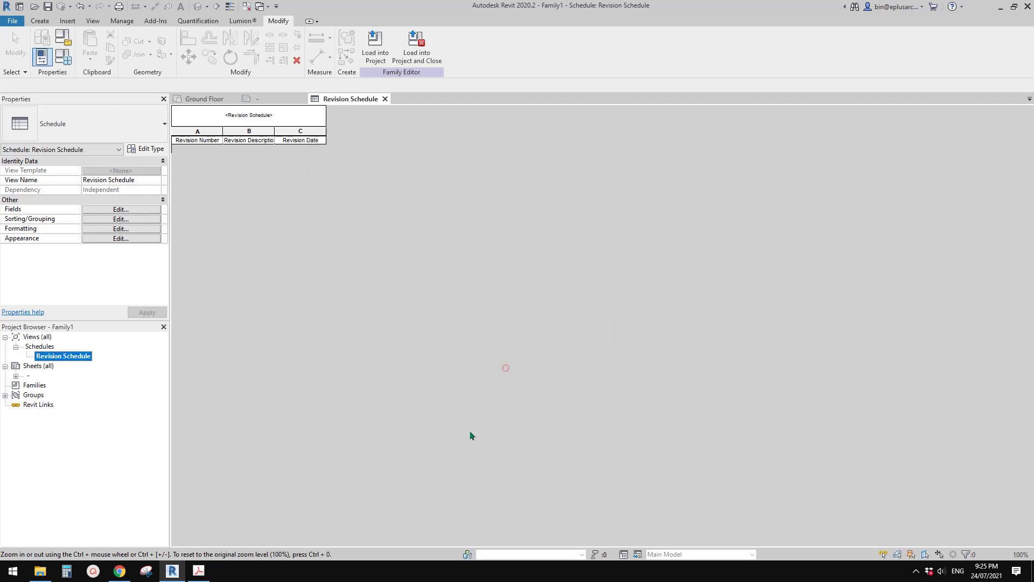
Move the revision schedule up within its box on the title block sheet
left_click(385, 99)
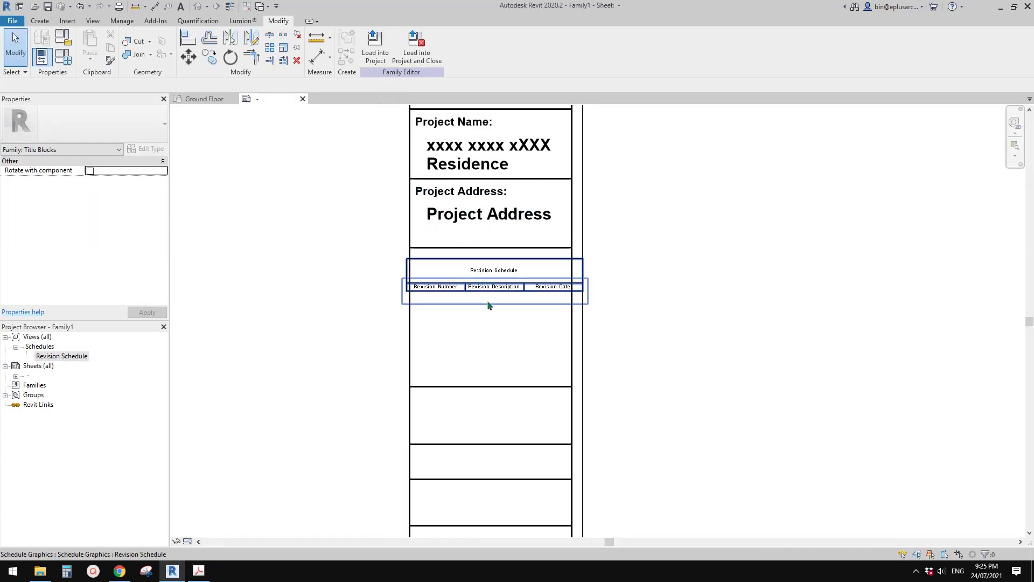
scroll(495, 302, "down", 2)
middle_click_drag(501, 302, 500, 278)
scroll(500, 278, "up", 5)
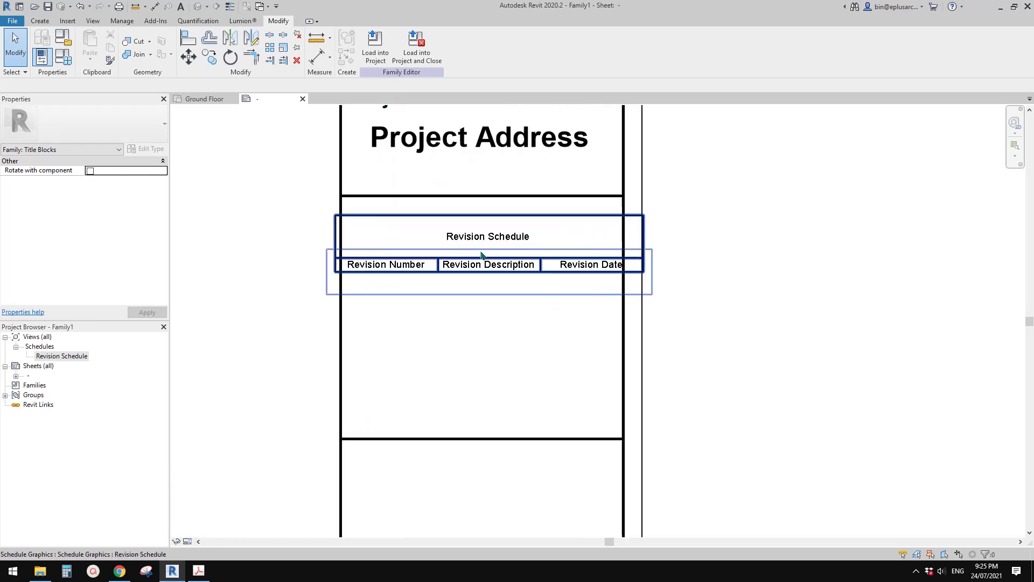
left_click(487, 236)
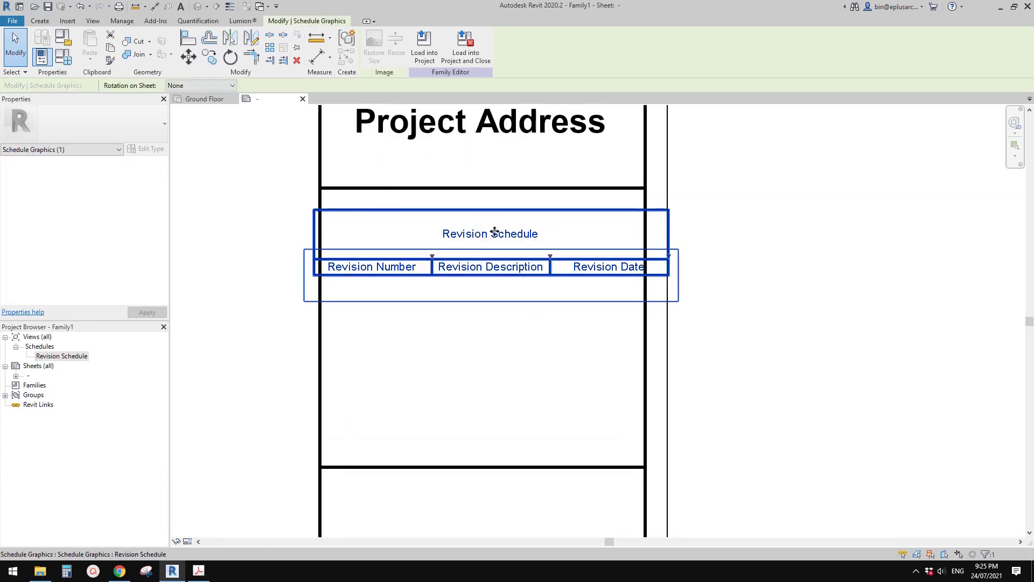
left_click_drag(479, 225, 453, 212)
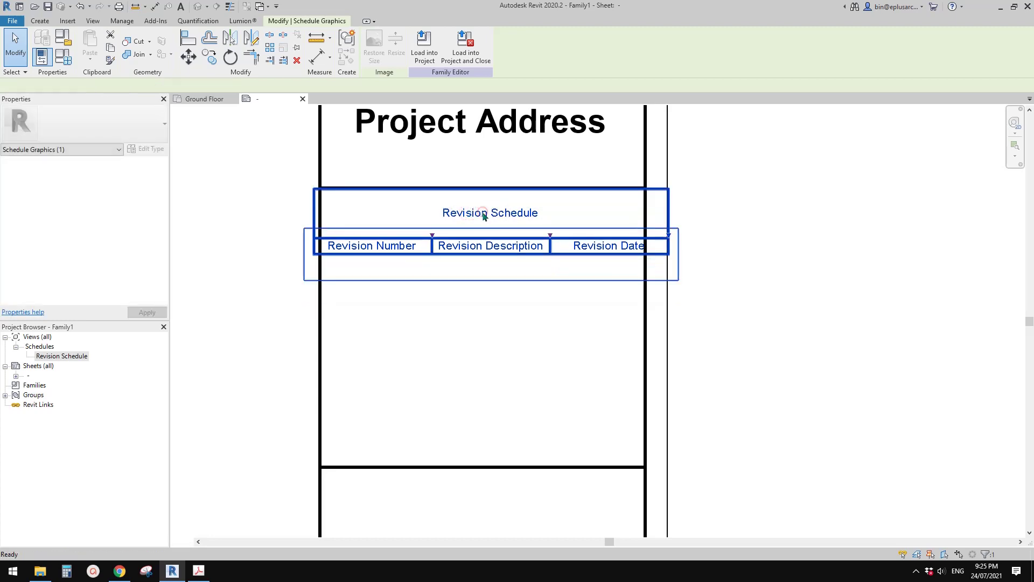
double_click(482, 213)
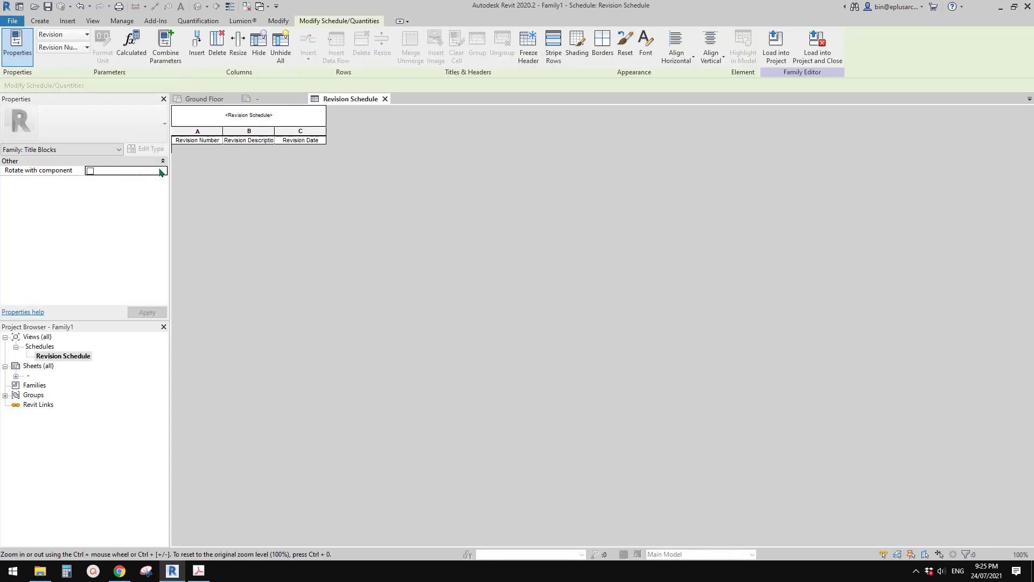
Turn off Show Title in the revision schedule's appearance settings
left_click(89, 355)
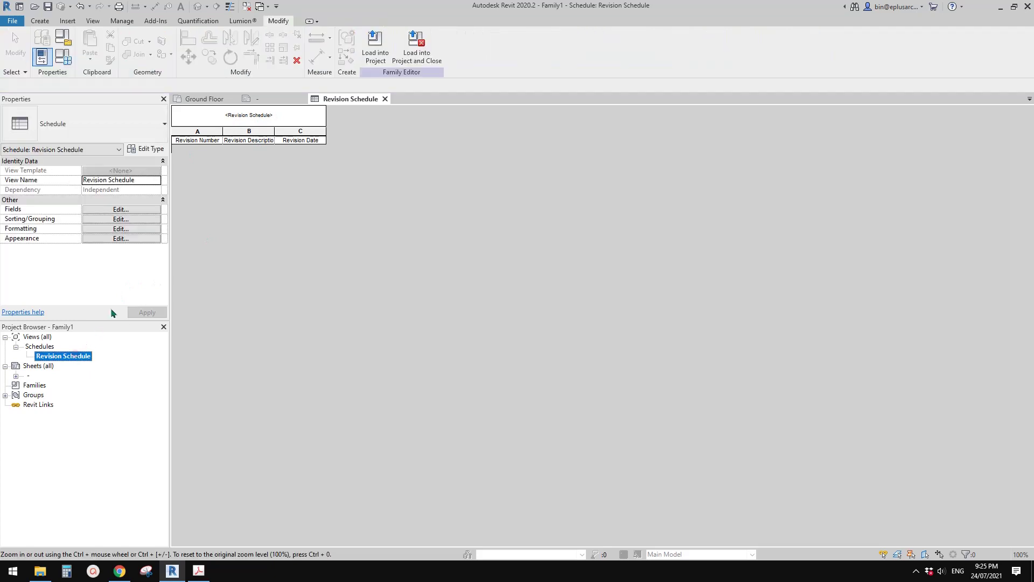
left_click(128, 241)
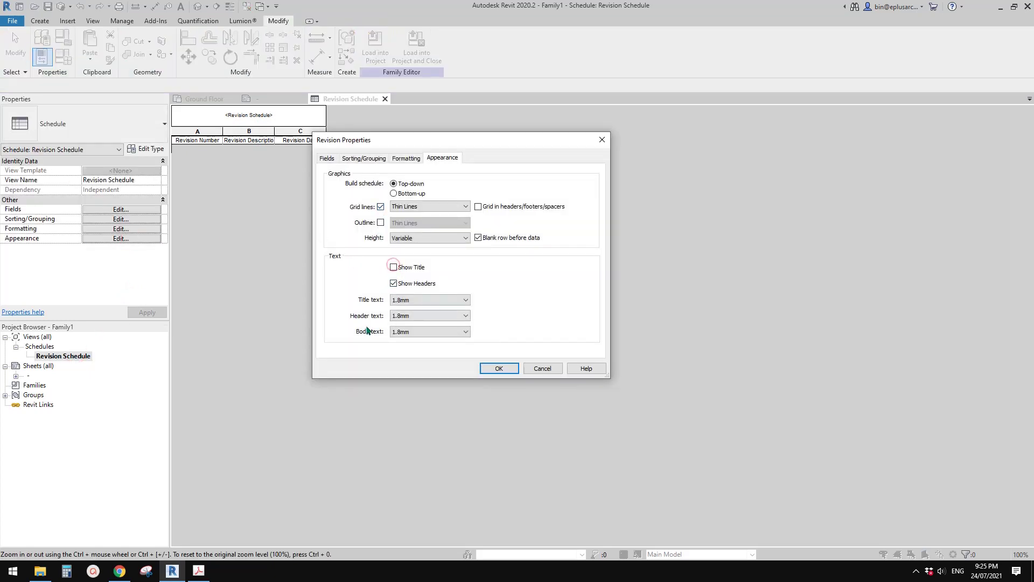
left_click(505, 371)
left_click(385, 99)
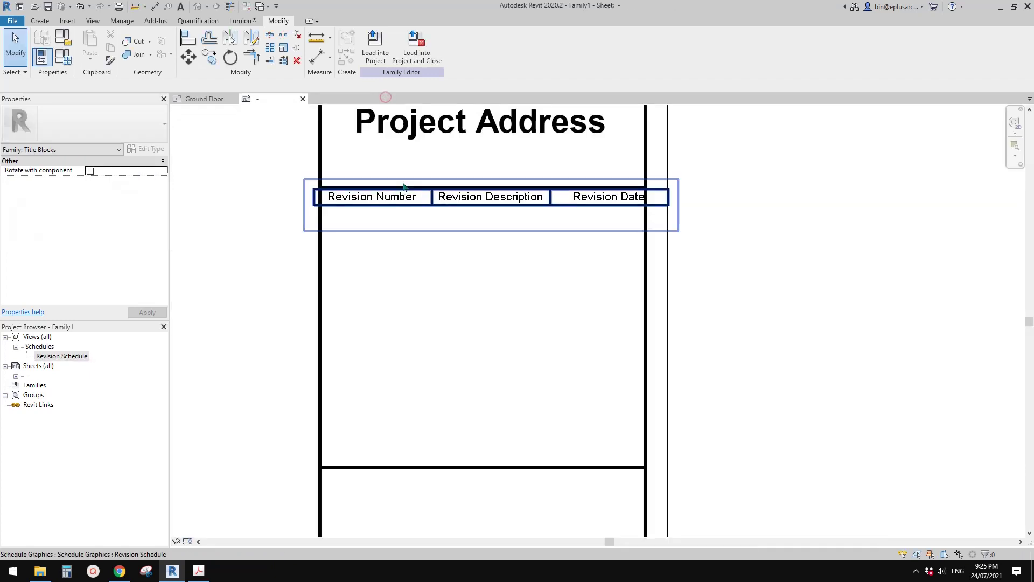
Adjust the Revision Date and Revision Number column widths and reposition the schedule on the sheet
scroll(487, 247, "down", 2)
scroll(598, 222, "up", 2)
left_click(596, 224)
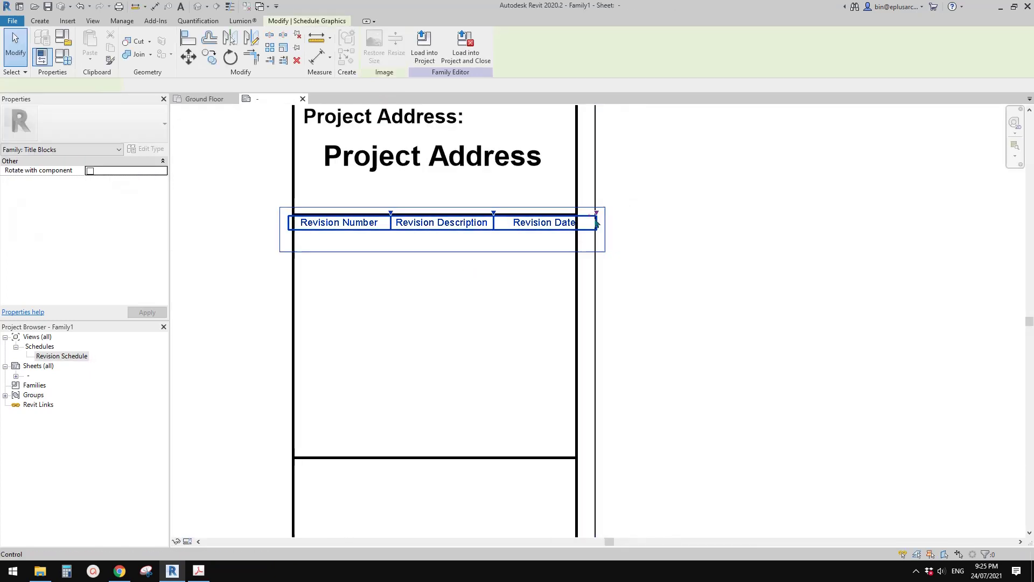
left_click_drag(596, 214, 574, 216)
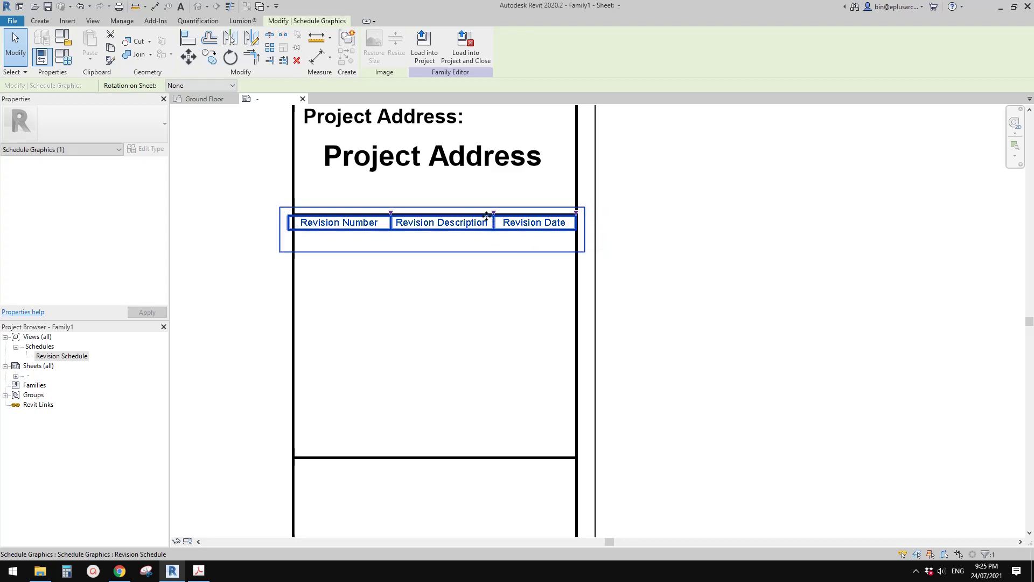
left_click_drag(500, 222, 512, 214)
mouse_move(594, 214)
left_mouse_down()
mouse_move(502, 215)
mouse_move(581, 213)
left_mouse_up()
scroll(513, 216, "up", 1)
left_click_drag(372, 213, 362, 213)
Turn off Show Headers in the revision schedule's Appearance settings and return to the title block sheet
double_click(323, 224)
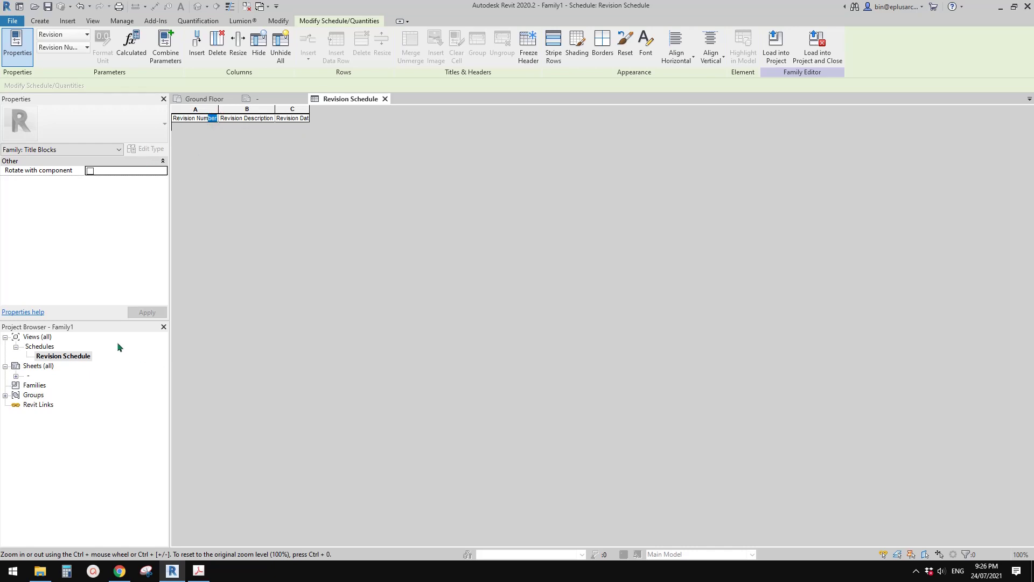
left_click(81, 355)
left_click(124, 238)
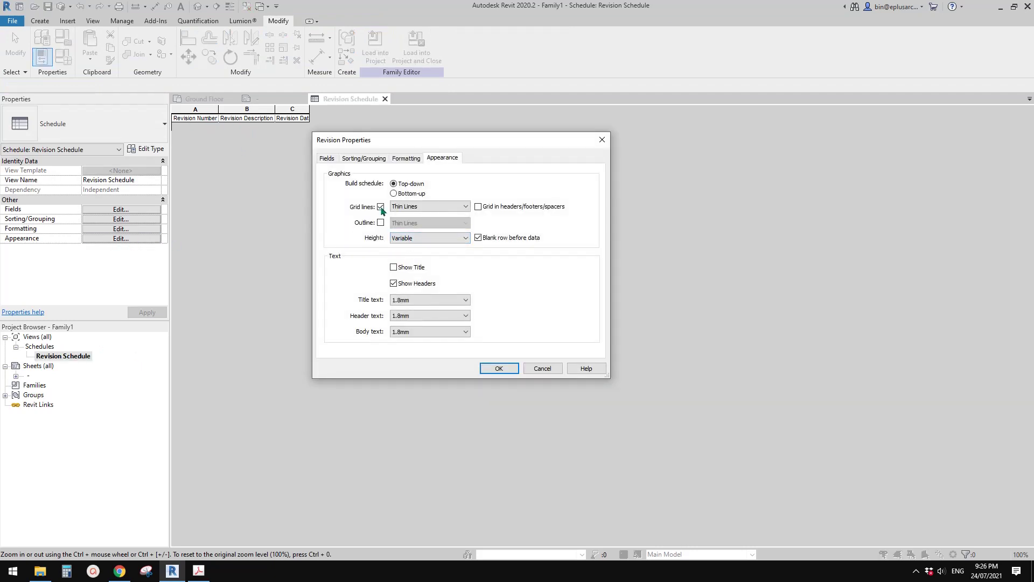
left_click(404, 285)
left_click(497, 368)
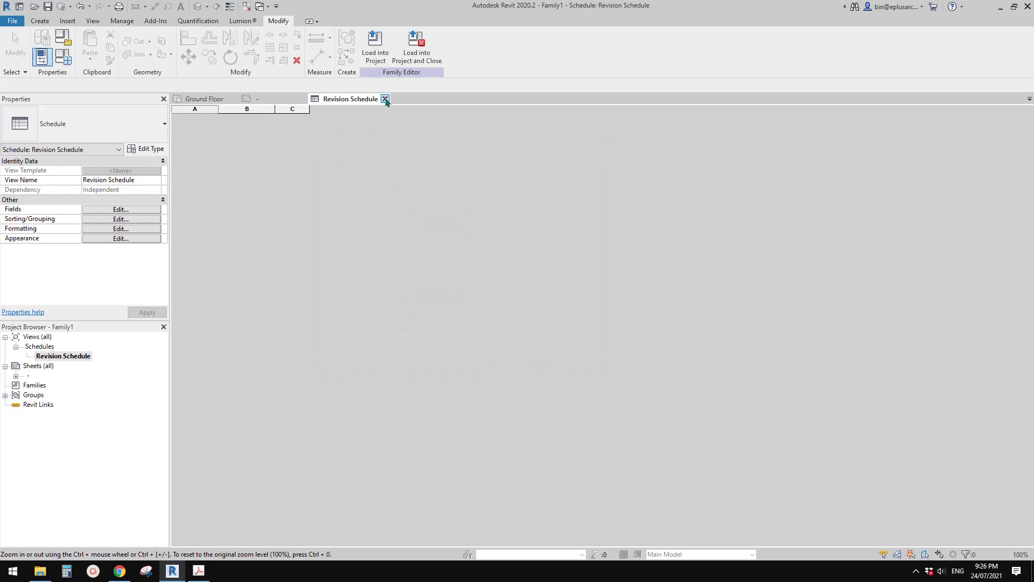
left_click(385, 99)
left_click(470, 295)
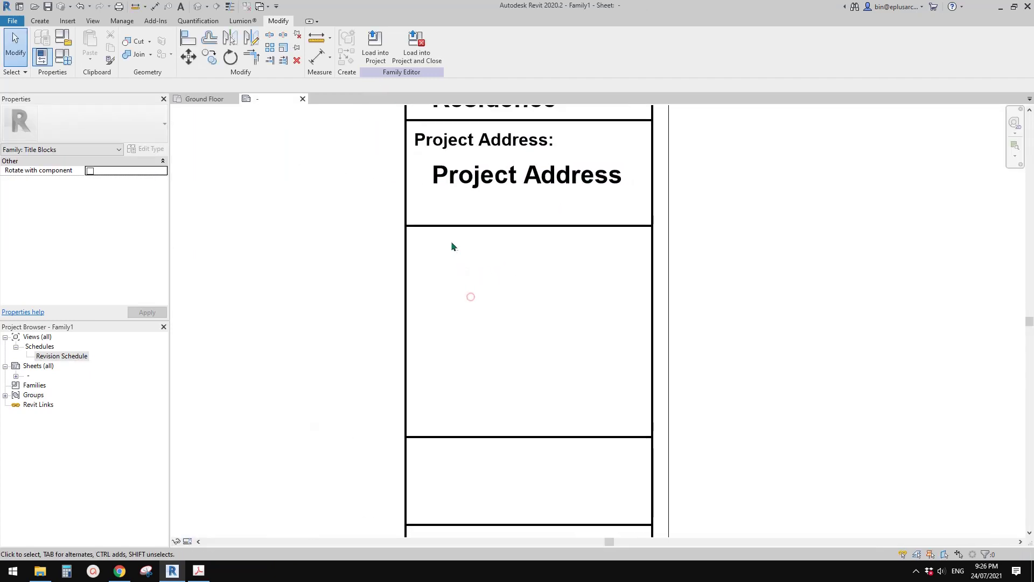
Move the revision schedule down, widen its columns and nudge it into place
left_click(446, 239)
left_click_drag(456, 236, 467, 255)
left_click_drag(568, 255, 642, 255)
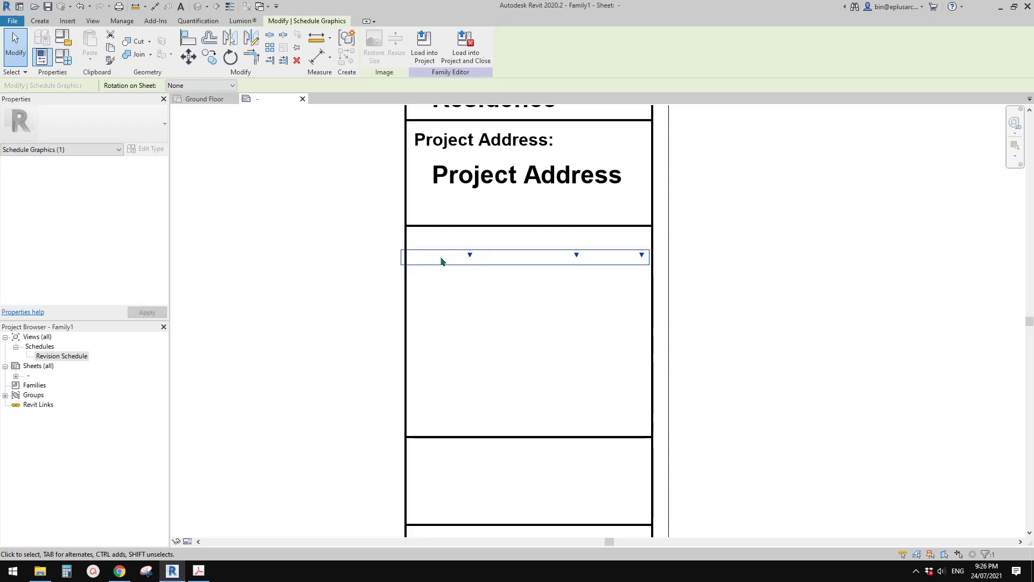
left_click_drag(449, 249, 455, 248)
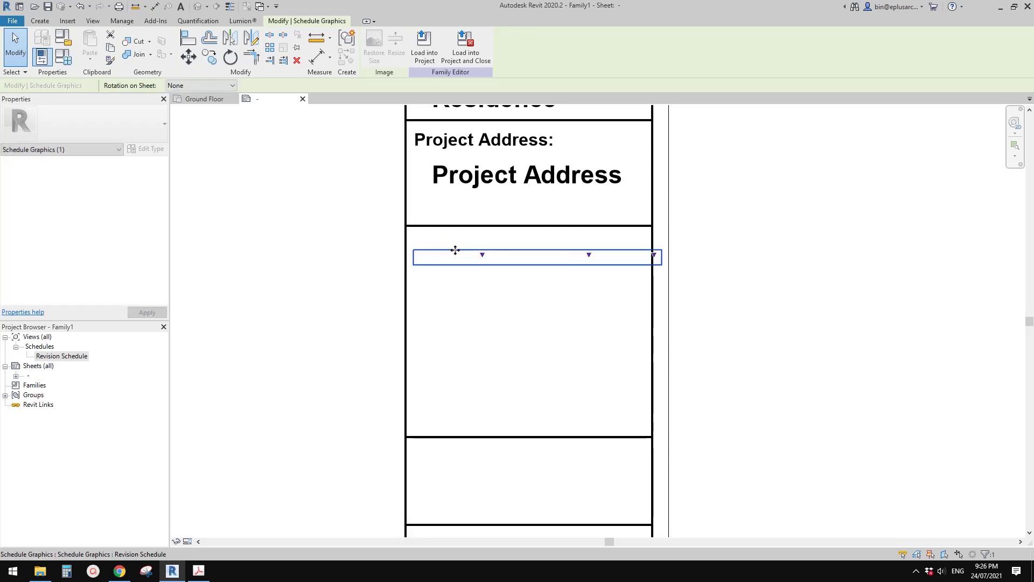
middle_click_drag(463, 249, 450, 260)
key("Left")
key("Left")
key("Left")
key("Left")
key("Left")
key("Up")
key("Up")
key("Right")
scroll(421, 250, "up", 2)
Add a 'Revision No.' text note and move it up against the border line
key("t")
key("x")
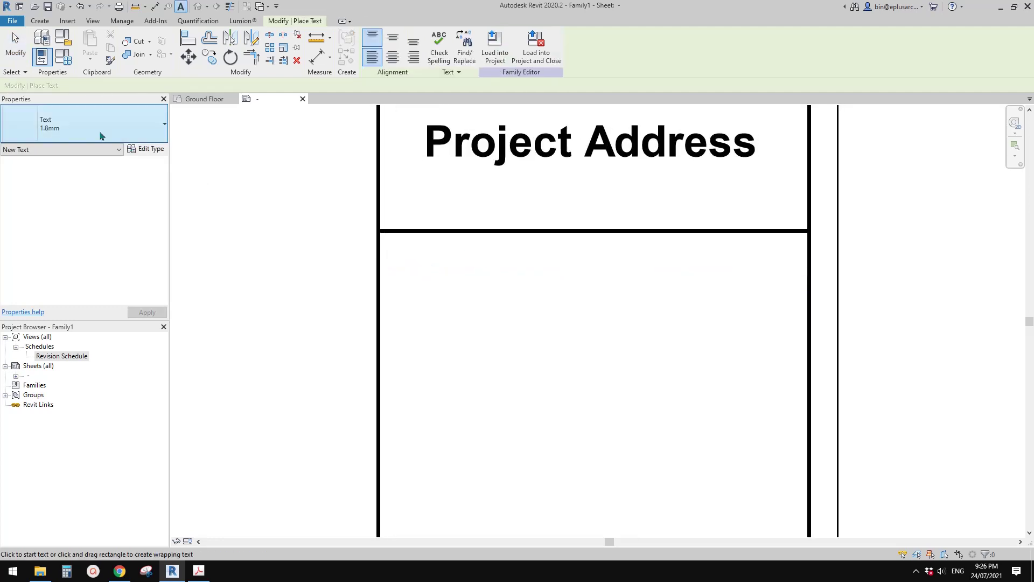
left_click(412, 244)
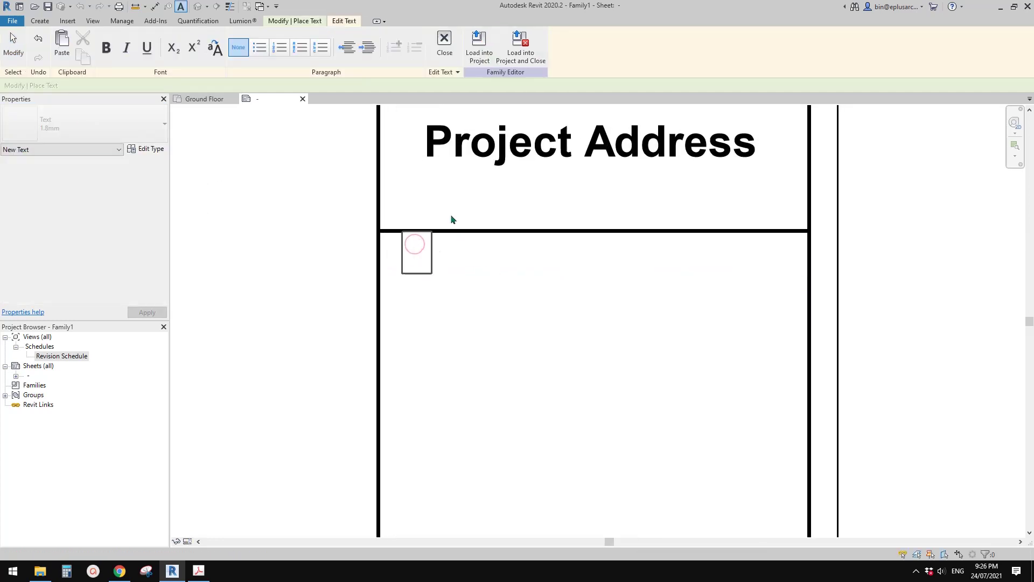
type("r")
key("BackSpace")
type("Revi")
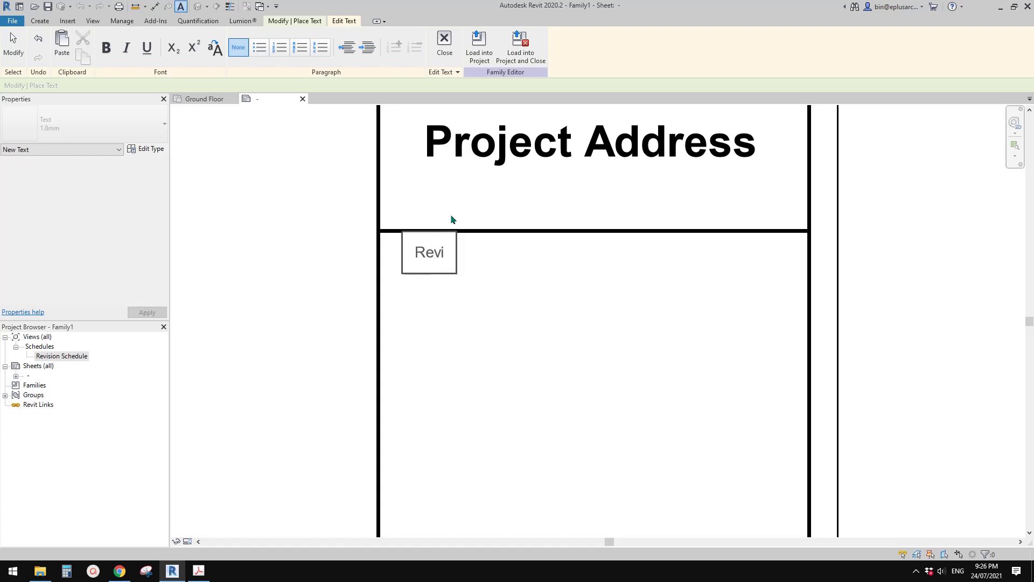
type("sion No.")
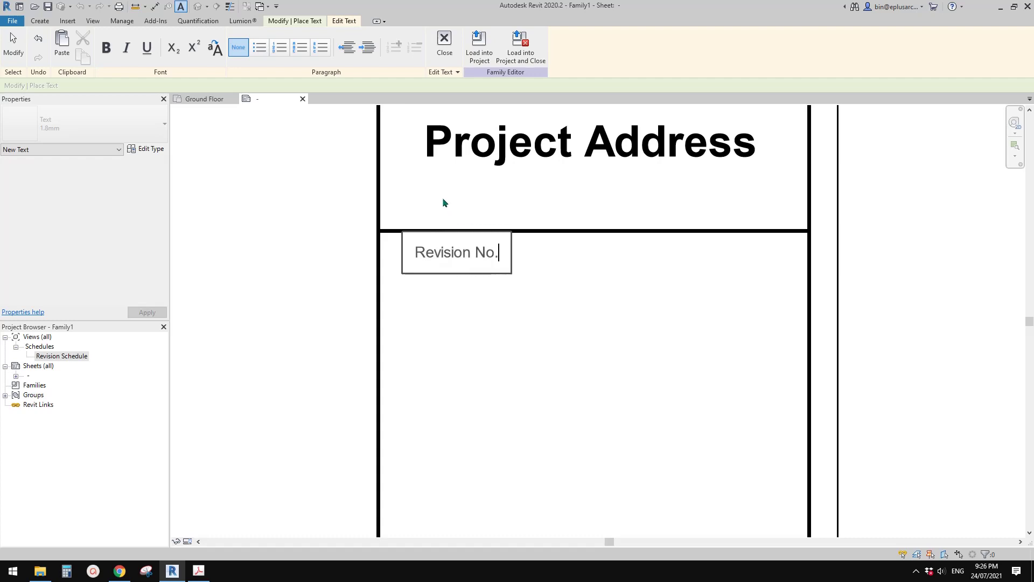
left_click(454, 284)
key("Escape")
key("Escape")
left_click(427, 254)
left_click_drag(402, 232, 381, 225)
key("Escape")
Reselect the revision schedule with the revision area centred in view
left_click(520, 265)
scroll(497, 270, "down", 1)
middle_click_drag(496, 274, 451, 274)
scroll(474, 256, "down", 1)
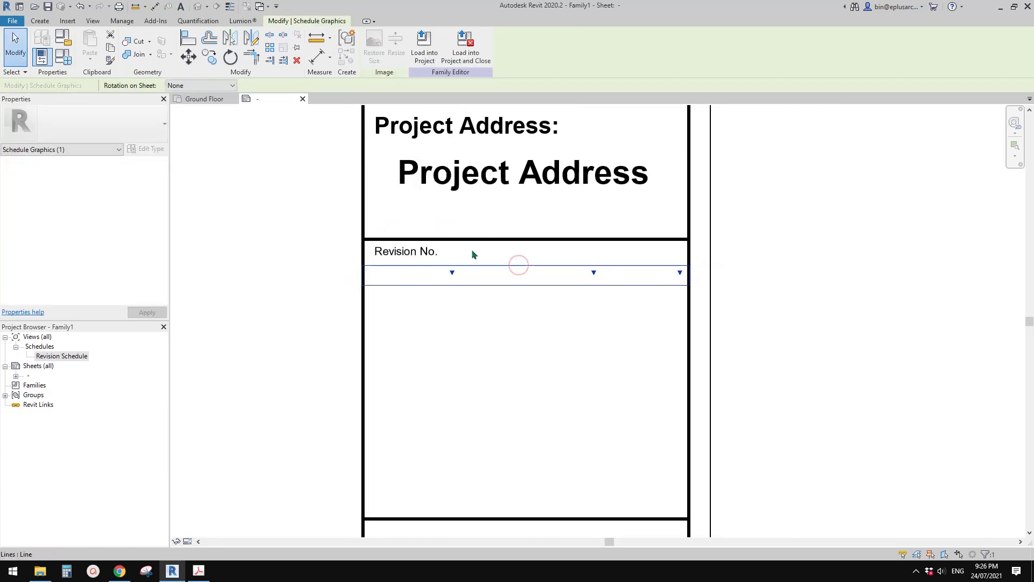
scroll(412, 259, "down", 2)
left_click(493, 264)
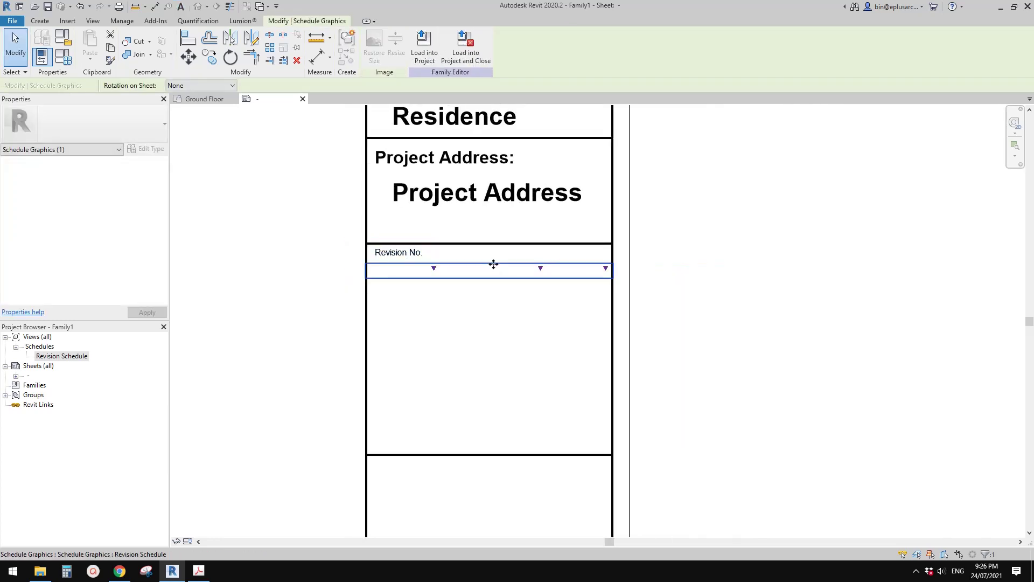
Turn the revision schedule's column headers back on in its Appearance settings
double_click(465, 261)
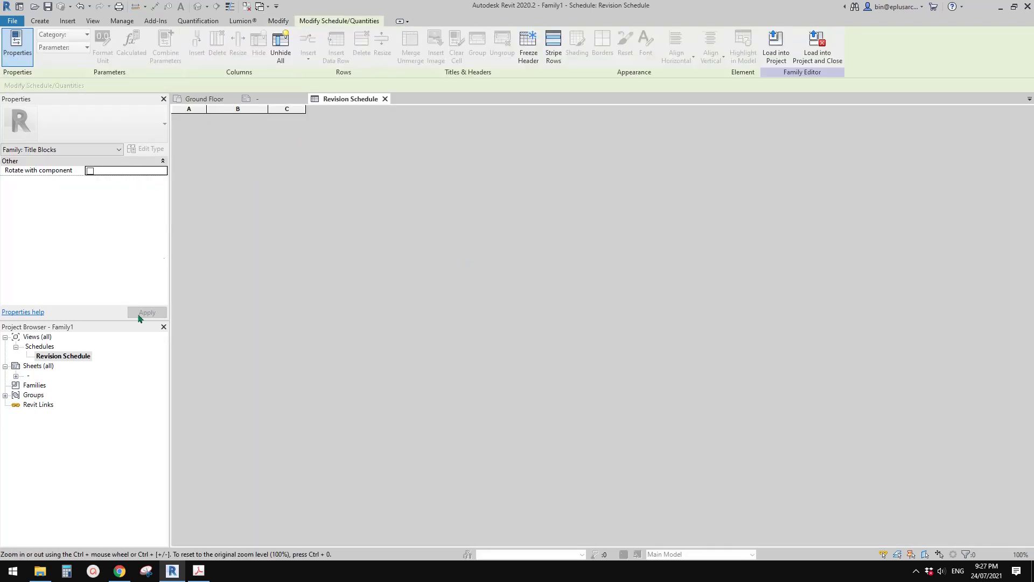
left_click(72, 355)
left_click(115, 240)
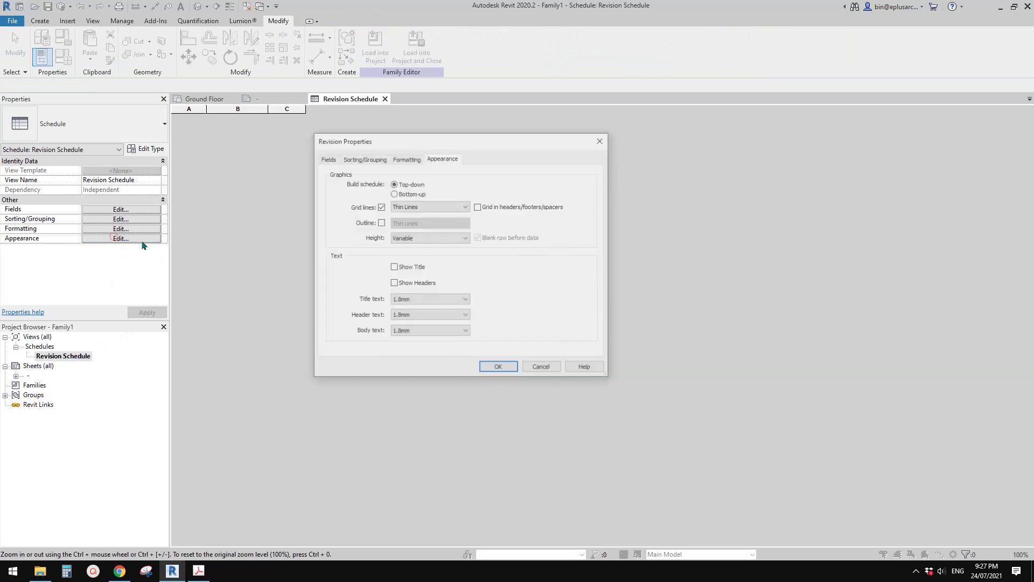
left_click(393, 284)
left_click(497, 368)
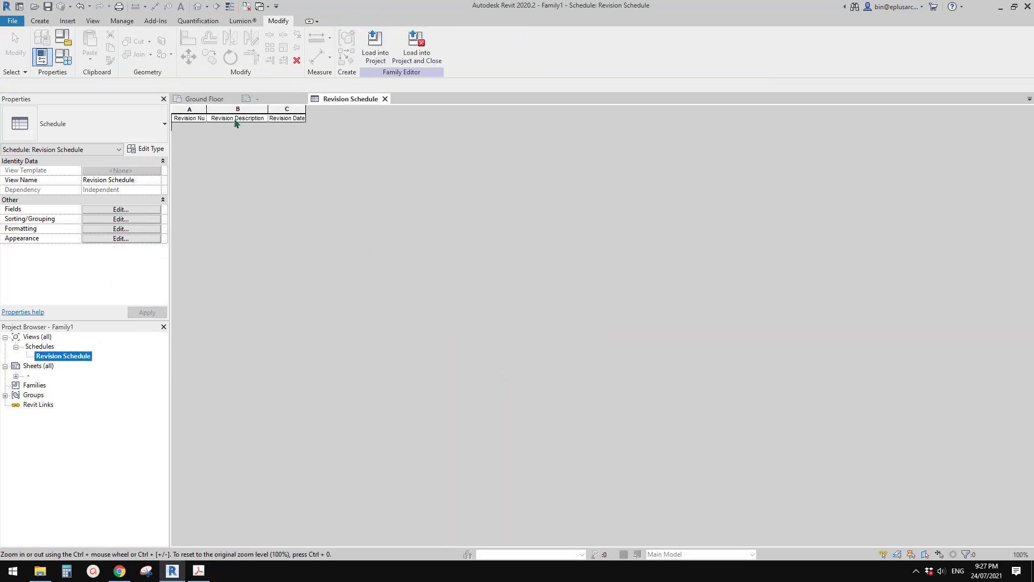
Rename the headers to 'Description' and 'Date' by removing 'Revision', then close the schedule
left_click(234, 120)
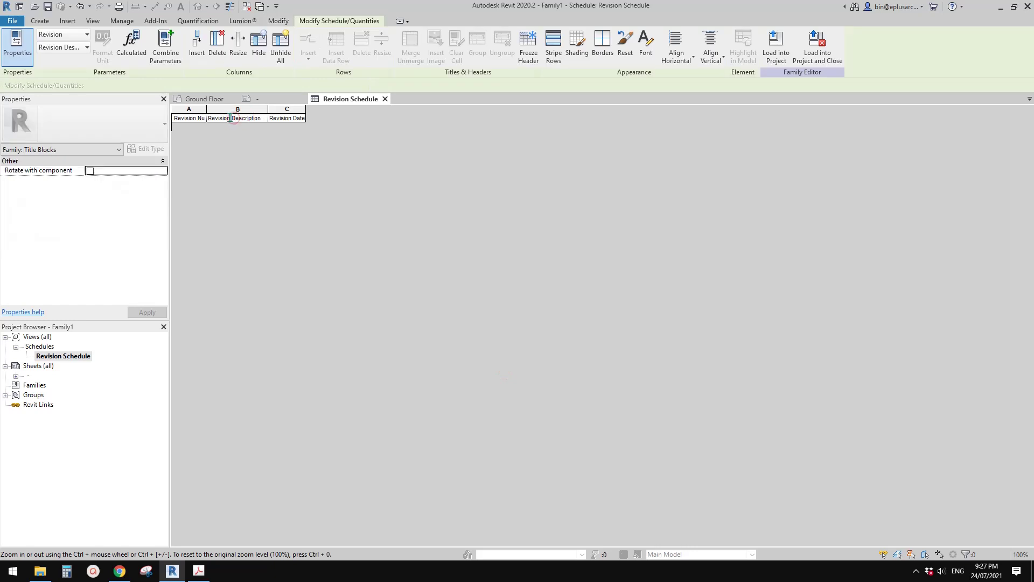
left_click_drag(232, 118, 205, 118)
key("BackSpace")
left_click(287, 116)
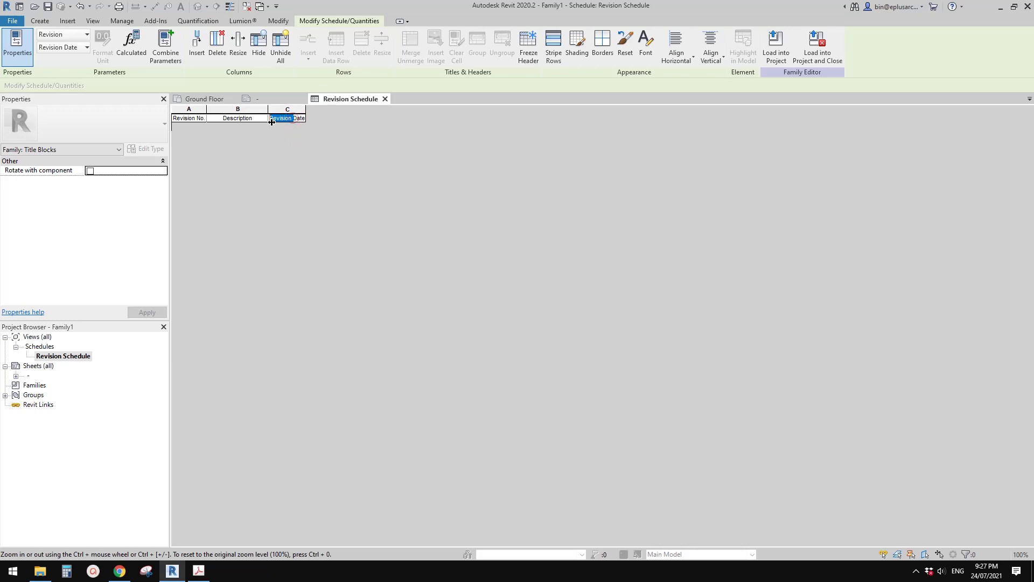
key("Delete")
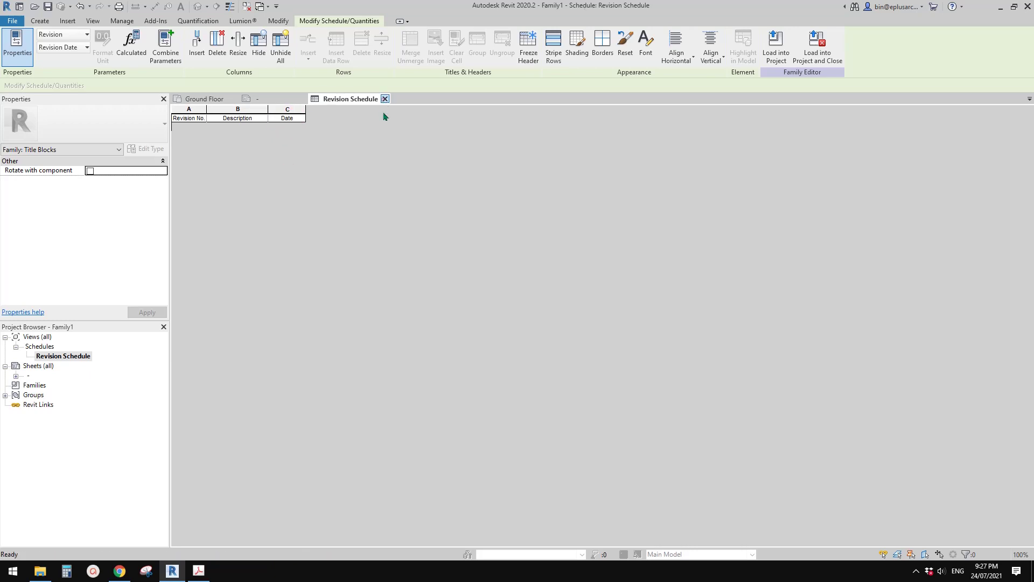
left_click(385, 99)
Delete the Revision No. label and nudge the revision schedule up beneath Project Address
left_click(484, 280)
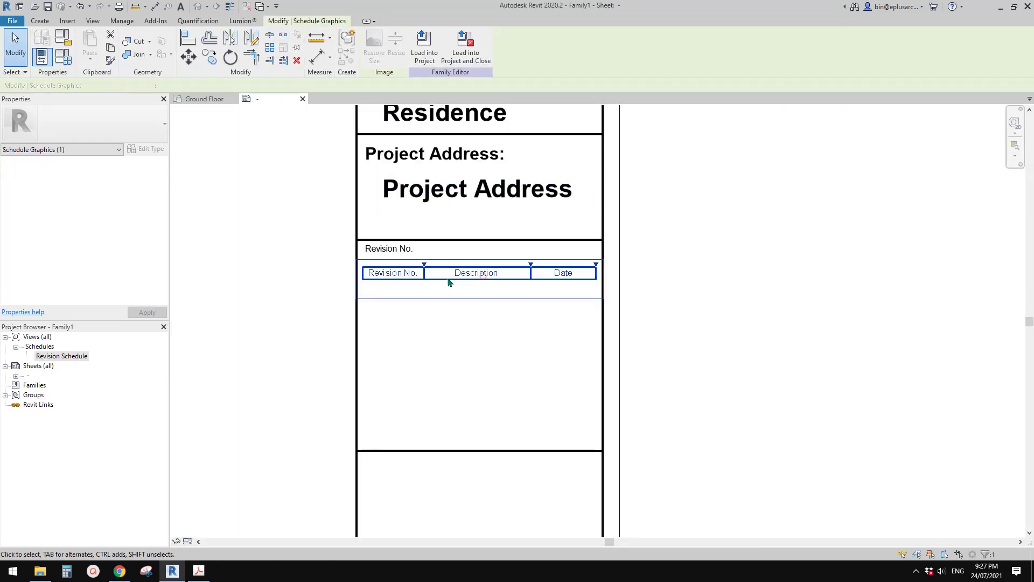
left_click(397, 248)
key("Delete")
left_click(425, 270)
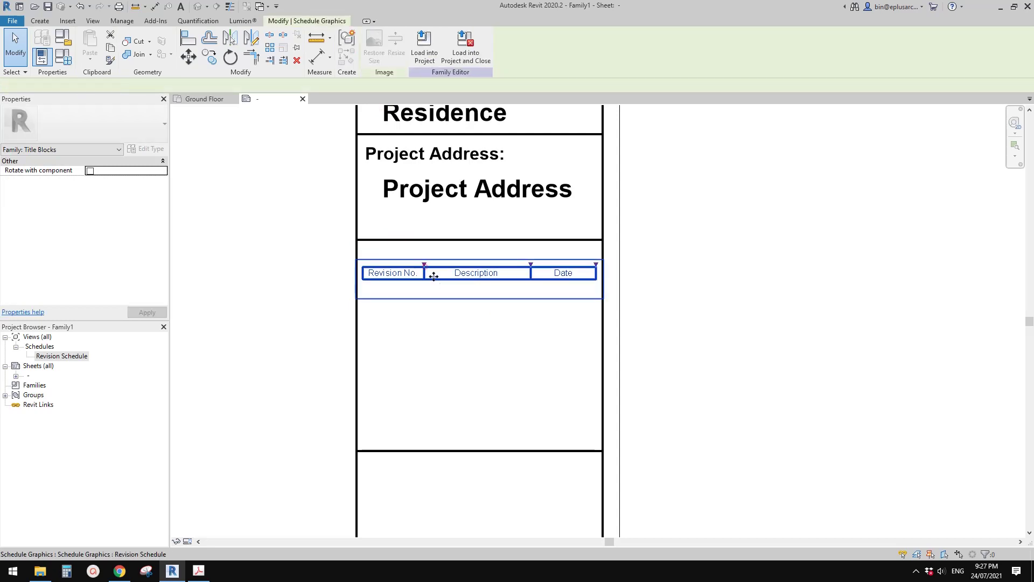
key("Up")
key("Up")
key("Up")
key("Up")
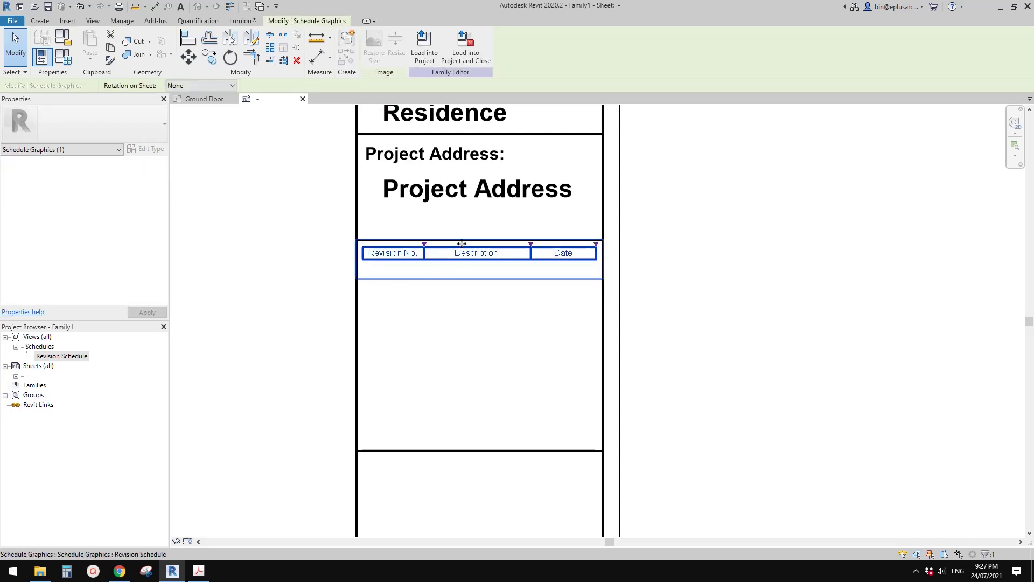
key("Up")
Pan around the title block and zoom to fit the whole sheet with ZF
scroll(527, 303, "down", 3)
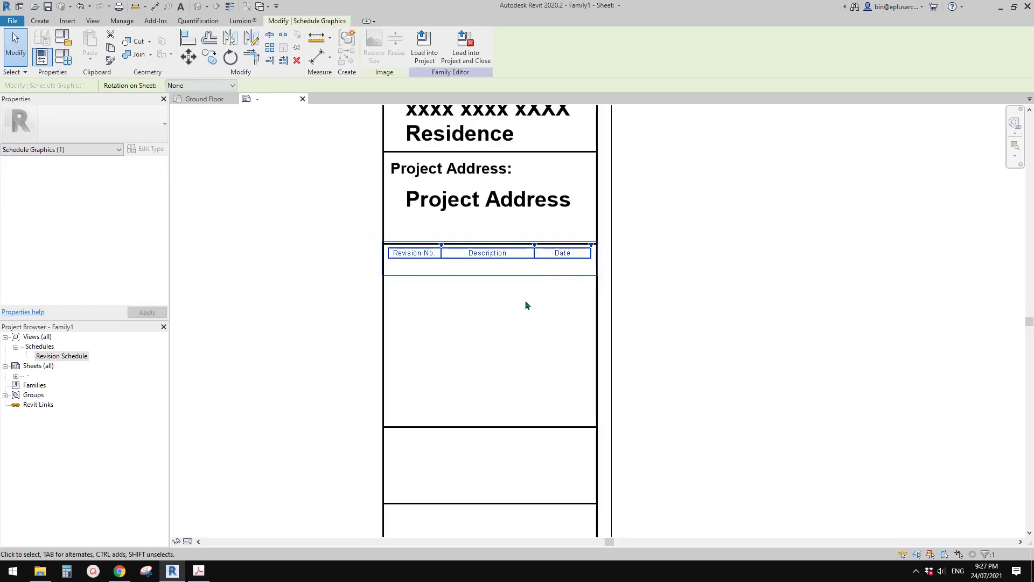
left_click(518, 266)
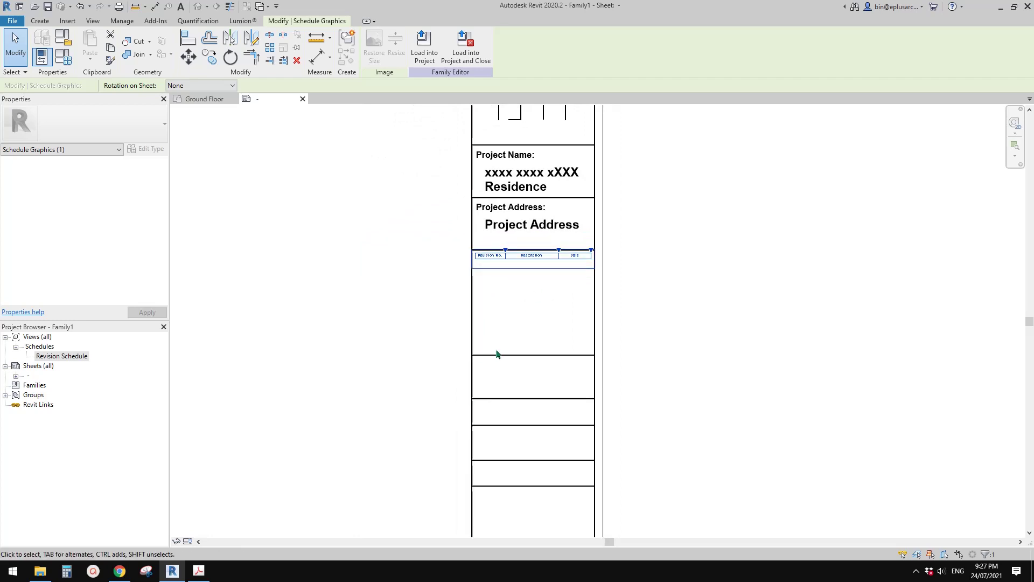
scroll(450, 328, "down", 2)
left_click(454, 334)
middle_click_drag(454, 334, 577, 318)
scroll(576, 317, "up", 1)
middle_click_drag(666, 330, 479, 302)
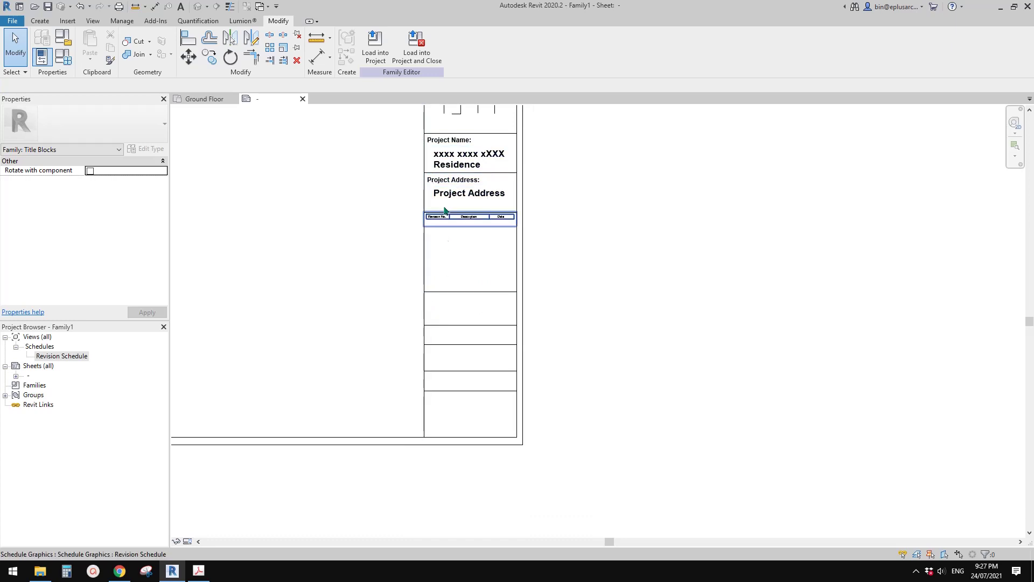
middle_click_drag(468, 348, 433, 359)
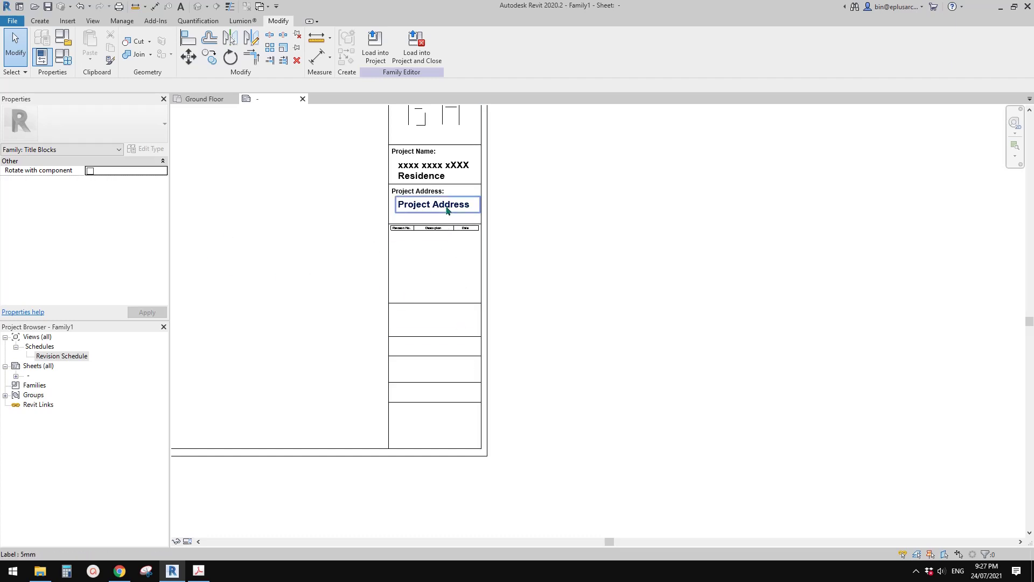
middle_click_drag(453, 399, 591, 414)
scroll(641, 380, "down", 2)
middle_click_drag(612, 394, 597, 394)
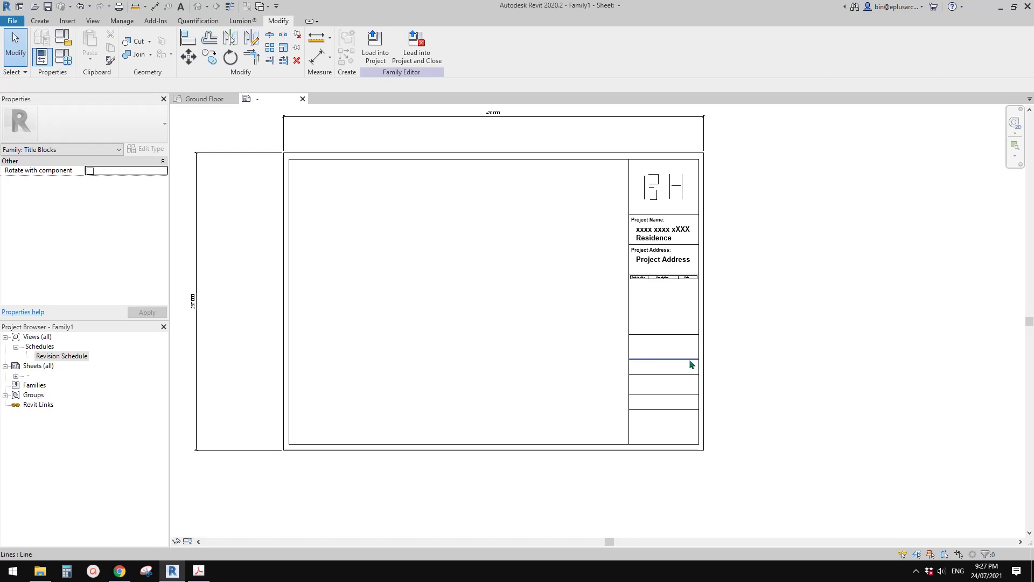
key("z")
key("f")
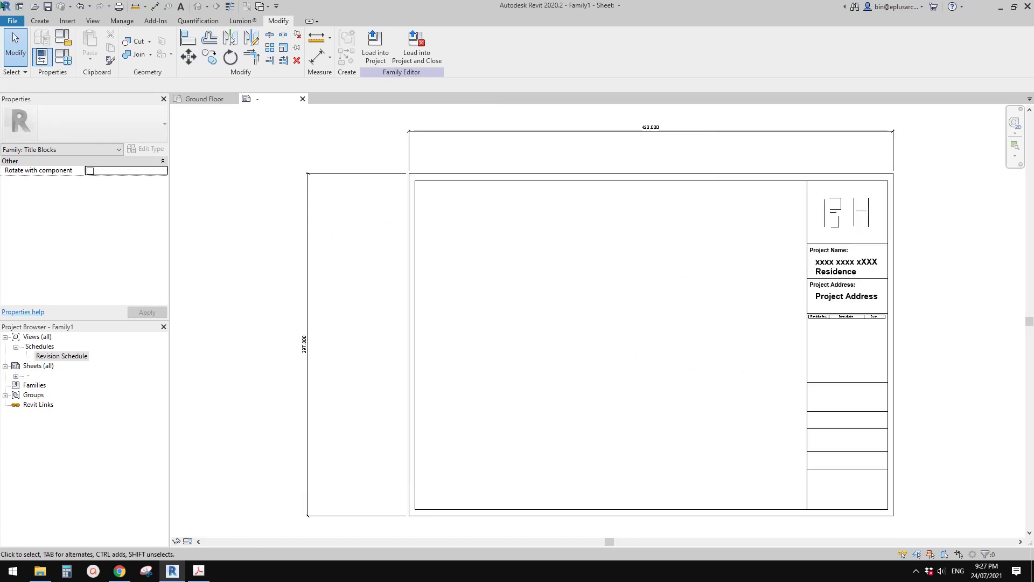
left_click(12, 20)
Save the family as 'A3 My titleblock' and load it into the project, closing the editor
left_click(57, 147)
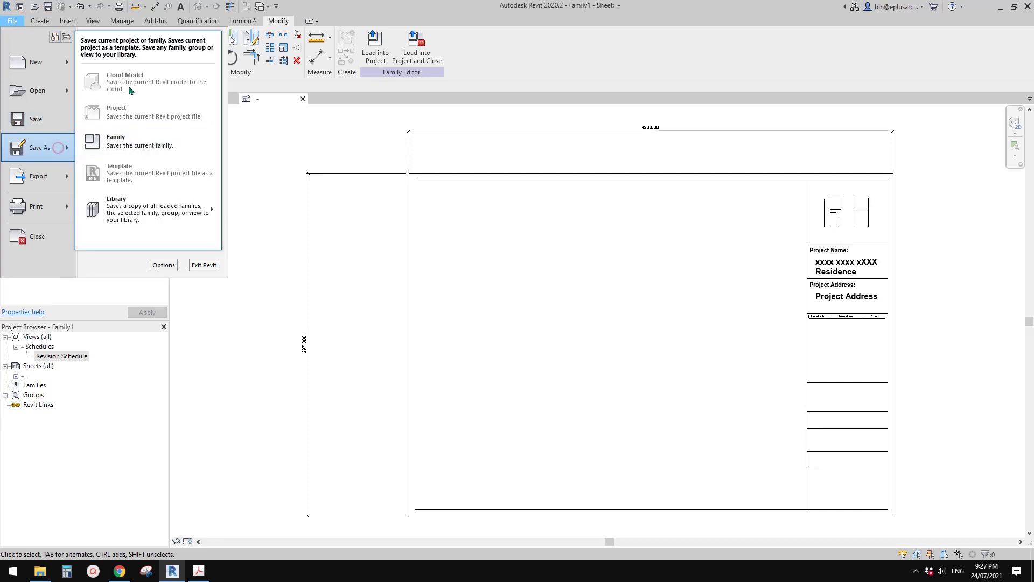
left_click(116, 140)
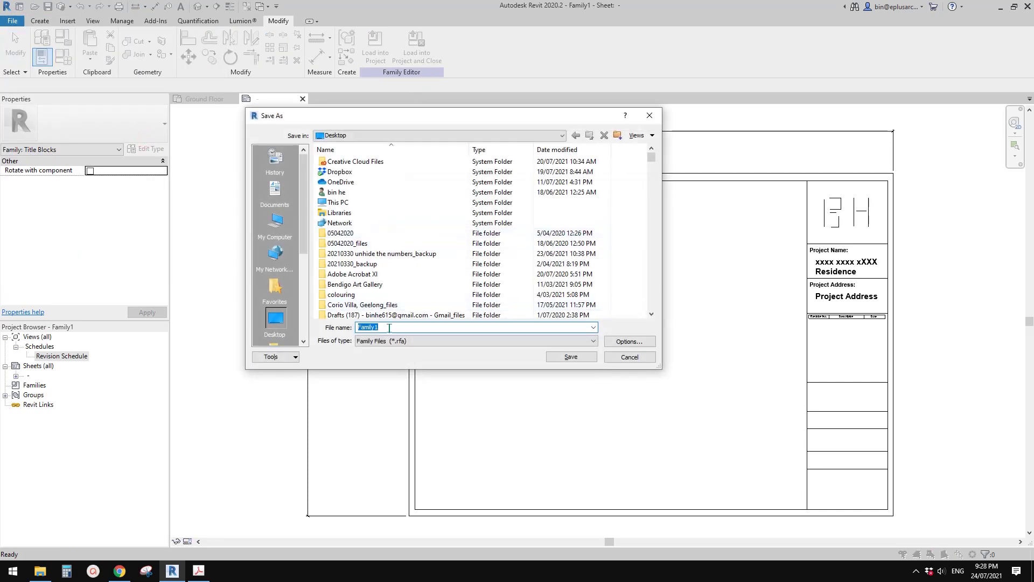
type("A")
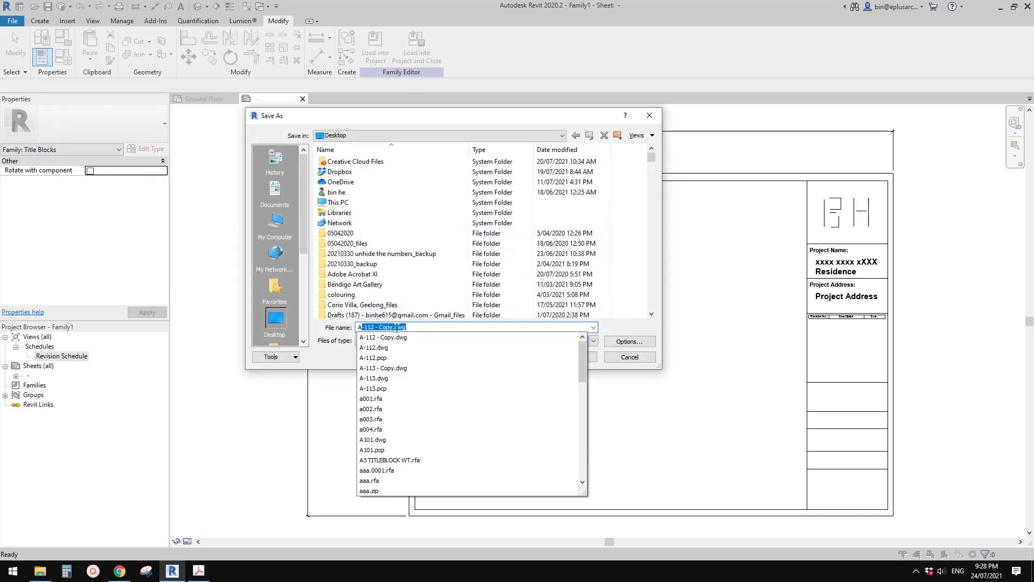
type("3 My titleblock")
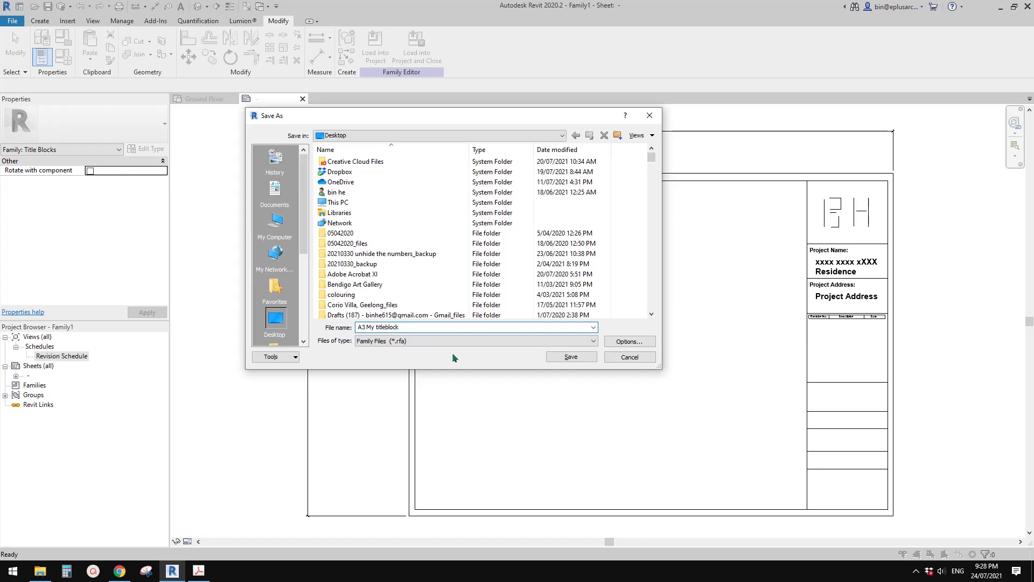
left_click(570, 357)
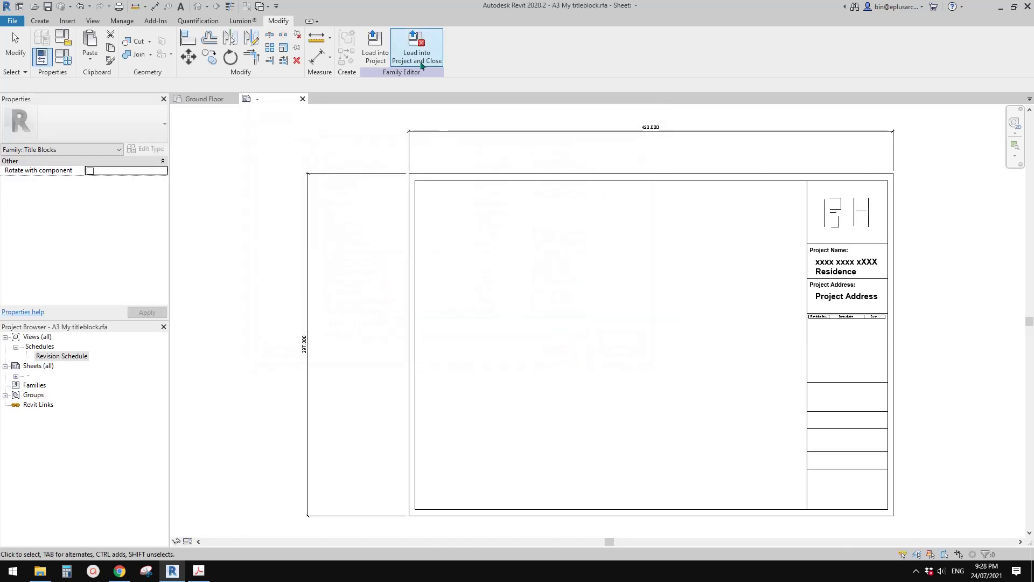
left_click(420, 60)
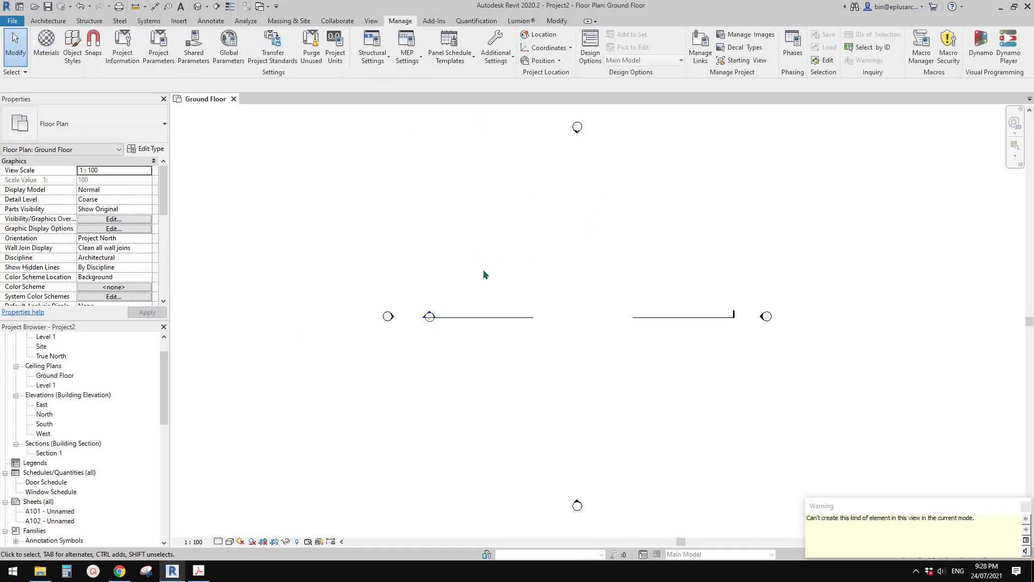
Open sheet A102 and switch its title block to the A3 My titleblock type
double_click(48, 521)
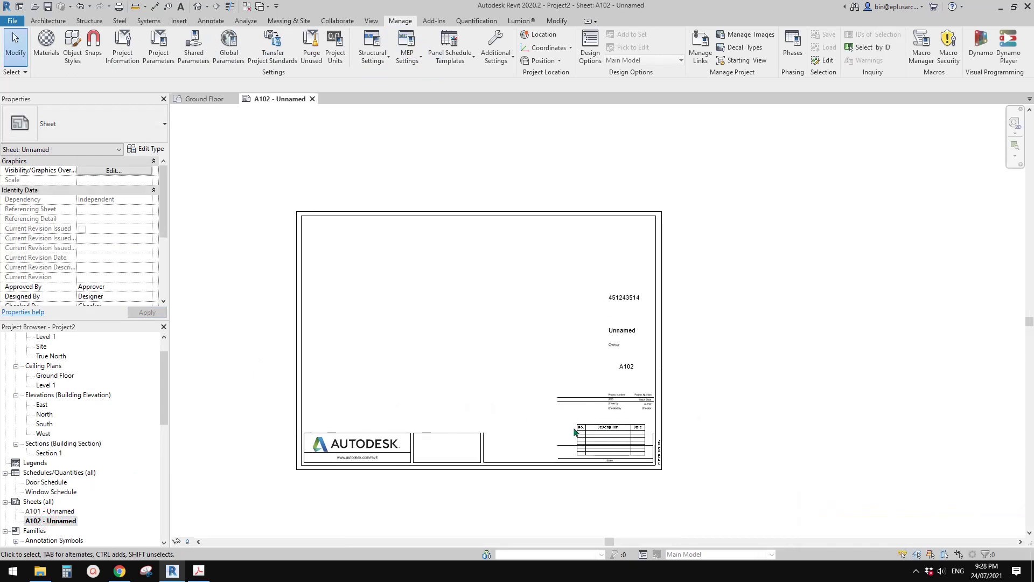
left_click(410, 460)
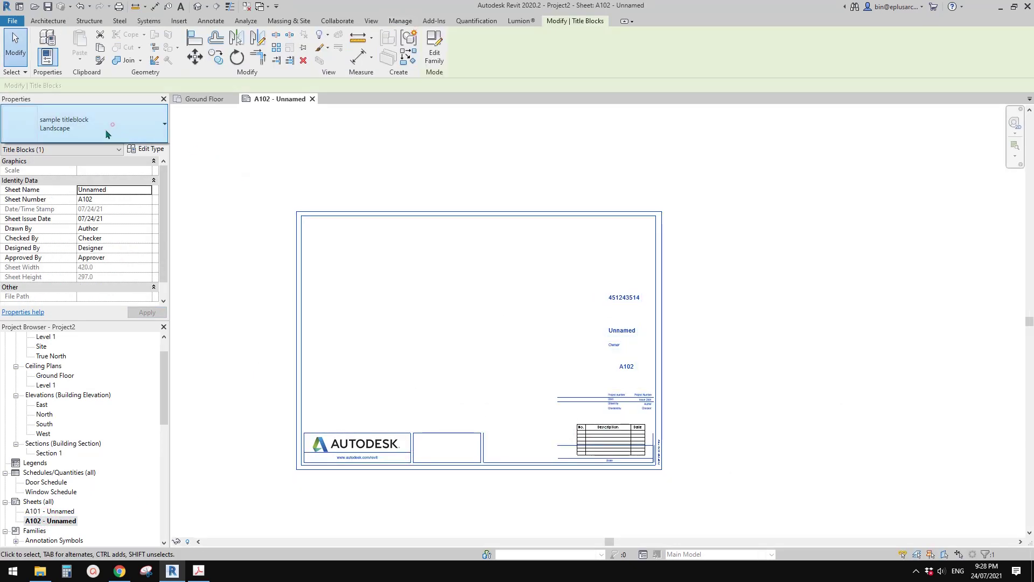
left_click(106, 129)
left_click(43, 229)
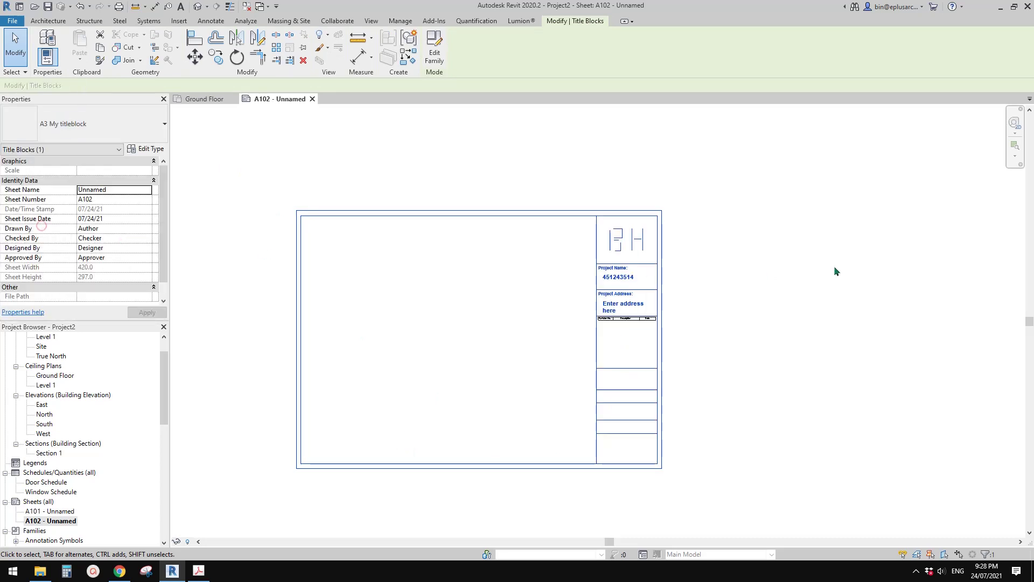
left_click(736, 323)
middle_click(792, 335)
middle_click(792, 335)
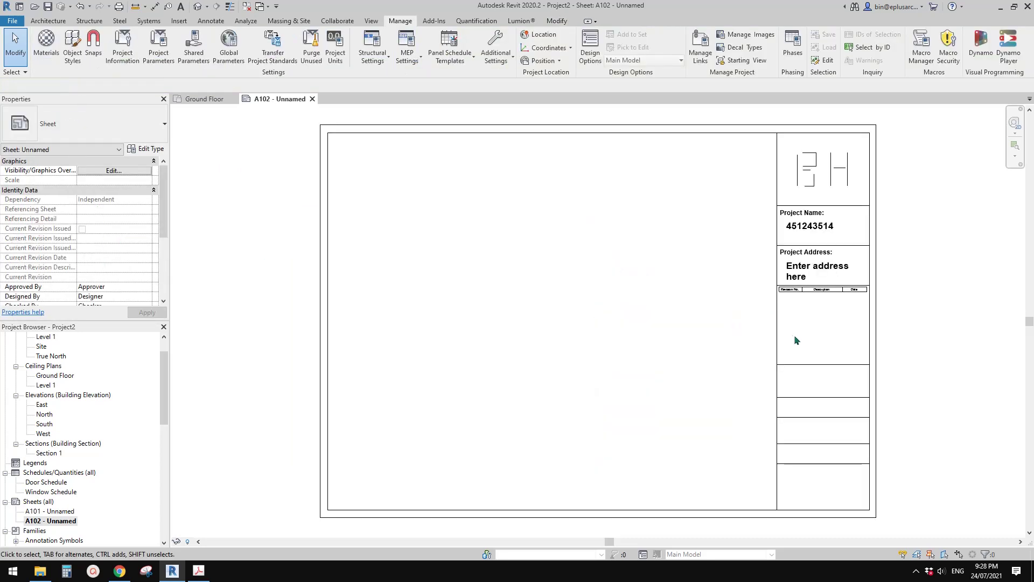
middle_click_drag(852, 348, 770, 350)
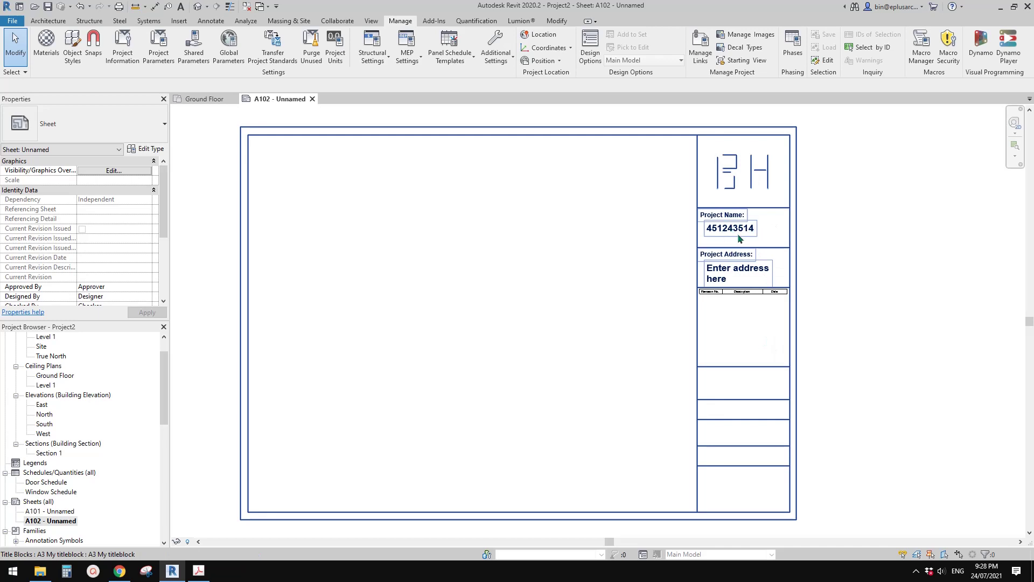
scroll(732, 231, "down", 2)
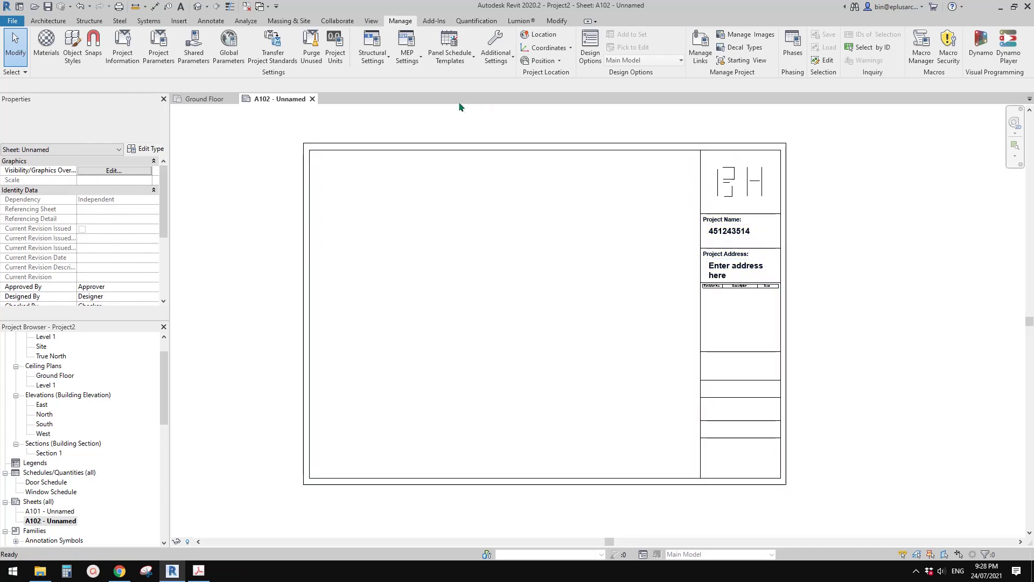
Enter 'Victoria Australia' as the Project Address in Project Information
left_click(123, 47)
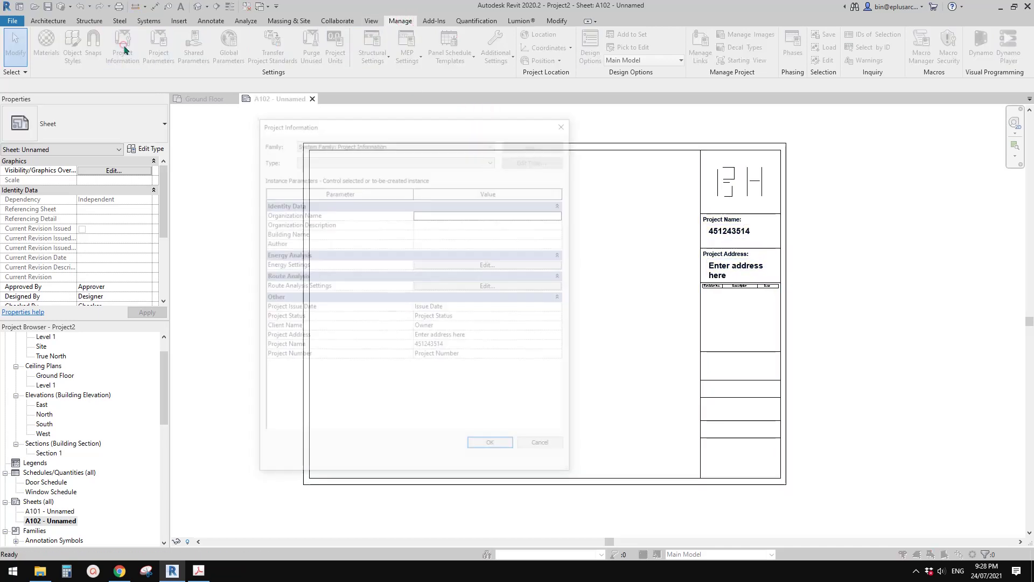
left_click_drag(384, 108, 341, 79)
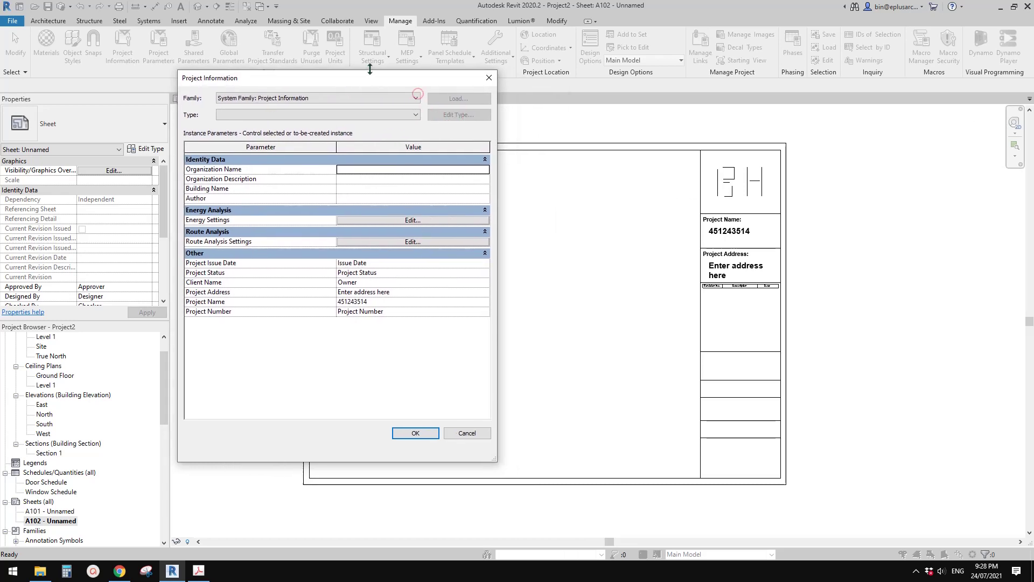
left_click(370, 69)
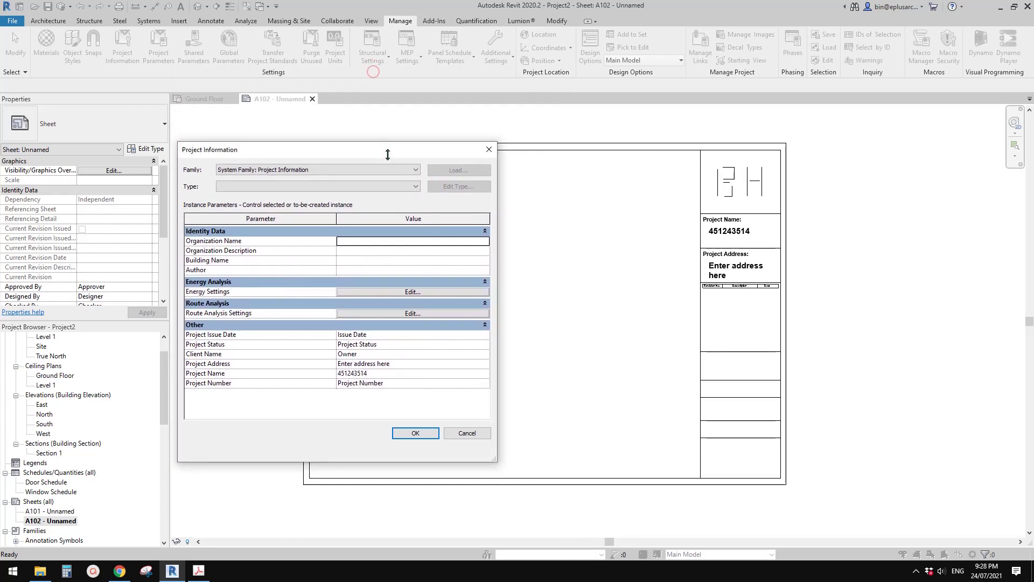
left_click(393, 375)
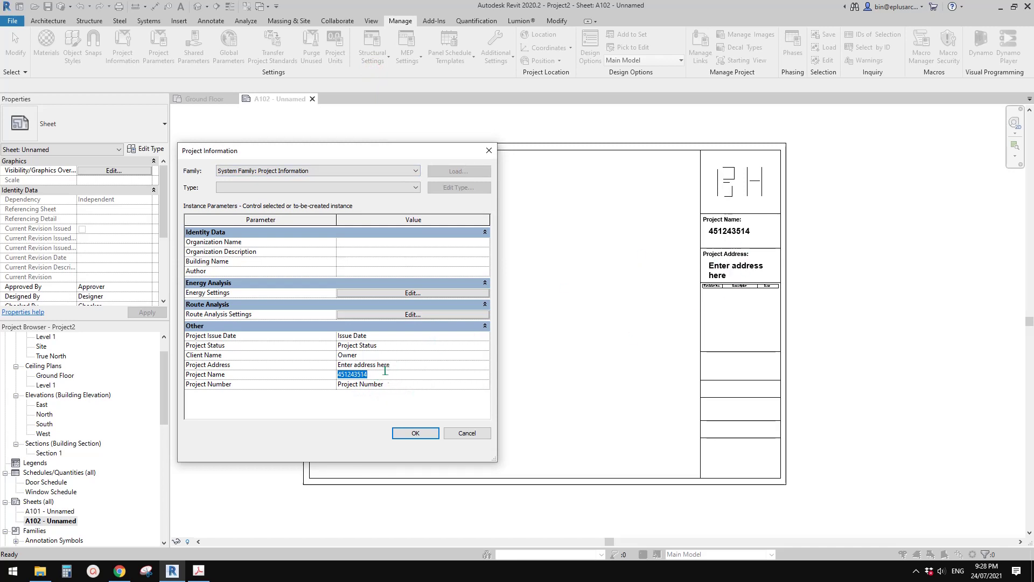
left_click(385, 366)
left_click(487, 365)
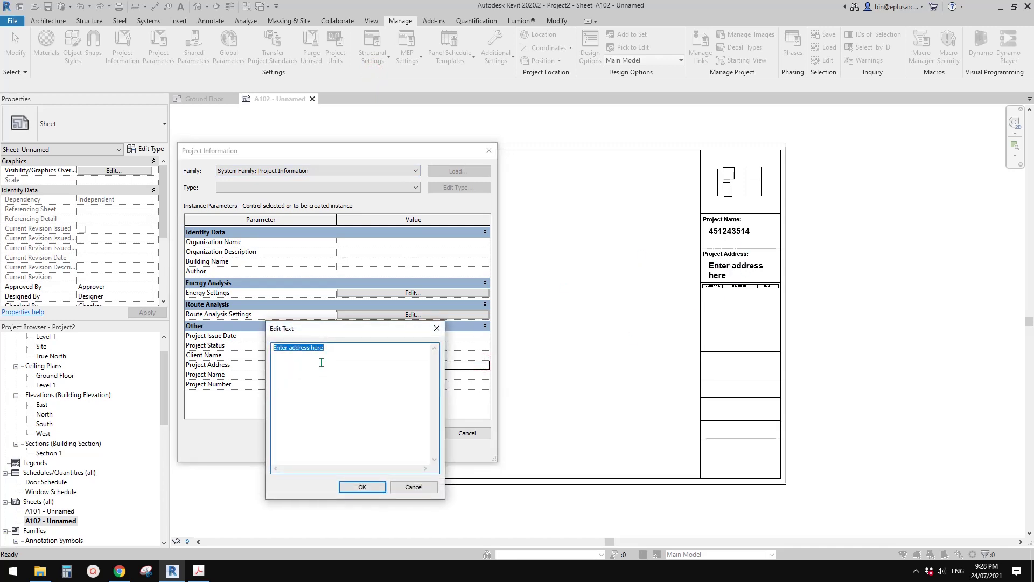
type("Australia")
left_click(362, 487)
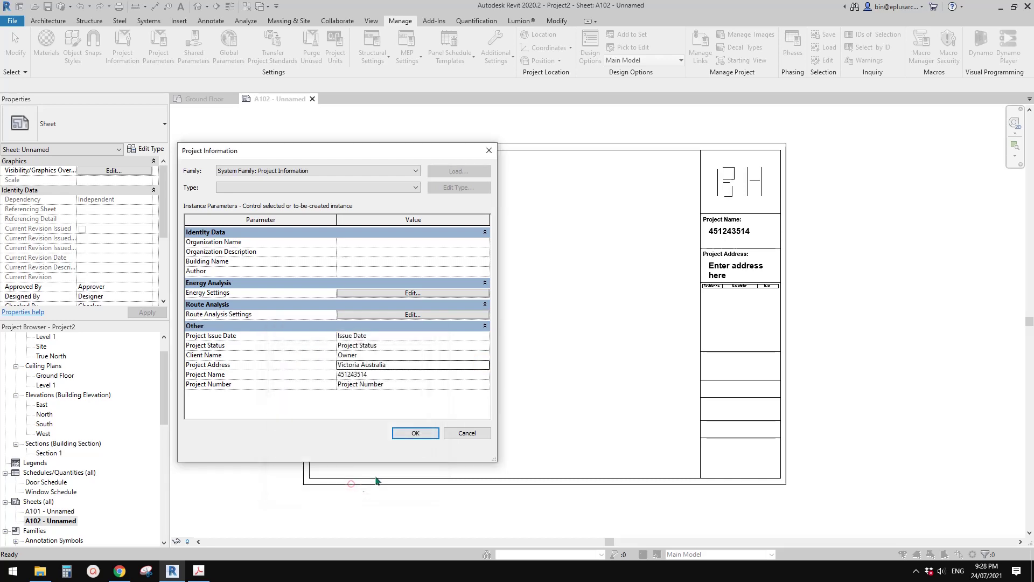
left_click(412, 432)
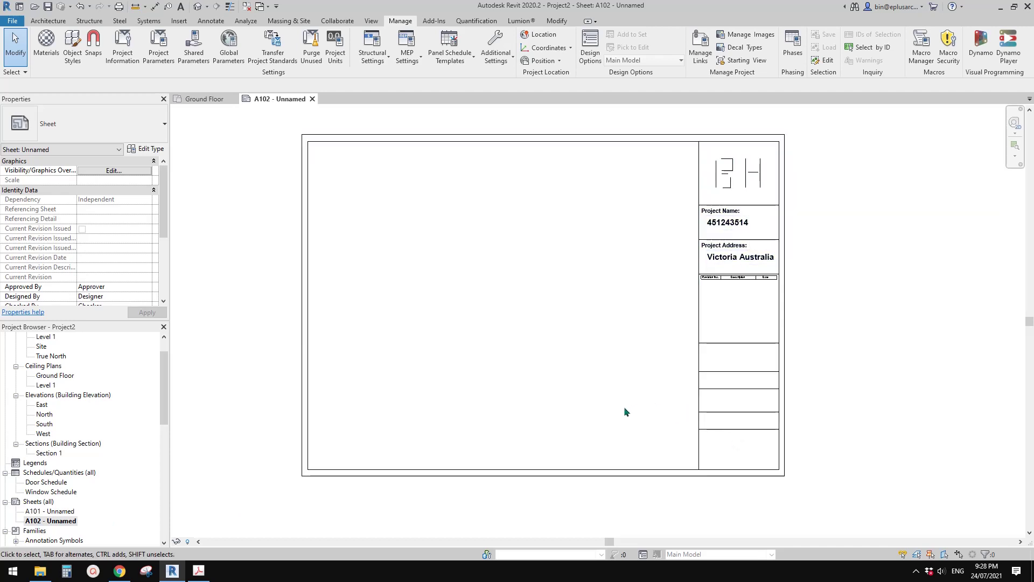
middle_click_drag(512, 383, 464, 251)
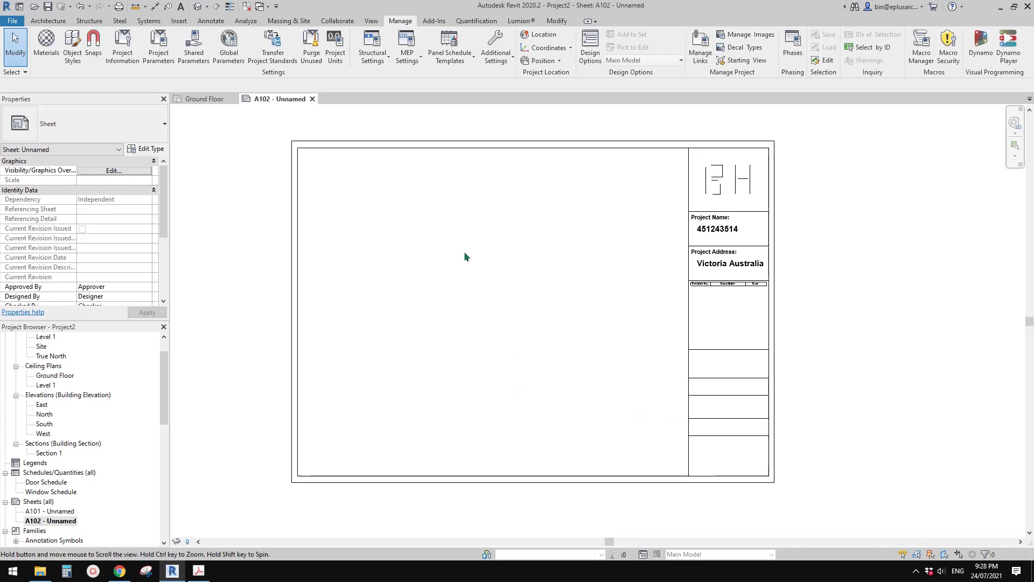
scroll(464, 251, "up", 2)
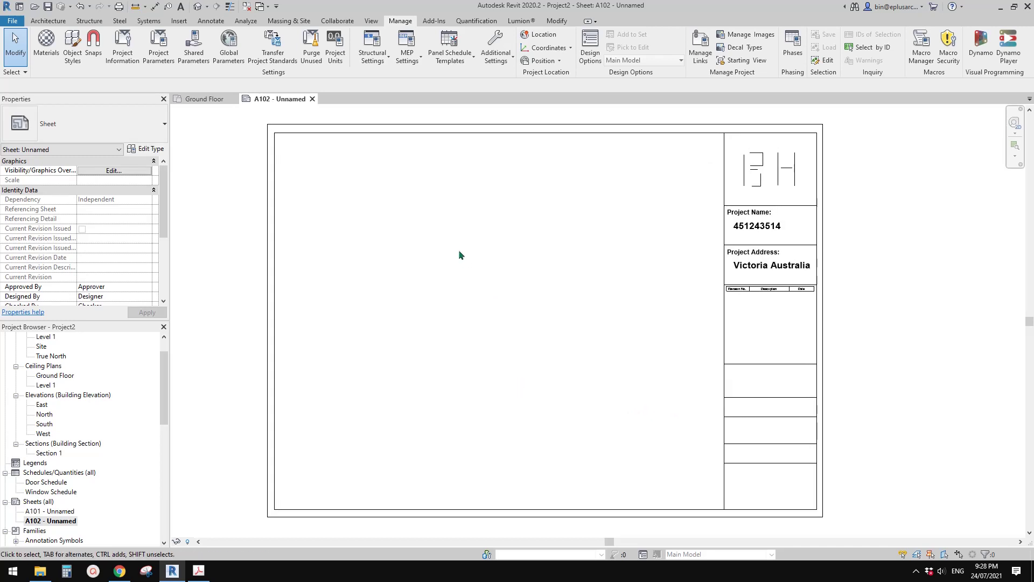